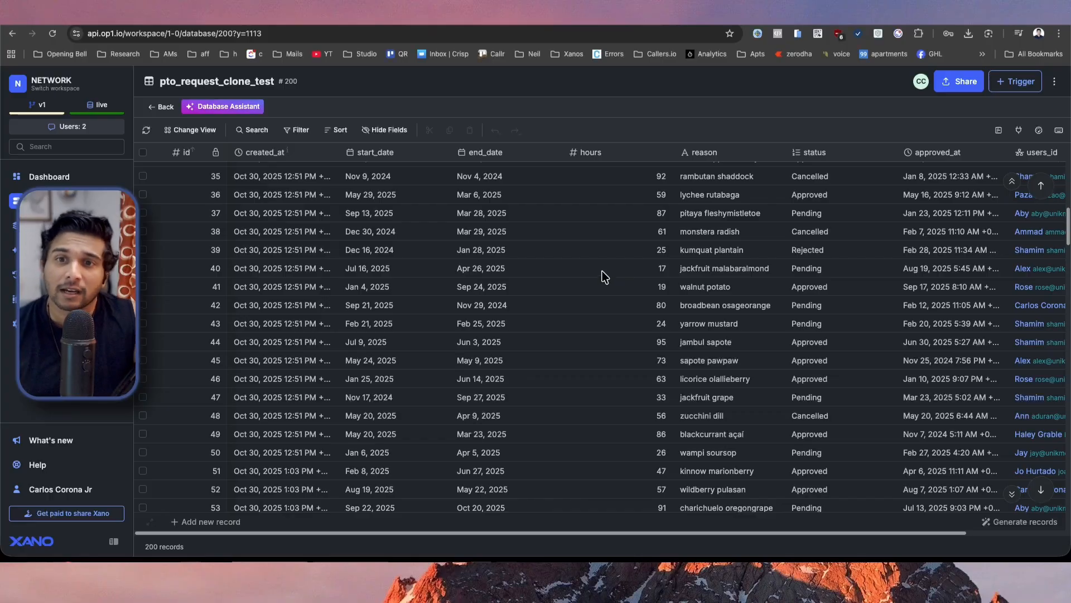
Look over the pto_request_clone_test records and the TEST page design, and open the paginationTest API endpoint in Xano.
{"action": "scroll", "coordinate": [604, 275], "scroll_direction": "up", "scroll_amount": 10}
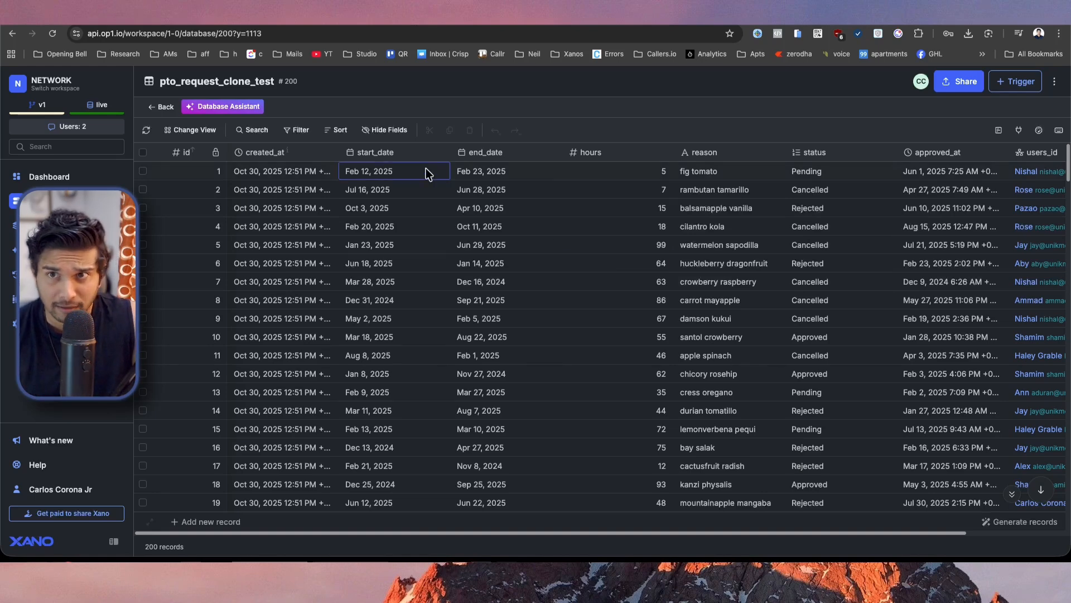
{"action": "left_click", "coordinate": [268, 13]}
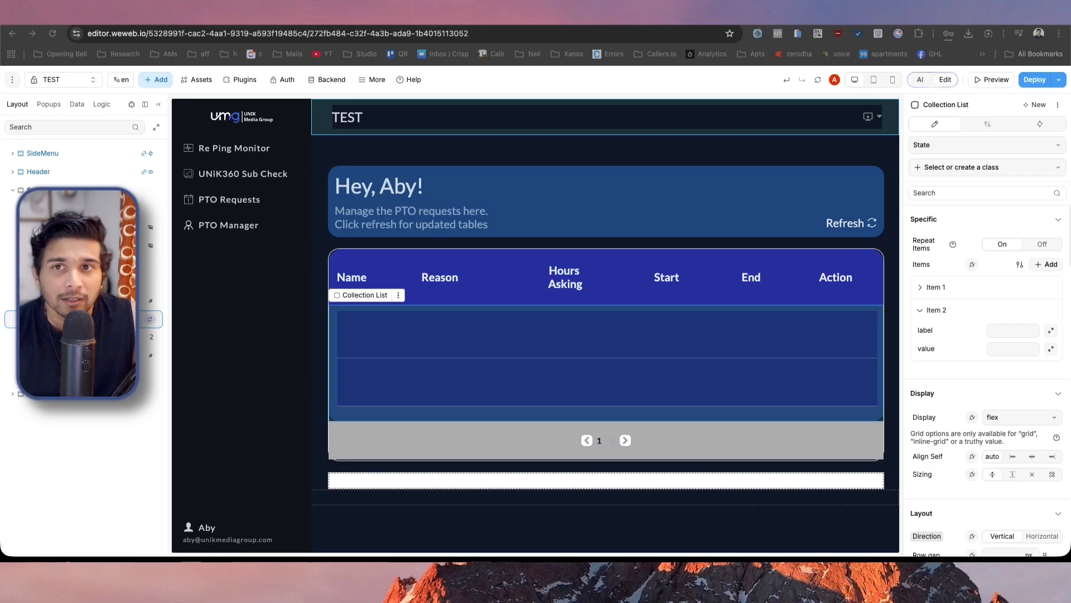
{"action": "key", "text": "ctrl+Tab"}
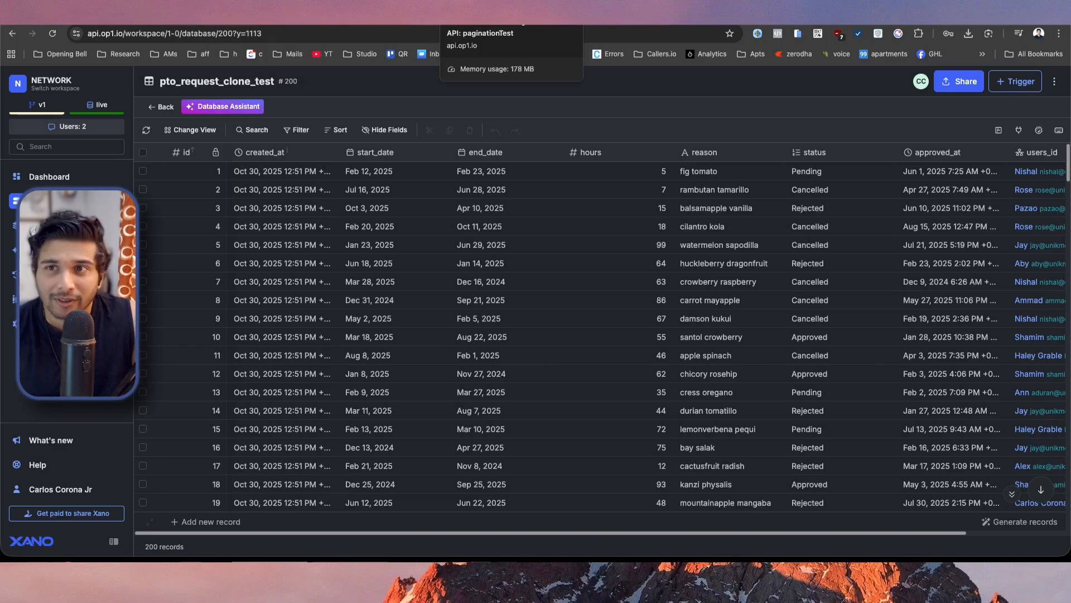
{"action": "left_click", "coordinate": [480, 17]}
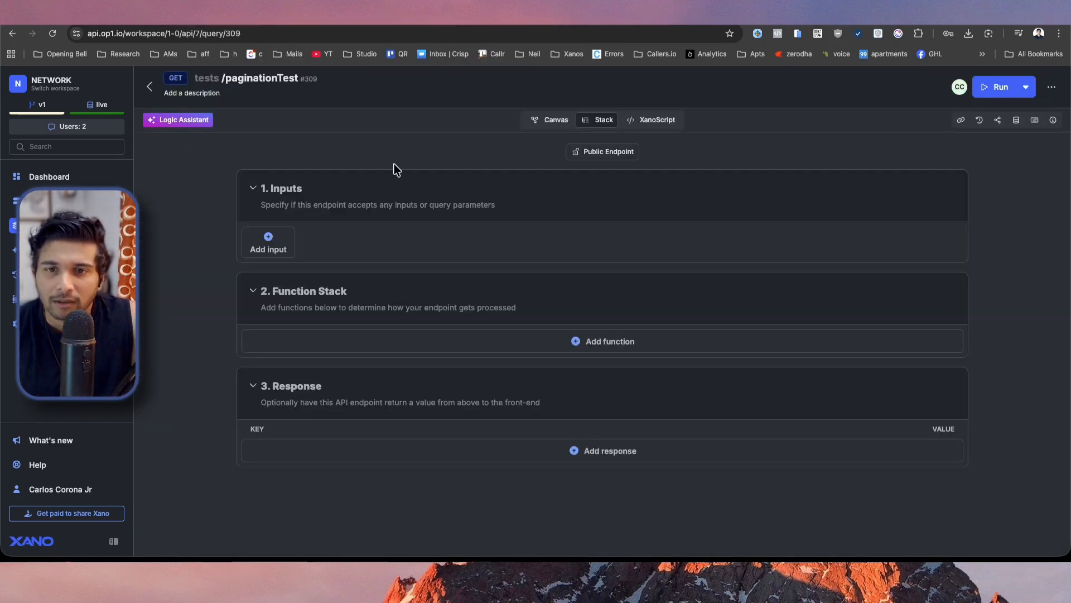
Add a Query All Records function for the pto_request_clone_test table to the endpoint's function stack.
{"action": "left_click", "coordinate": [609, 342]}
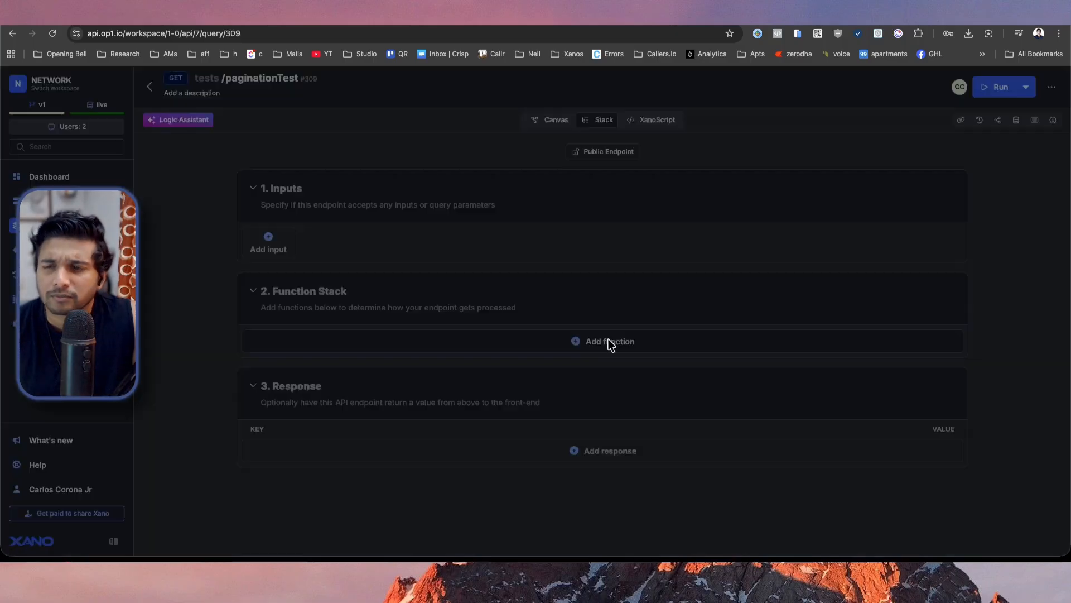
{"action": "type", "text": "que"}
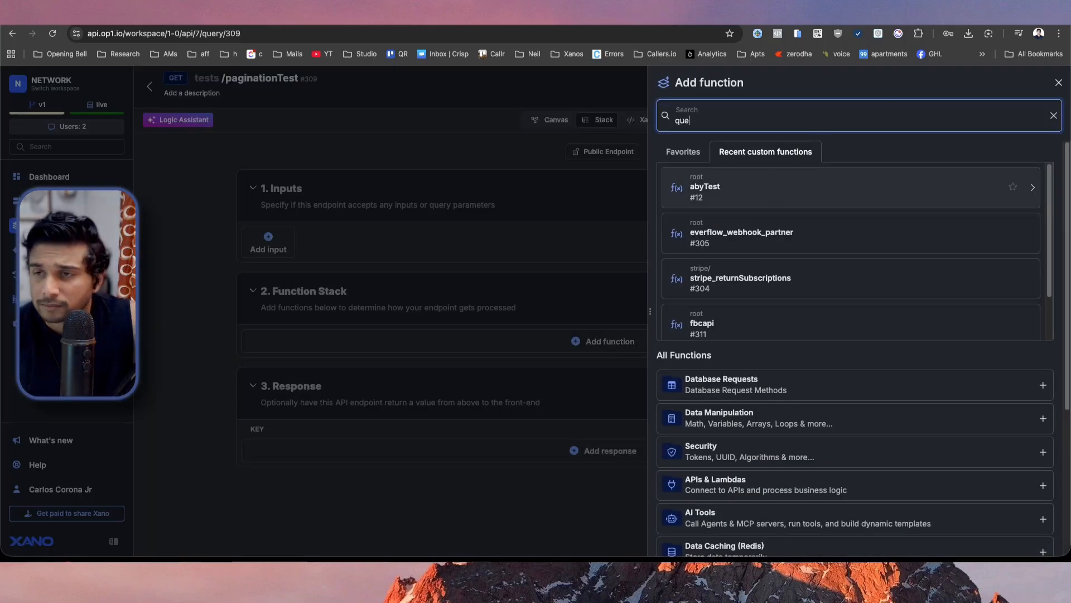
{"action": "left_click", "coordinate": [859, 186]}
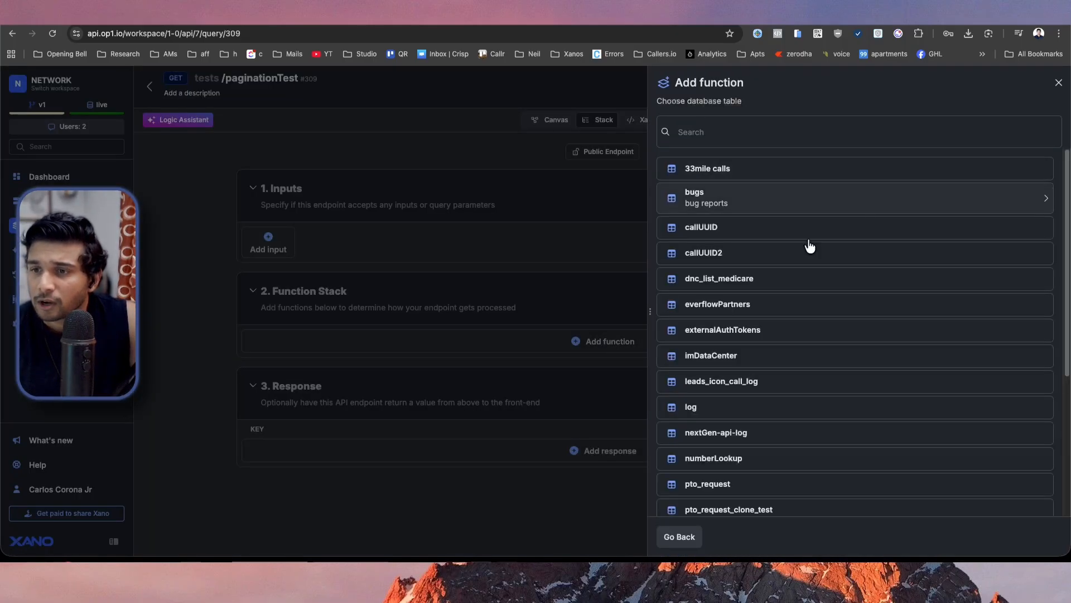
{"action": "scroll", "coordinate": [812, 279], "scroll_direction": "down", "scroll_amount": 5}
{"action": "left_click", "coordinate": [772, 292]}
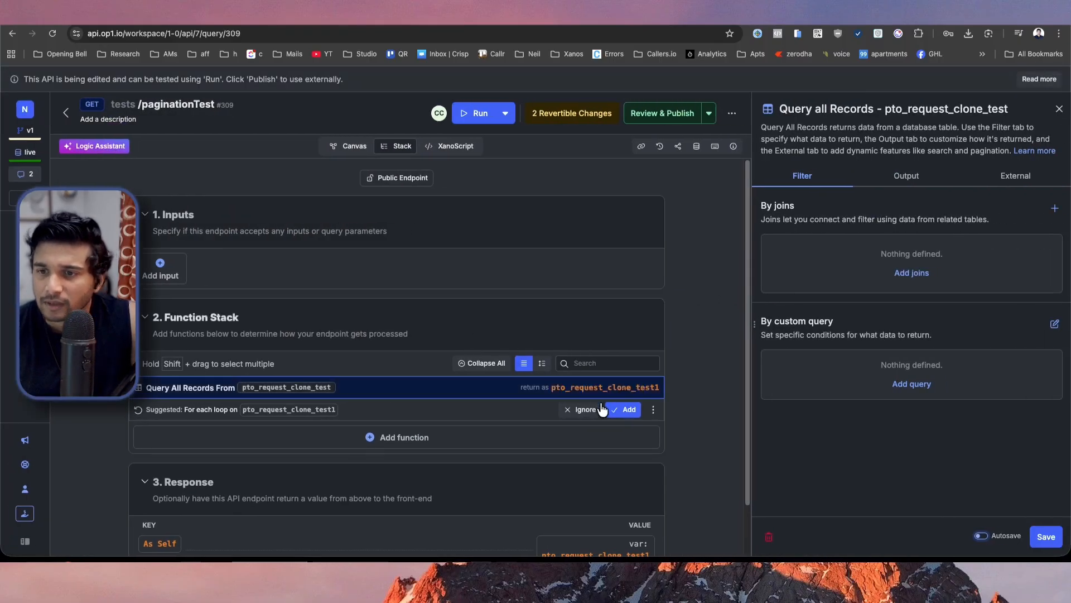
Check the endpoint's response and publish the paginationTest endpoint.
{"action": "scroll", "coordinate": [576, 462], "scroll_direction": "down", "scroll_amount": 2}
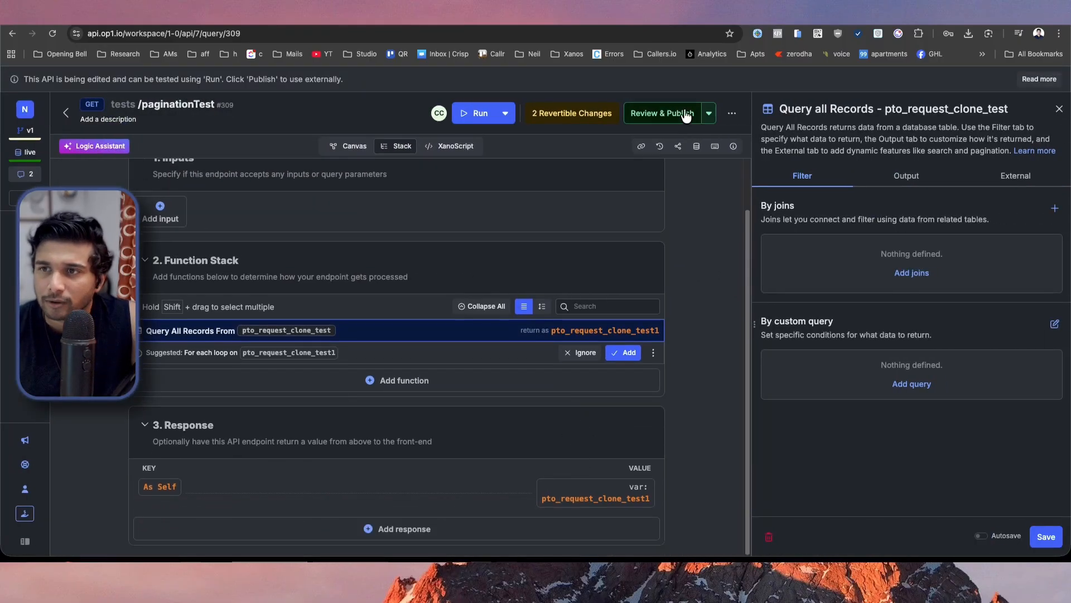
{"action": "left_click", "coordinate": [686, 114]}
{"action": "left_click", "coordinate": [949, 529]}
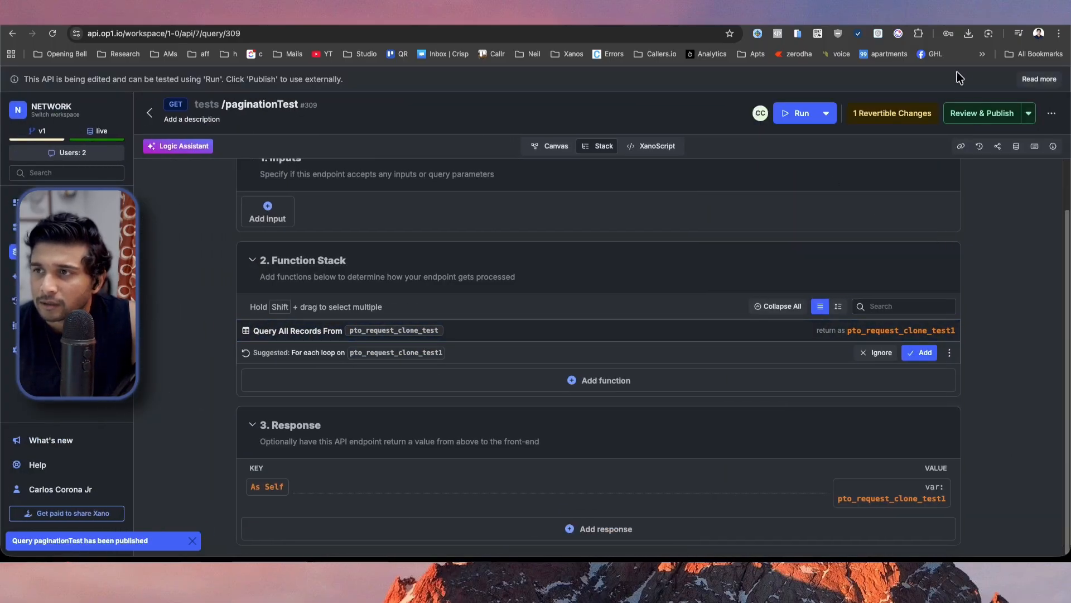
{"action": "left_click", "coordinate": [973, 113]}
{"action": "left_click", "coordinate": [956, 99]}
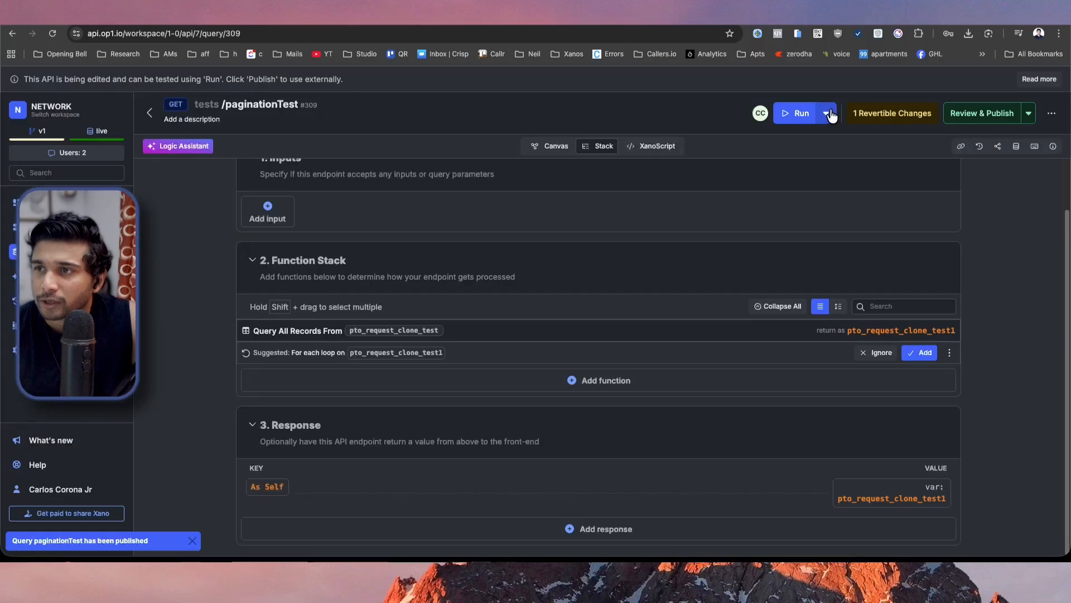
Run the paginationTest endpoint and collapse the returned array to check how many records it contains.
{"action": "left_click", "coordinate": [813, 112]}
{"action": "left_click", "coordinate": [982, 538]}
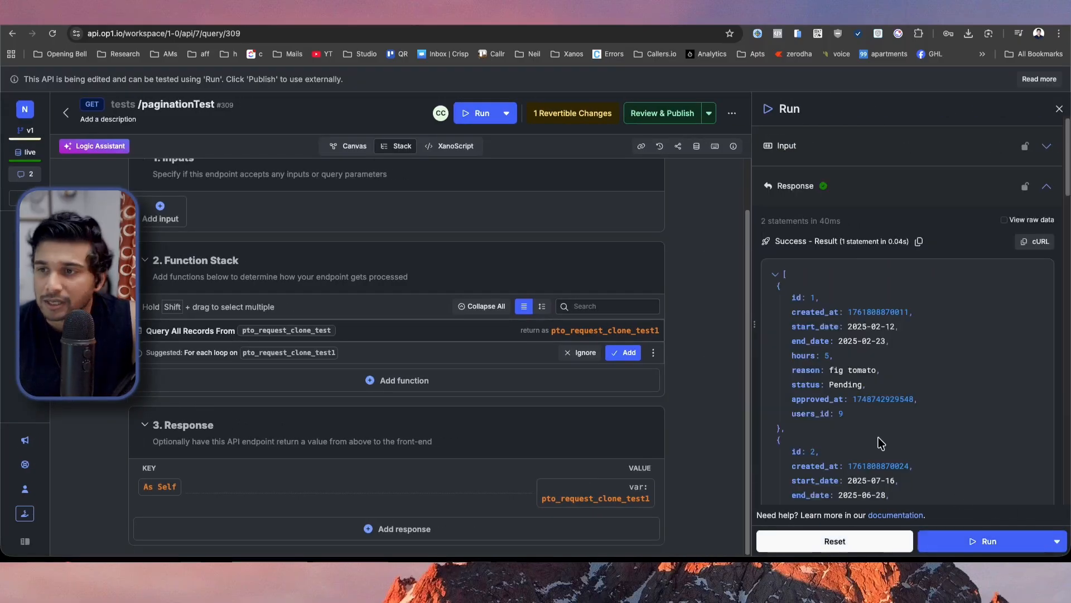
{"action": "left_click", "coordinate": [777, 274]}
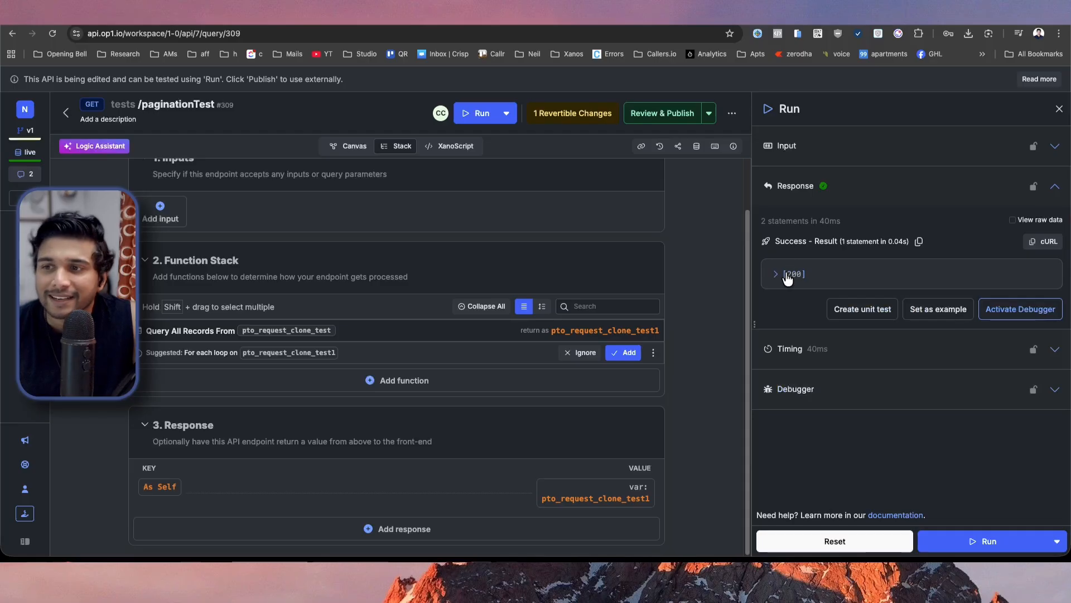
{"action": "left_click_drag", "start_coordinate": [788, 274], "coordinate": [801, 276]}
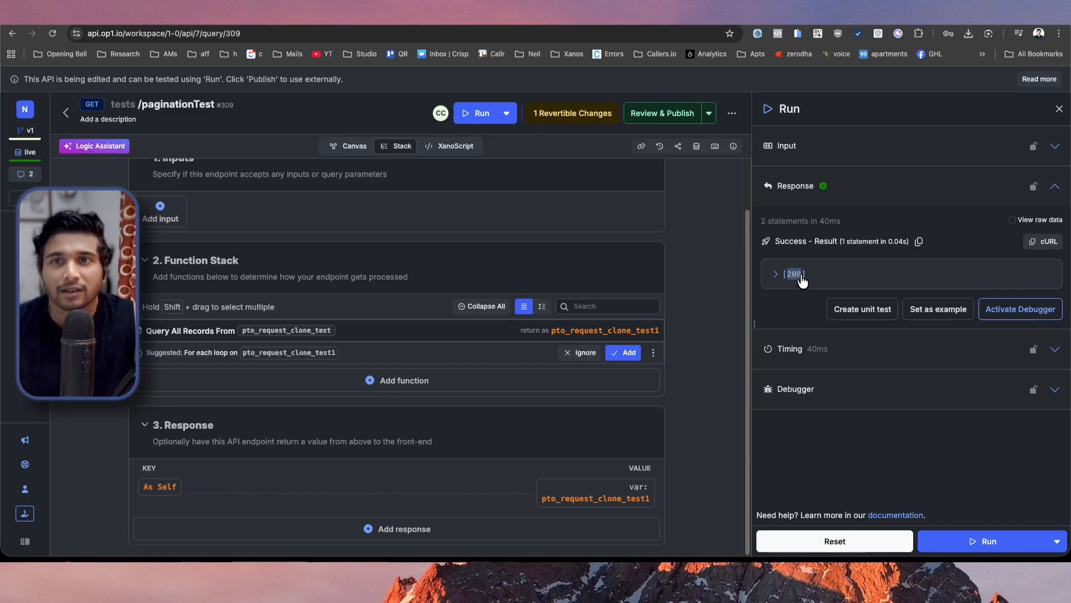
Switch to WeWeb and create a dynamic collection named test with Xano as its source.
{"action": "key", "text": "ctrl+Tab"}
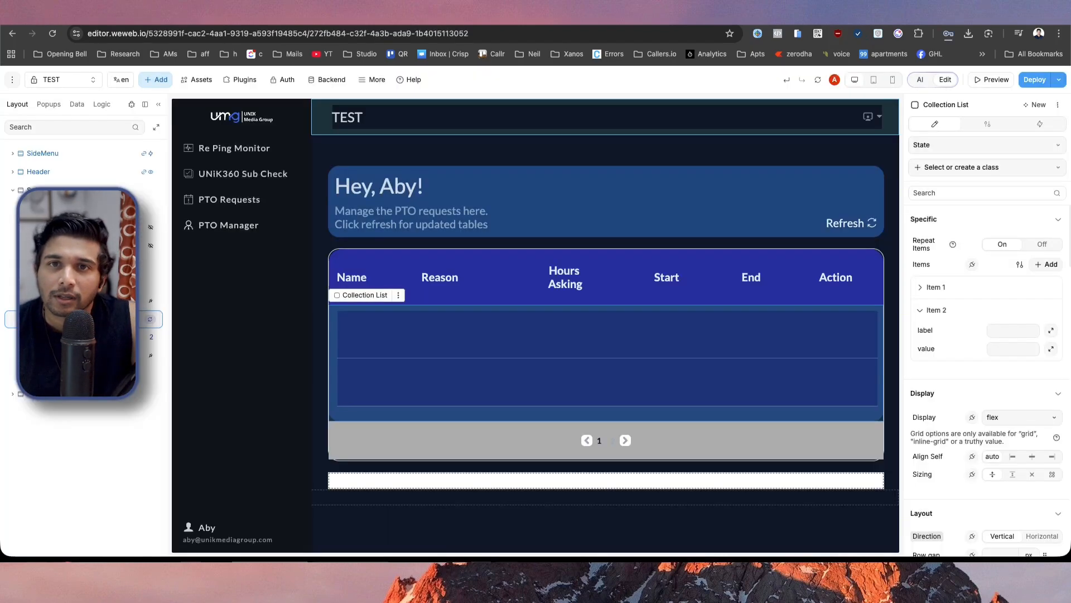
{"action": "left_click", "coordinate": [76, 104]}
{"action": "left_click", "coordinate": [131, 151]}
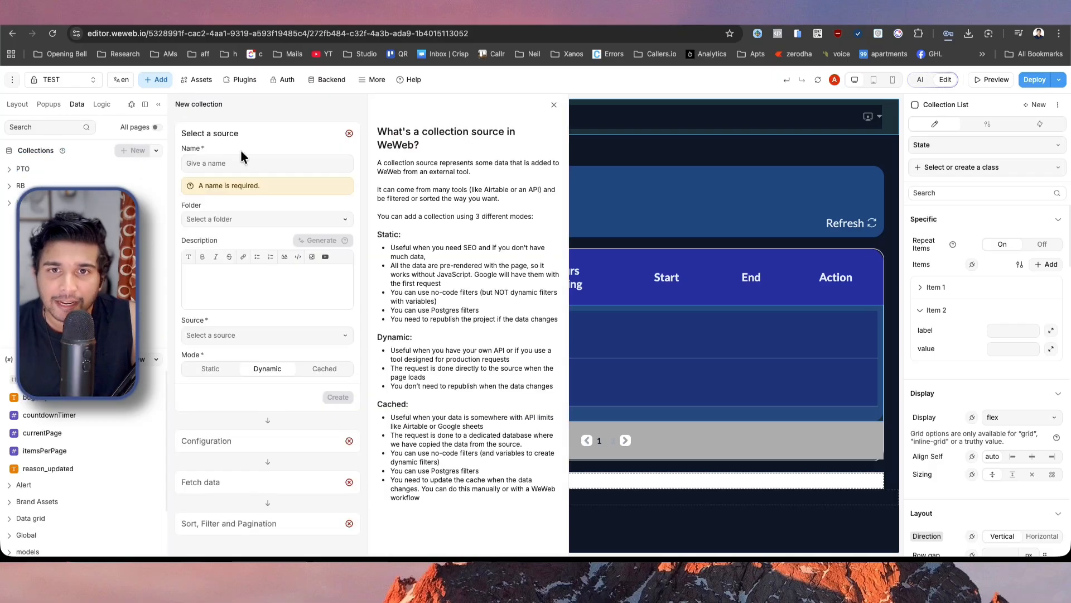
{"action": "type", "text": "test"}
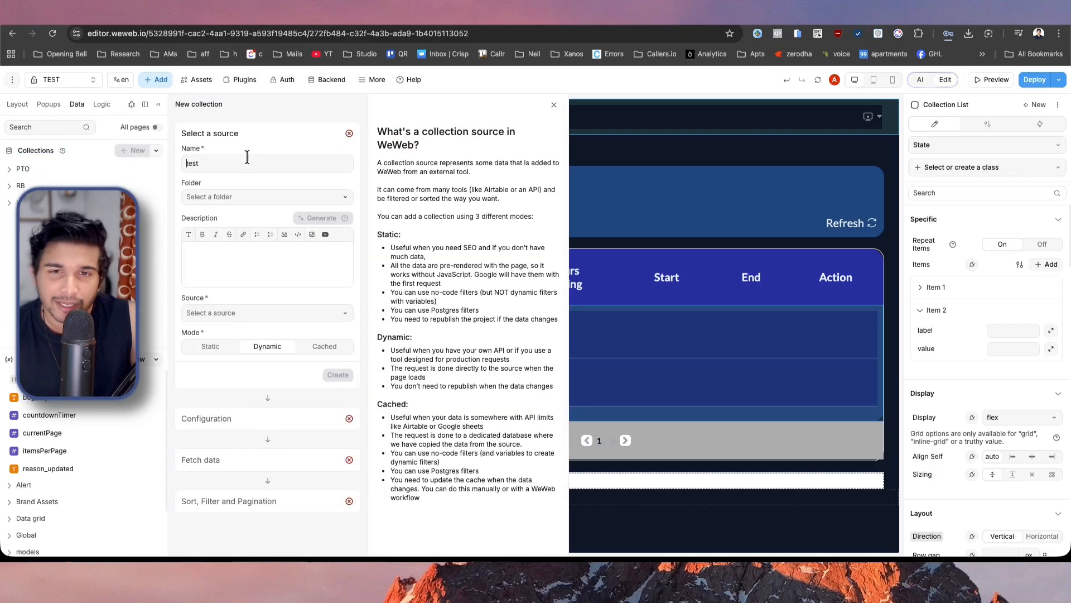
{"action": "left_click", "coordinate": [235, 316]}
{"action": "left_click", "coordinate": [235, 352]}
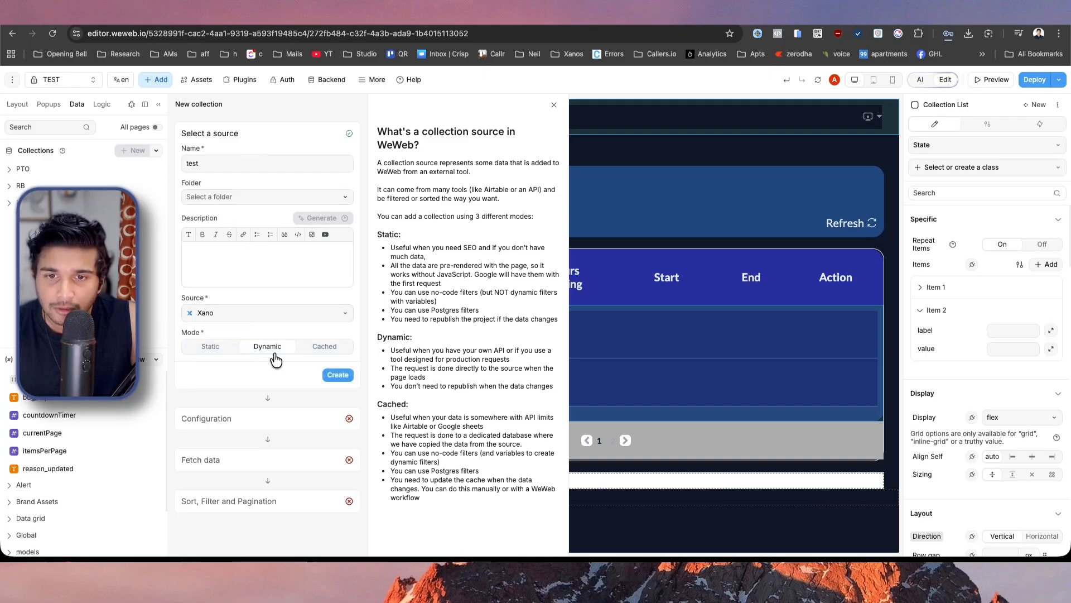
{"action": "left_click", "coordinate": [334, 374]}
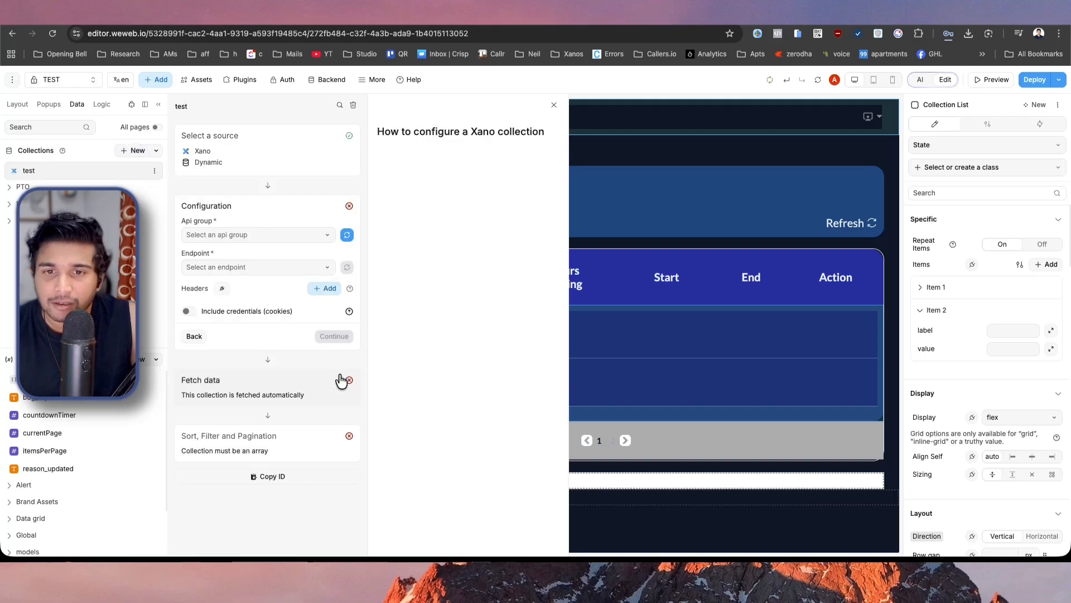
Configure the test collection with API group tests and endpoint GET /paginationTest, and fetch its data.
{"action": "left_click", "coordinate": [220, 234]}
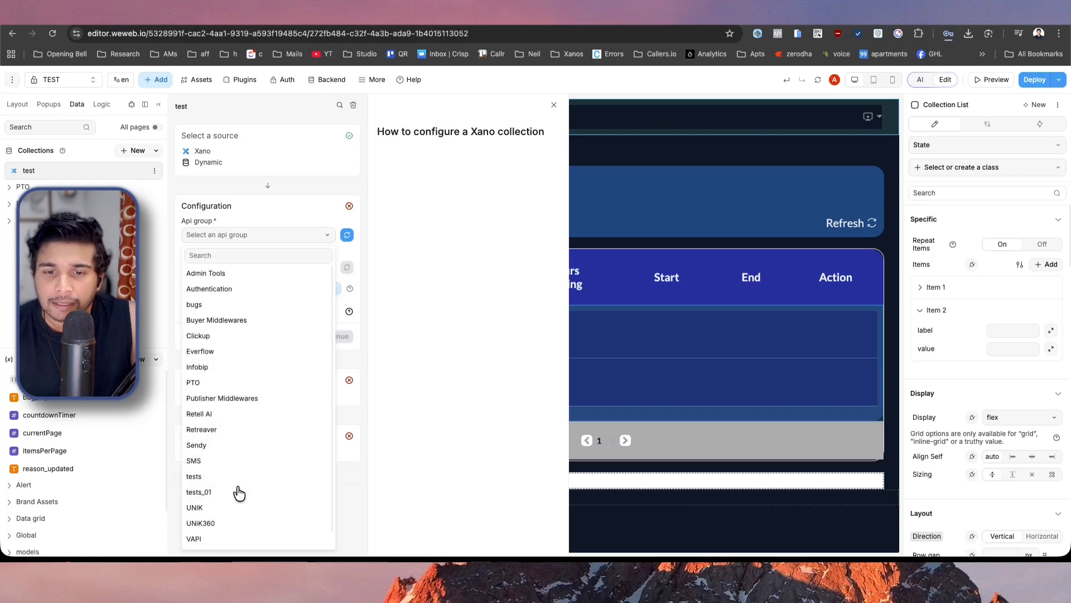
{"action": "type", "text": "test"}
{"action": "left_click", "coordinate": [204, 273]}
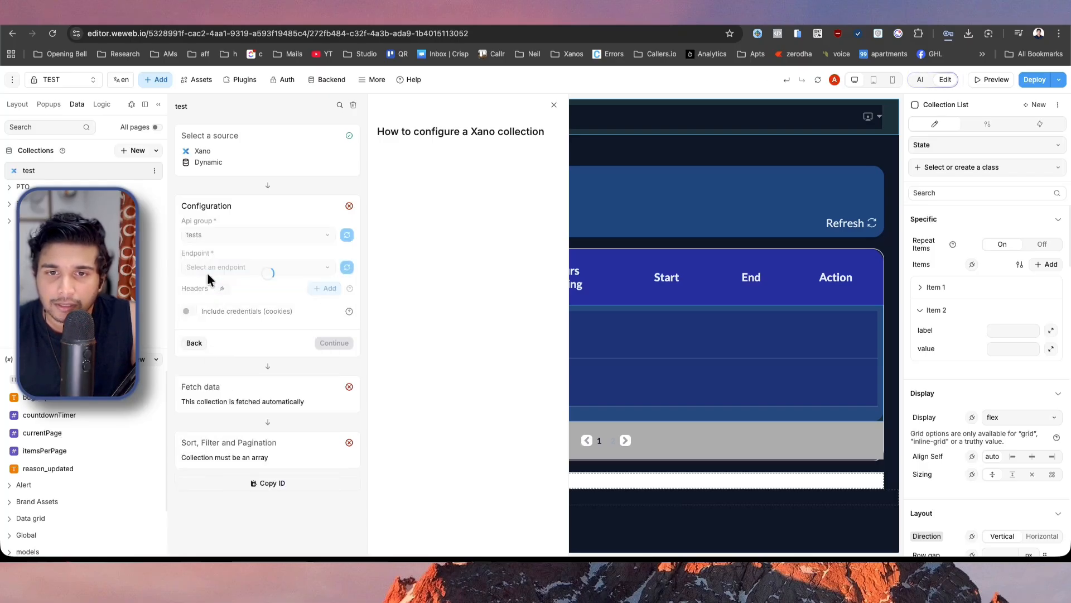
{"action": "left_click", "coordinate": [227, 267]}
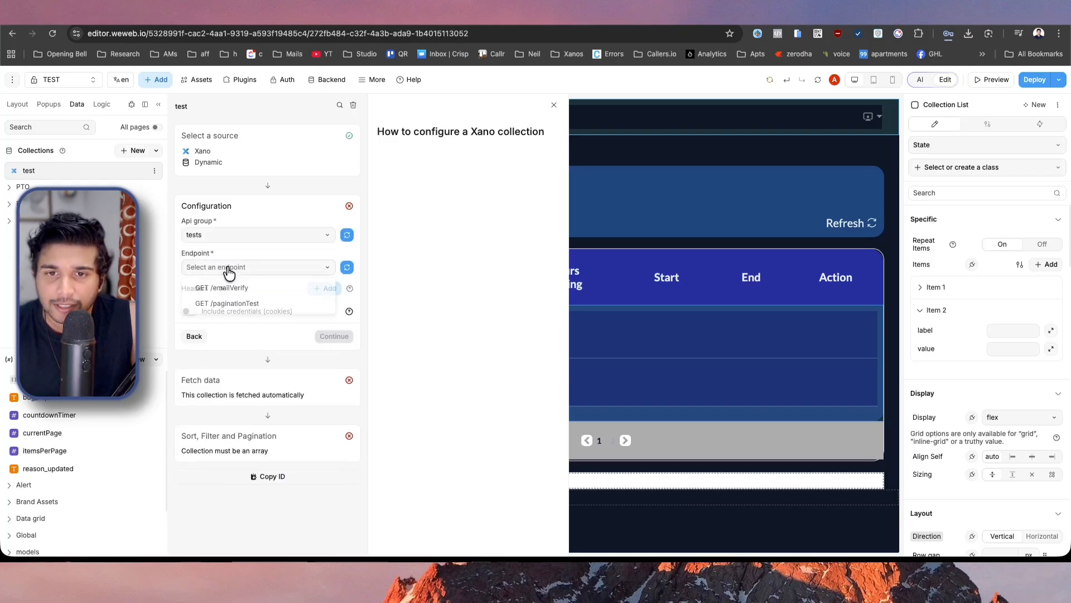
{"action": "left_click", "coordinate": [262, 309]}
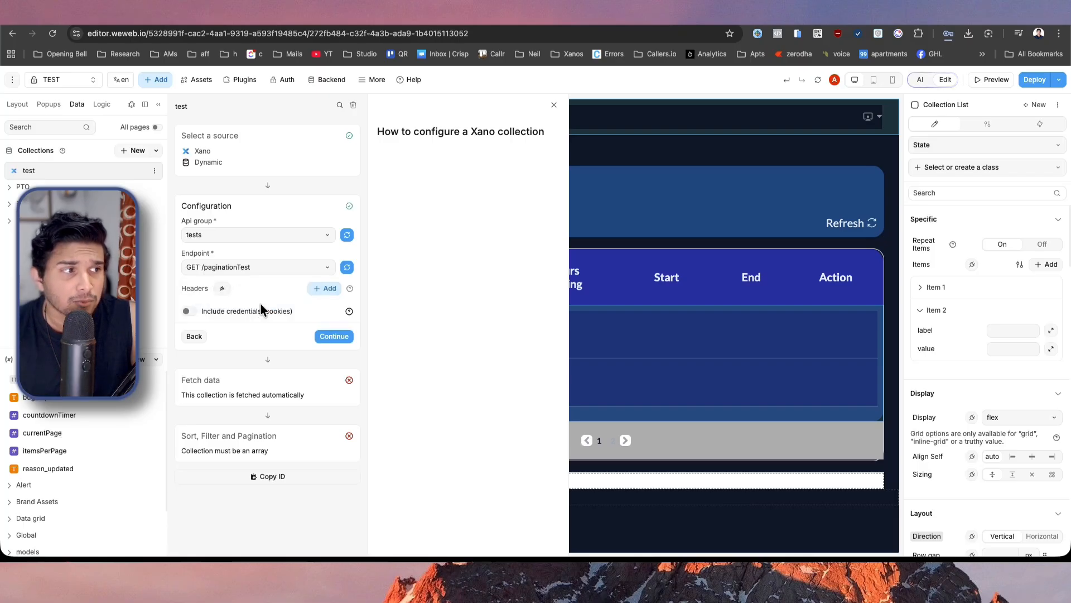
{"action": "left_click", "coordinate": [330, 335]}
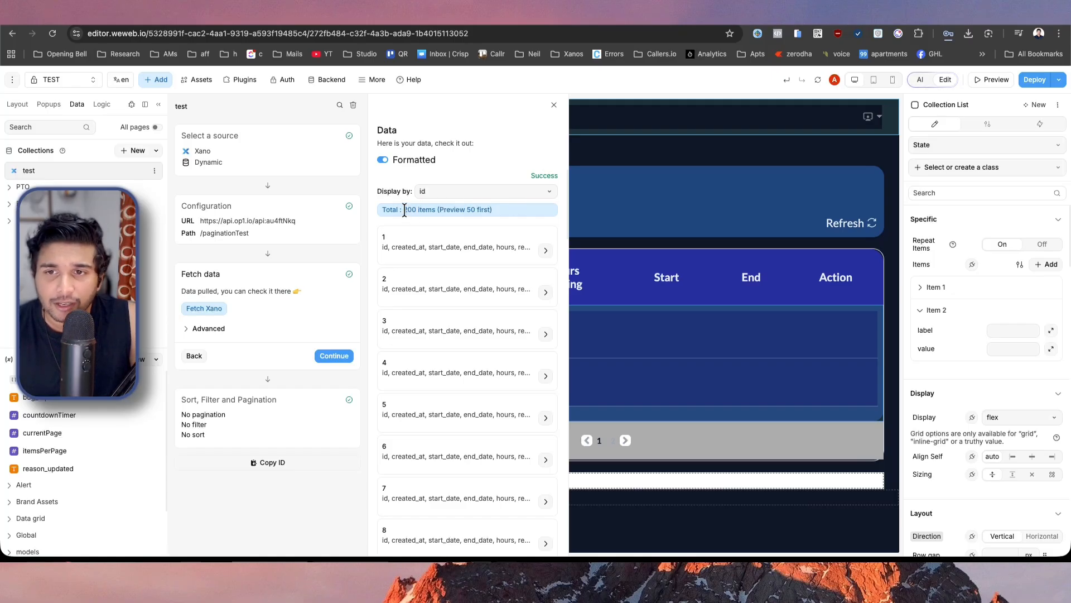
Check the total of fetched items and finish the test collection setup with pagination off.
{"action": "left_click_drag", "start_coordinate": [404, 210], "coordinate": [413, 209]}
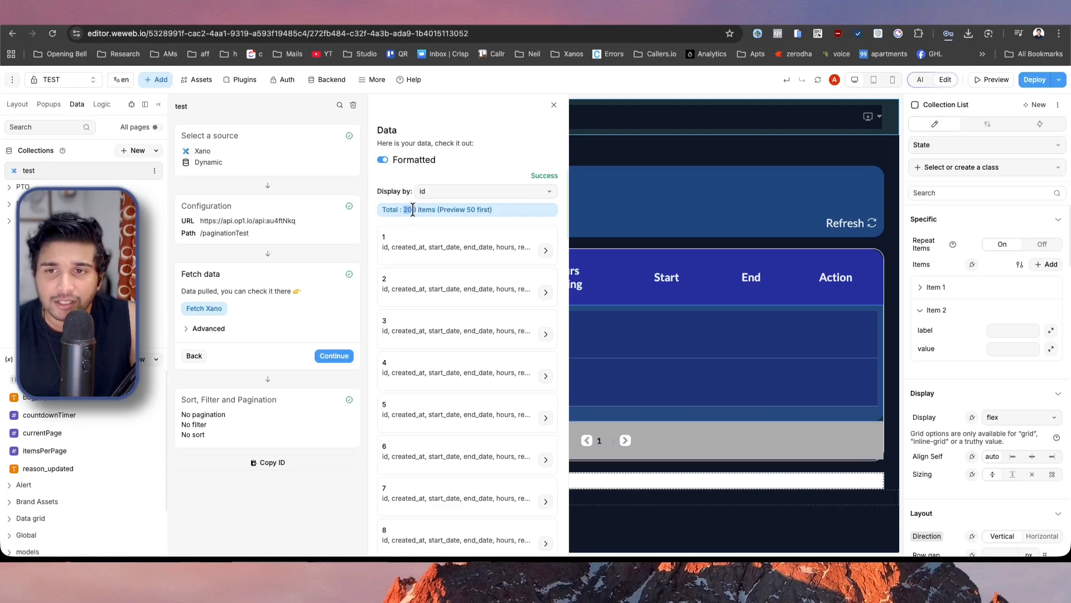
{"action": "left_click", "coordinate": [464, 212]}
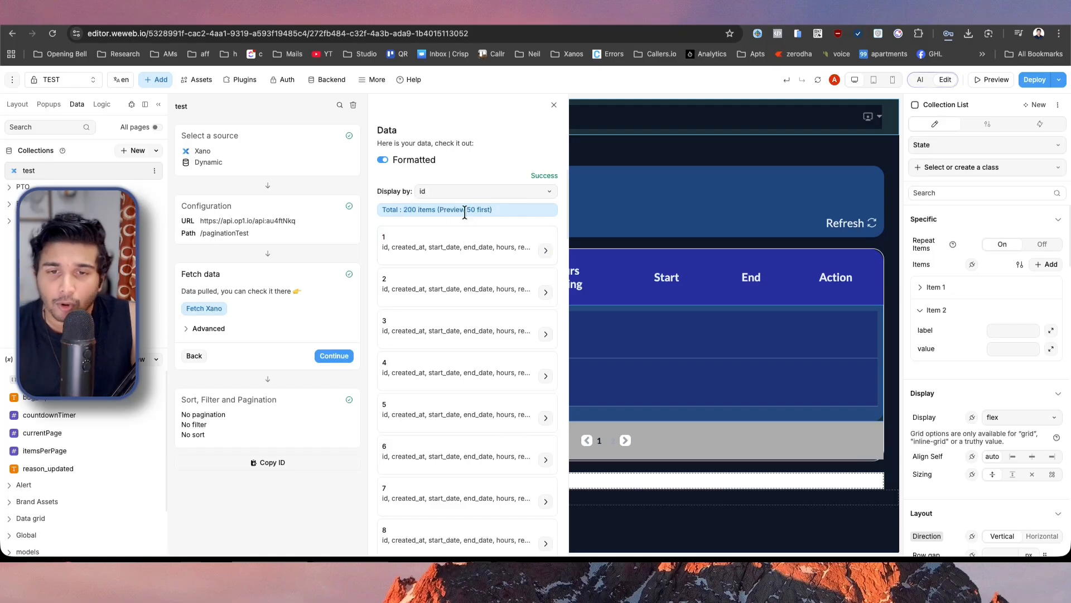
{"action": "left_click", "coordinate": [334, 358]}
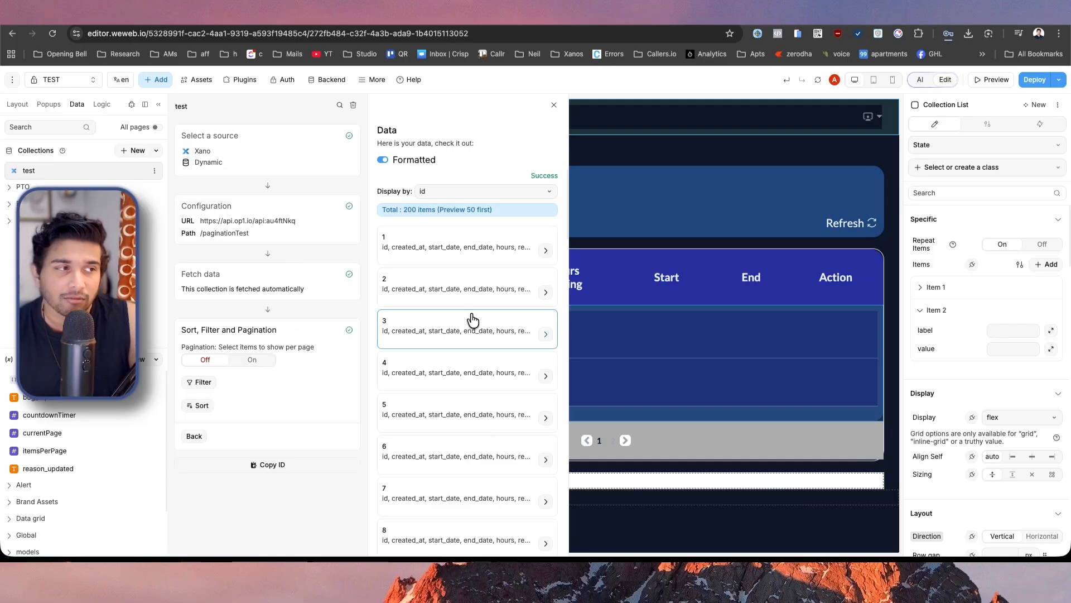
{"action": "left_click", "coordinate": [658, 327]}
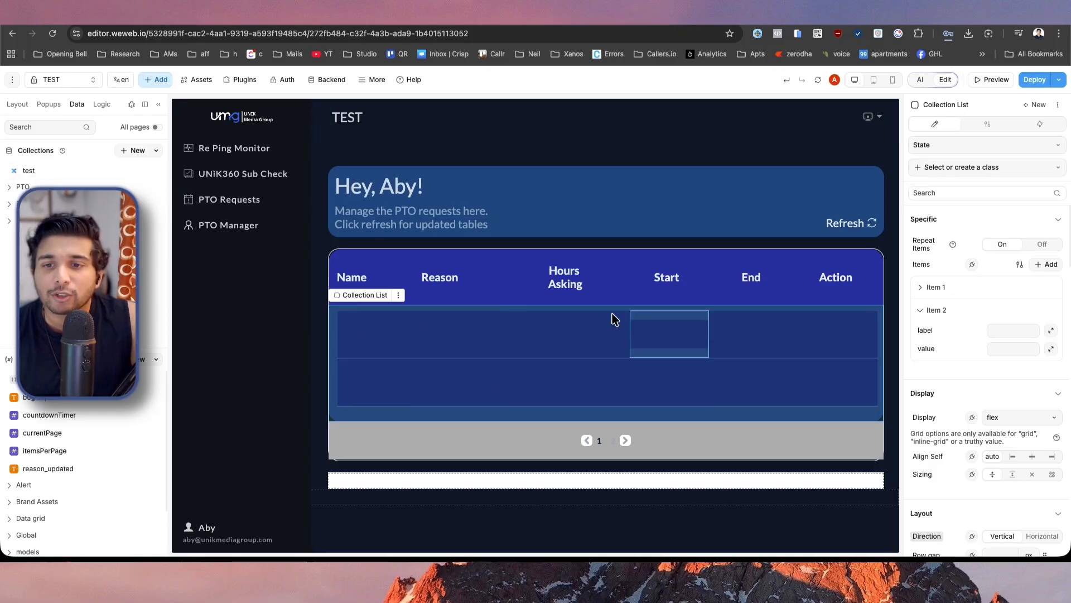
Bind the Collection List's repeated items to the test collection's data and inspect the bound objects.
{"action": "left_click", "coordinate": [18, 104]}
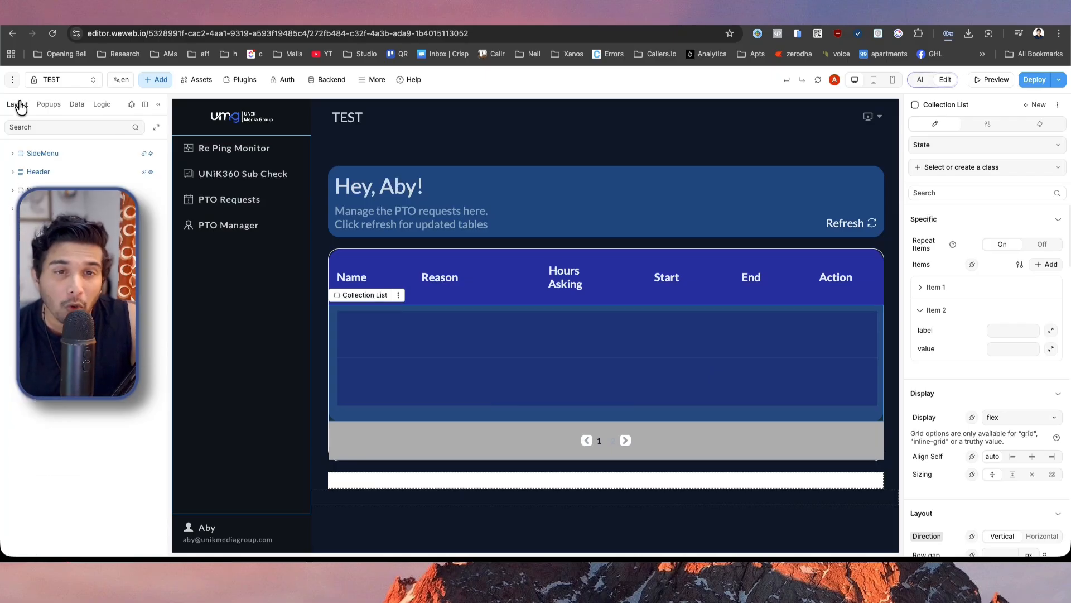
{"action": "left_click", "coordinate": [498, 344]}
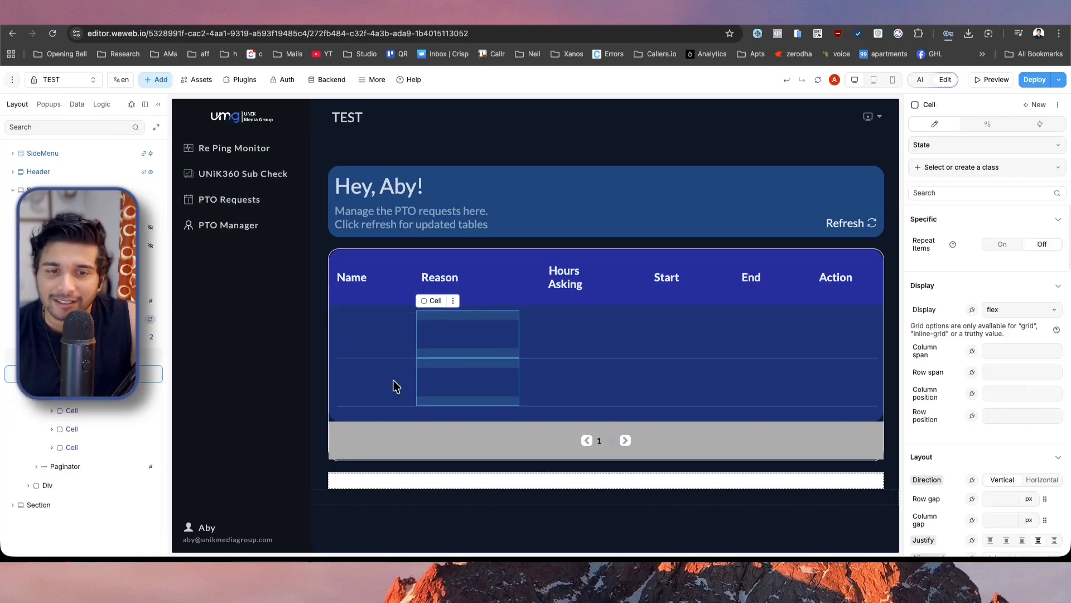
{"action": "left_click", "coordinate": [84, 319]}
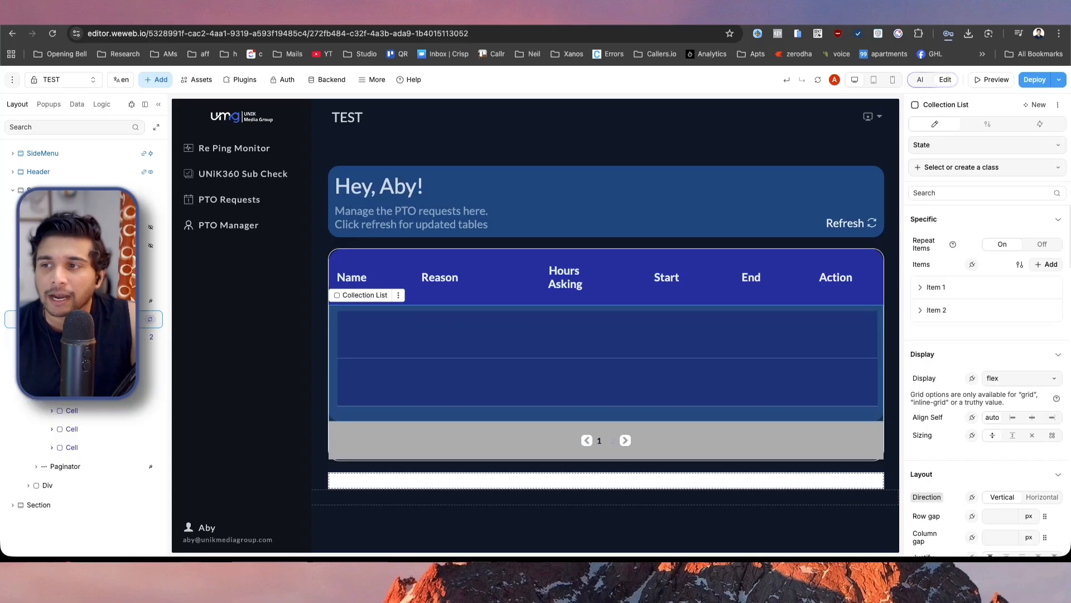
{"action": "left_click", "coordinate": [973, 265]}
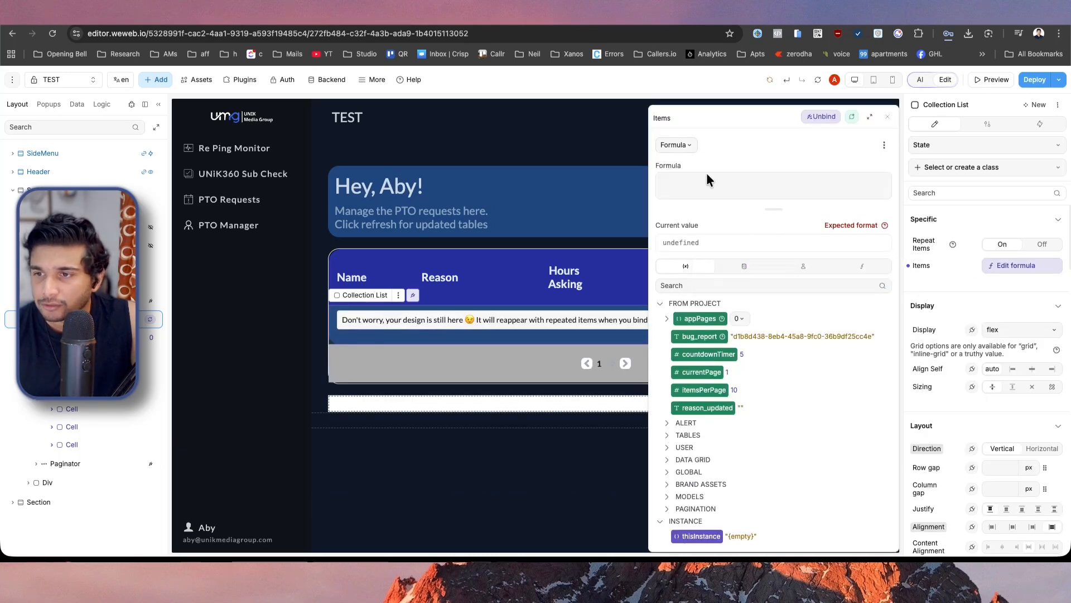
{"action": "left_click", "coordinate": [746, 266]}
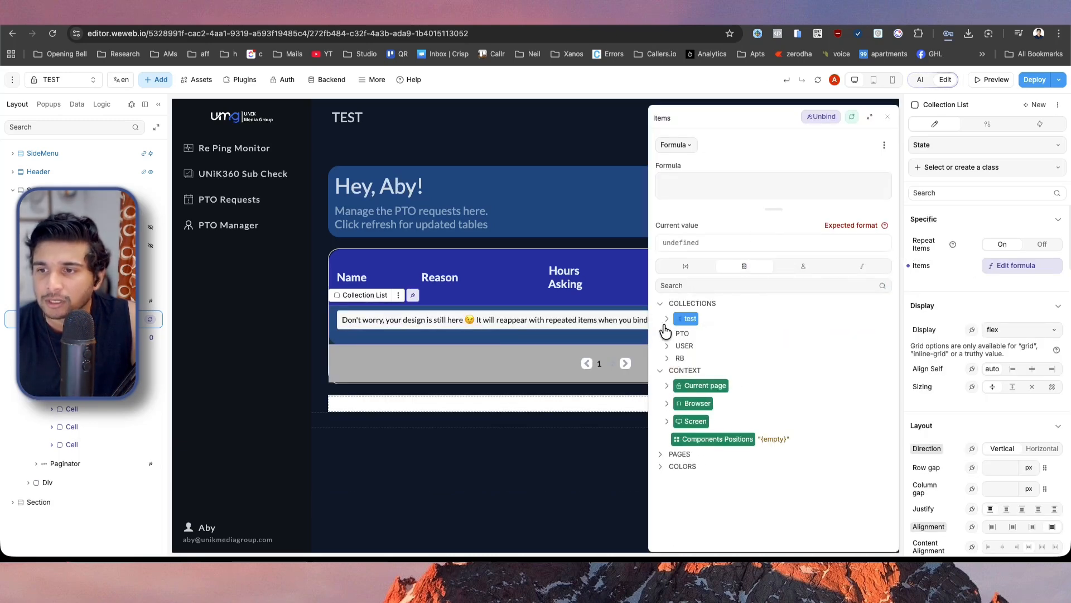
{"action": "left_click", "coordinate": [667, 319]}
{"action": "left_click", "coordinate": [695, 336]}
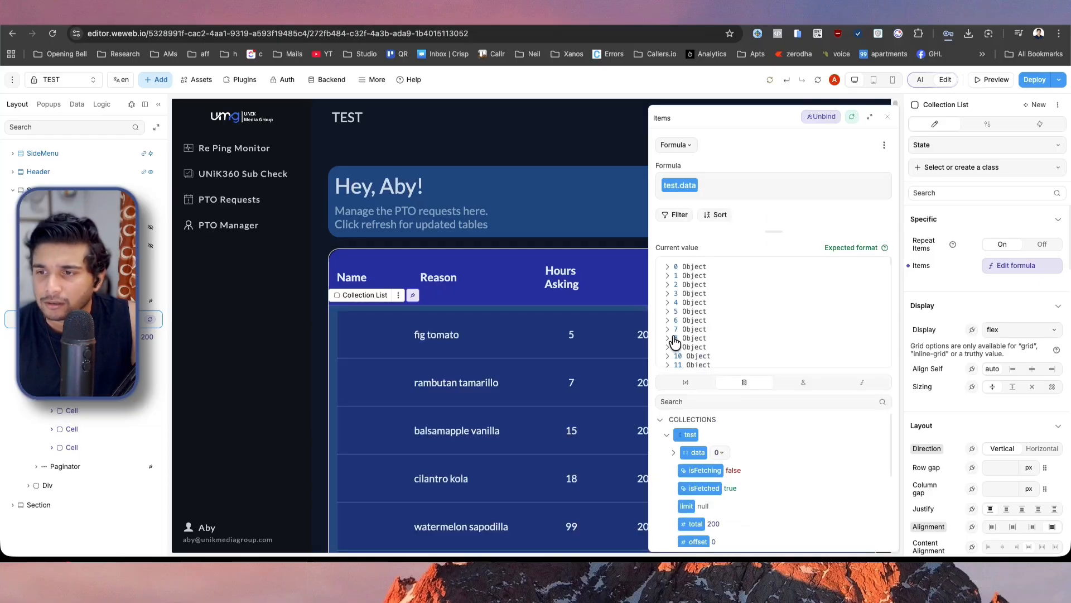
{"action": "left_click", "coordinate": [670, 339]}
{"action": "left_click", "coordinate": [669, 339]}
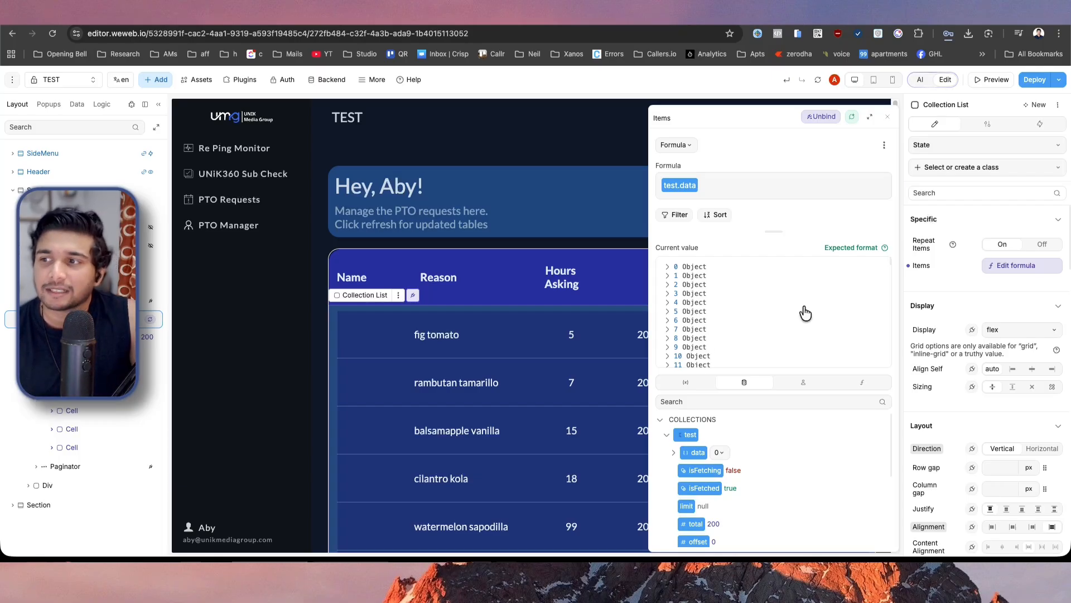
Close the Items formula and look through the PTO table's repeated rows down to the paginator.
{"action": "left_click", "coordinate": [1017, 266]}
{"action": "scroll", "coordinate": [608, 349], "scroll_direction": "down", "scroll_amount": 20}
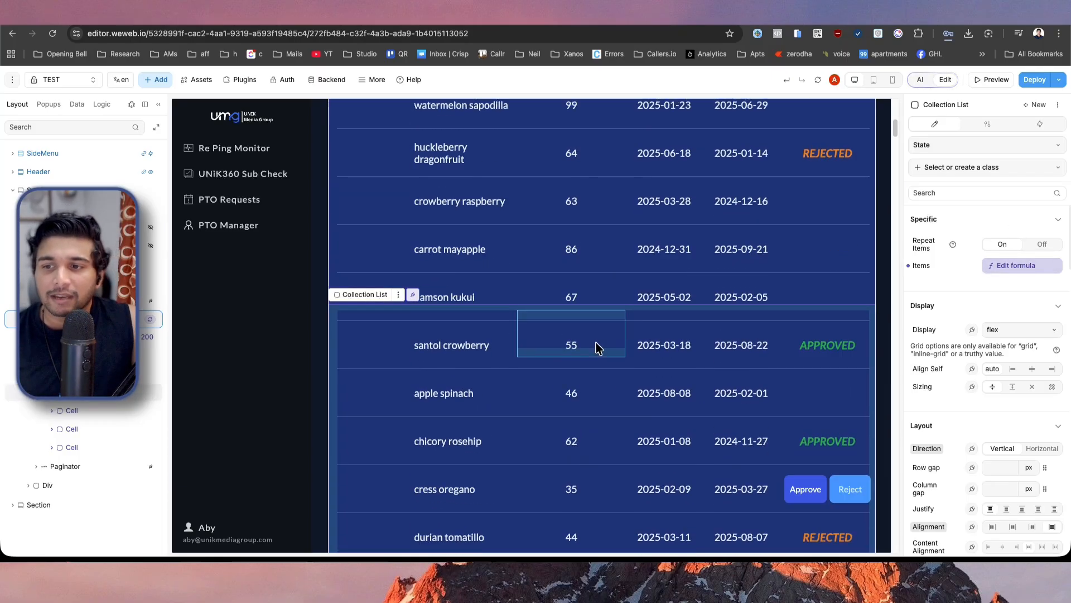
{"action": "scroll", "coordinate": [596, 348], "scroll_direction": "down", "scroll_amount": 20}
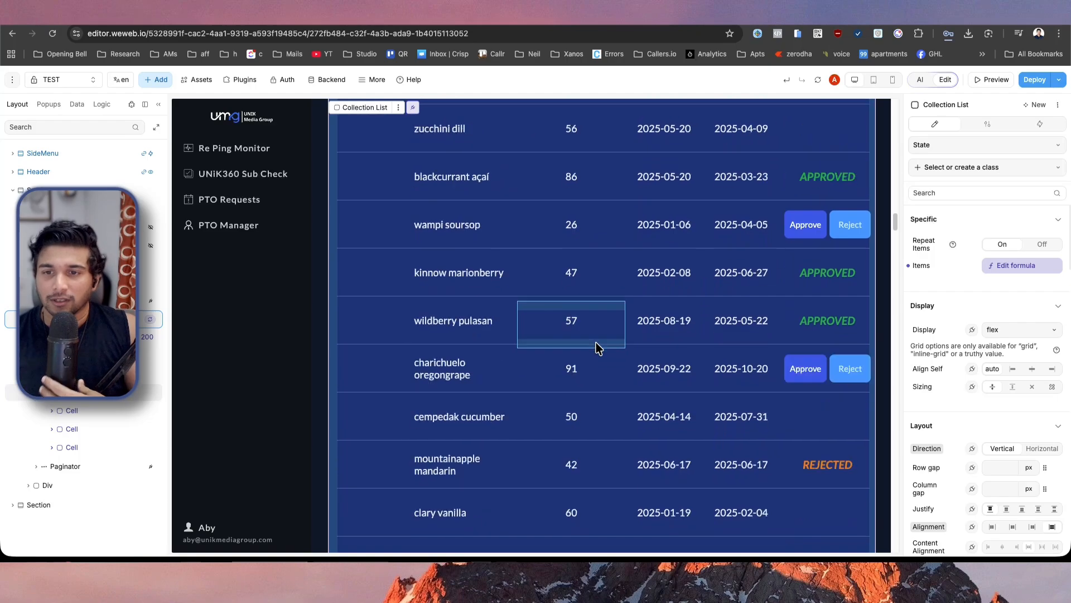
{"action": "scroll", "coordinate": [599, 348], "scroll_direction": "down", "scroll_amount": 10}
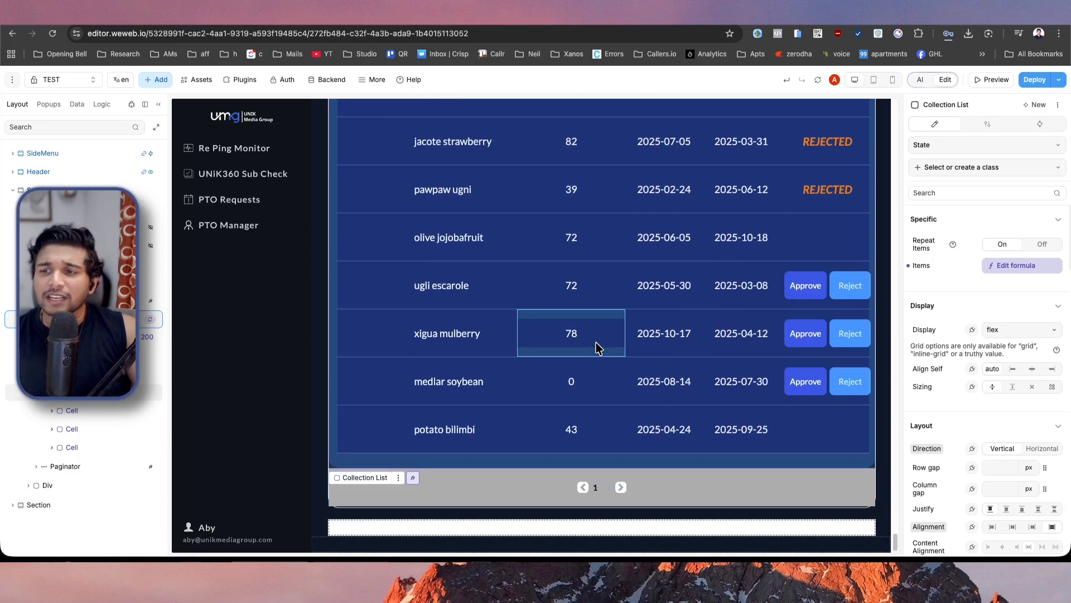
{"action": "scroll", "coordinate": [491, 441], "scroll_direction": "up", "scroll_amount": 10}
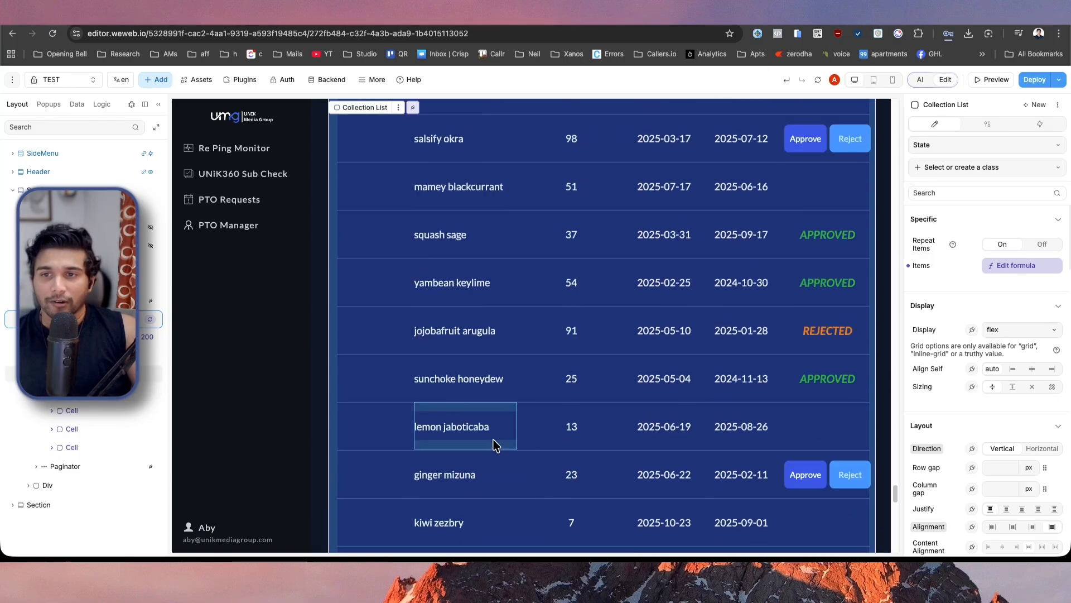
{"action": "scroll", "coordinate": [494, 444], "scroll_direction": "up", "scroll_amount": 15}
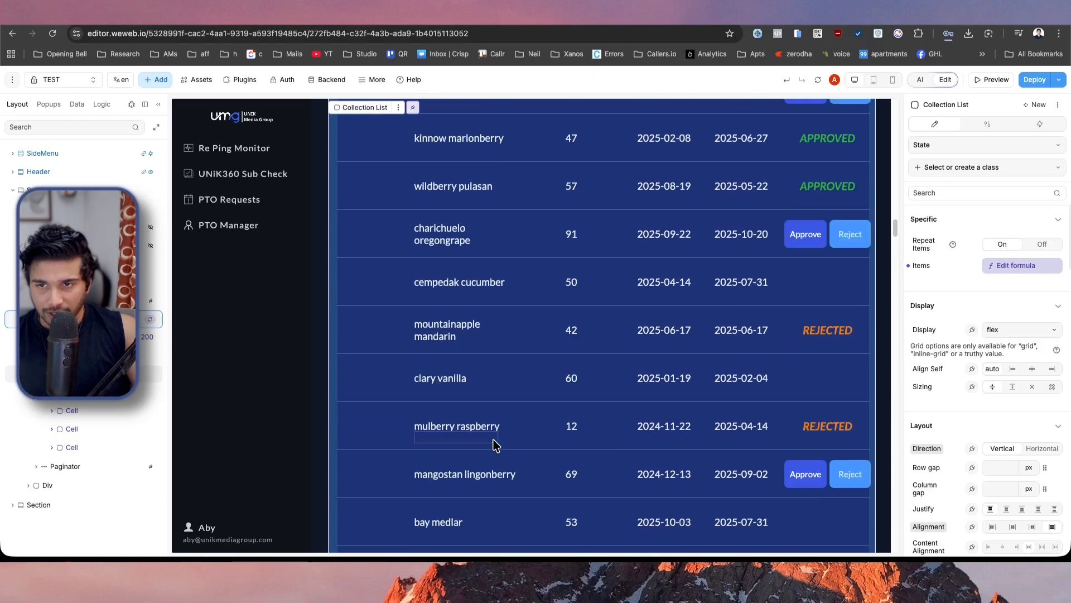
{"action": "scroll", "coordinate": [493, 445], "scroll_direction": "up", "scroll_amount": 15}
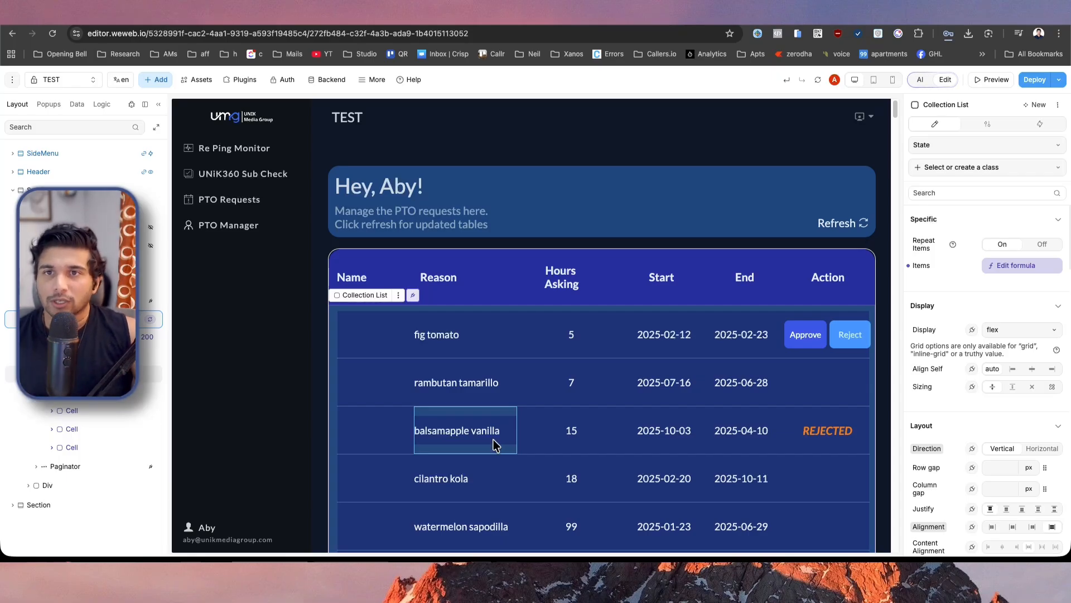
Switch to Xano and enable paging in the Query All Records return settings, with page 1, 25 per page, metadata and total item count.
{"action": "left_click", "coordinate": [487, 22]}
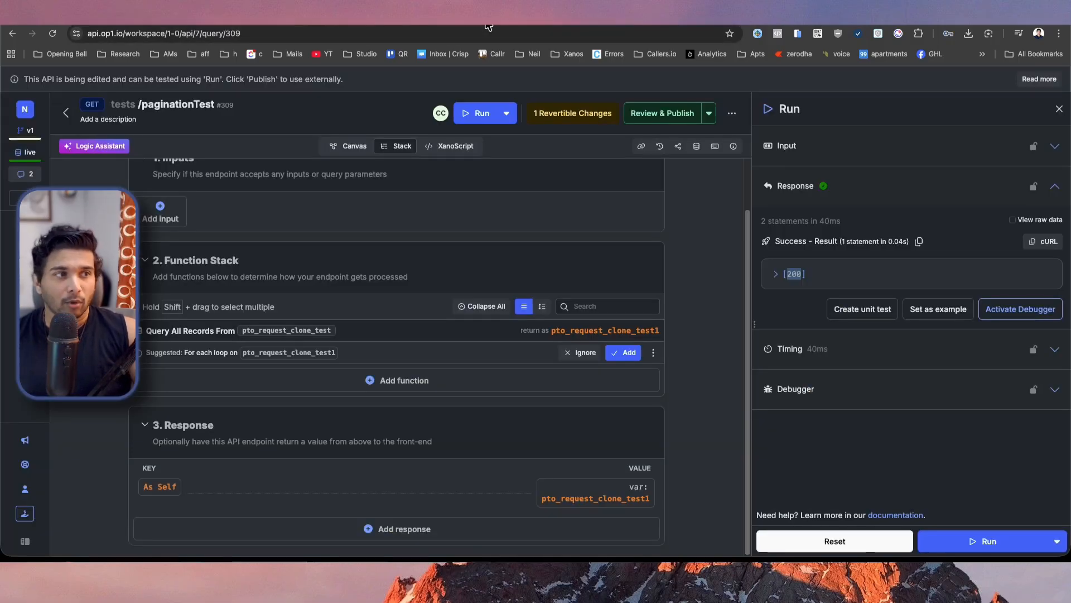
{"action": "left_click", "coordinate": [402, 330]}
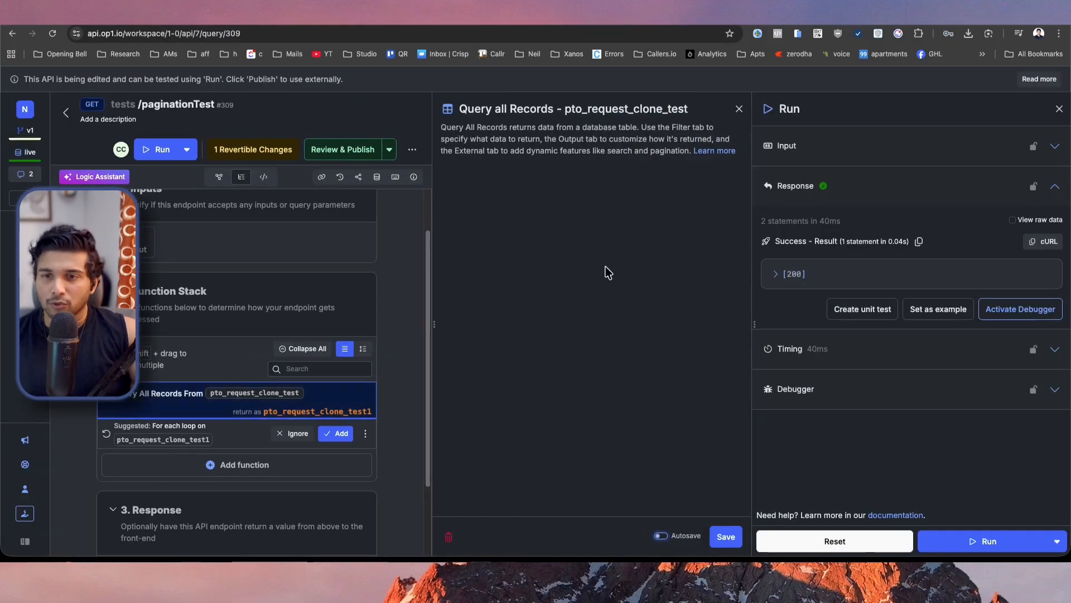
{"action": "left_click", "coordinate": [1059, 109]}
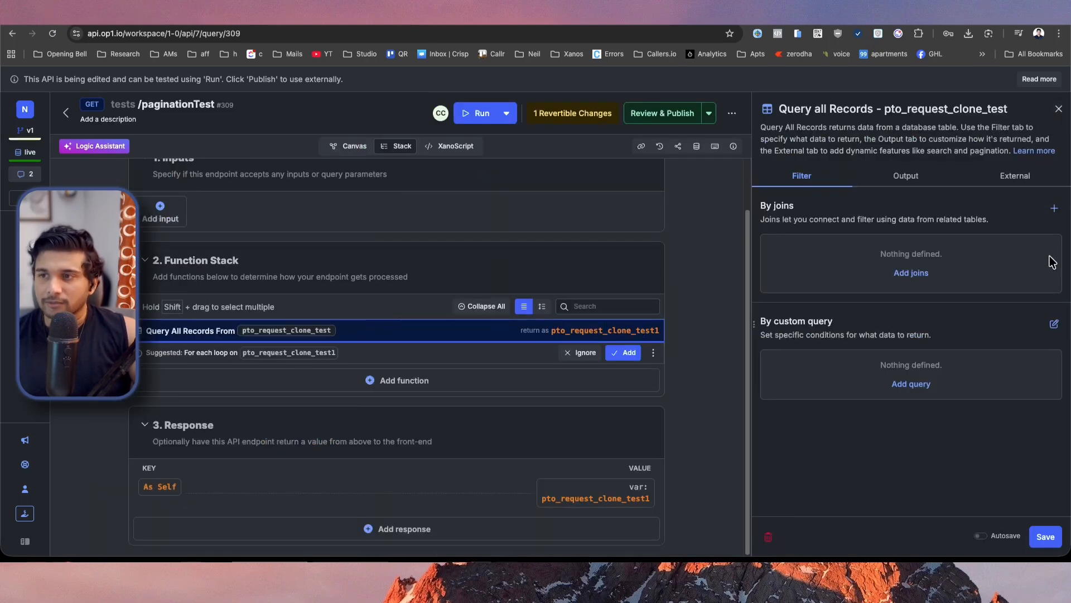
{"action": "left_click", "coordinate": [922, 184]}
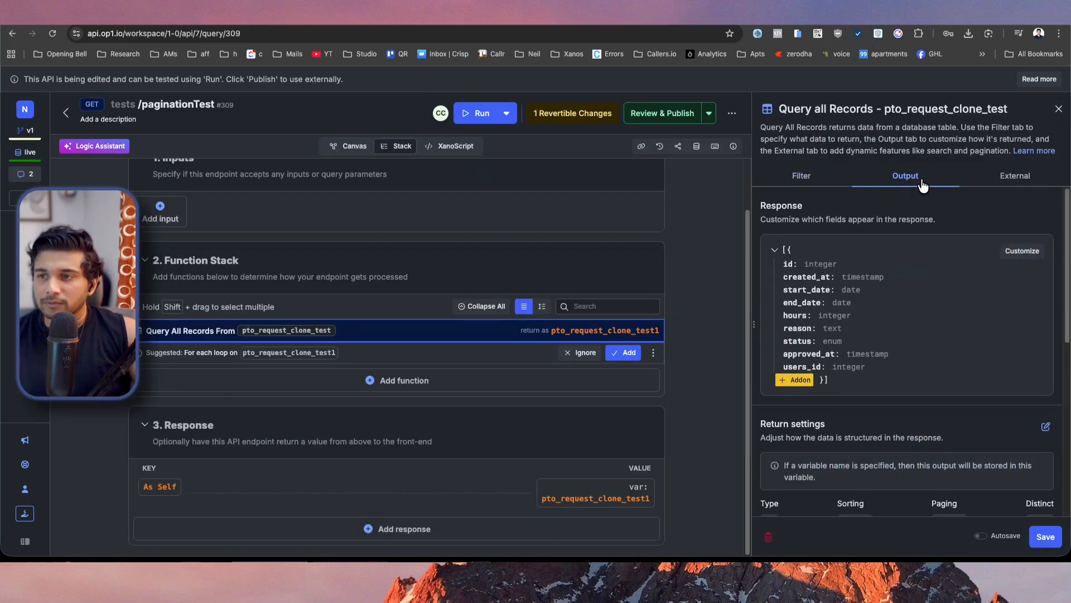
{"action": "scroll", "coordinate": [915, 347], "scroll_direction": "down", "scroll_amount": 4}
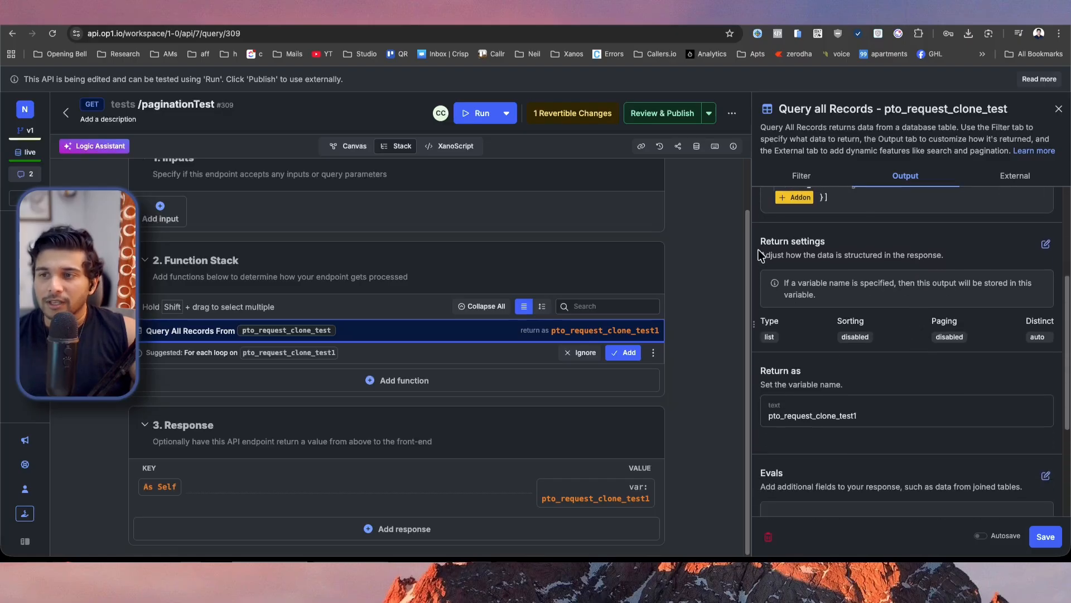
{"action": "left_click", "coordinate": [1044, 245]}
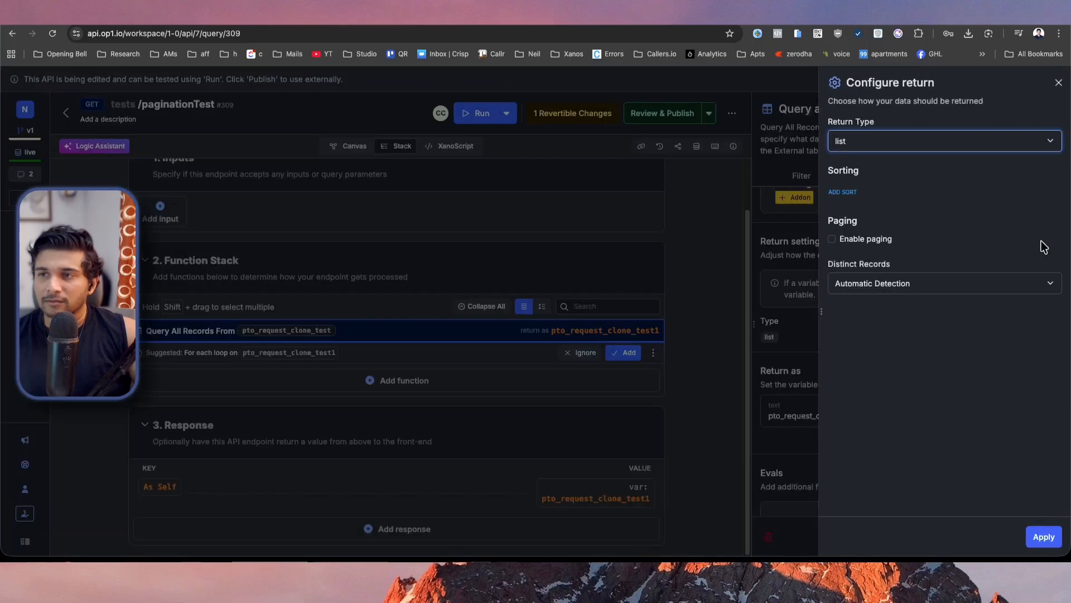
{"action": "left_click", "coordinate": [833, 239]}
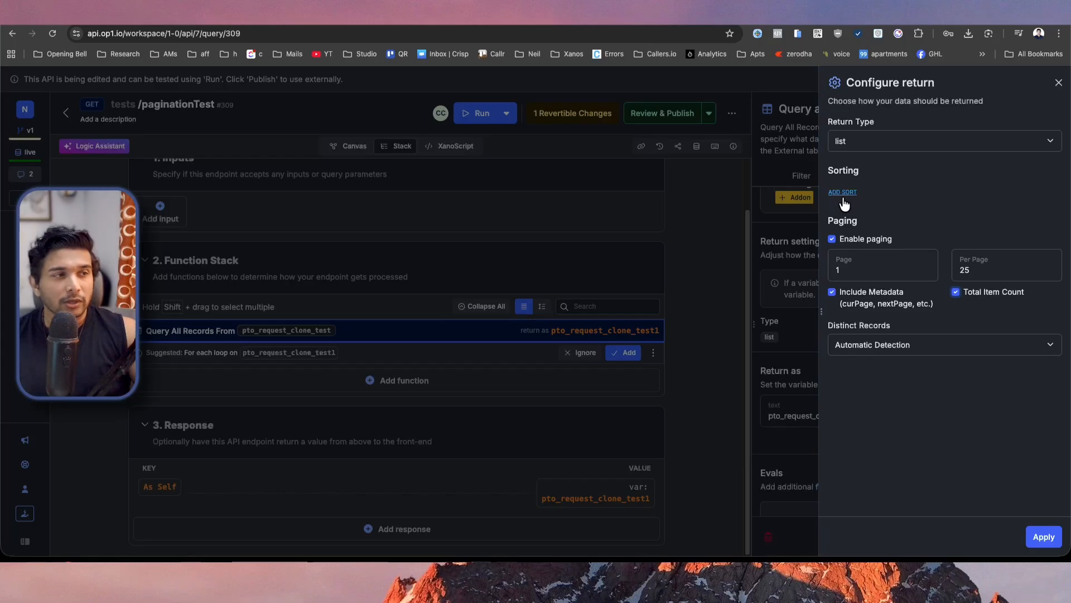
Apply and save the query's return settings, and publish the paginationTest endpoint.
{"action": "left_click", "coordinate": [1058, 543]}
{"action": "left_click", "coordinate": [1057, 540]}
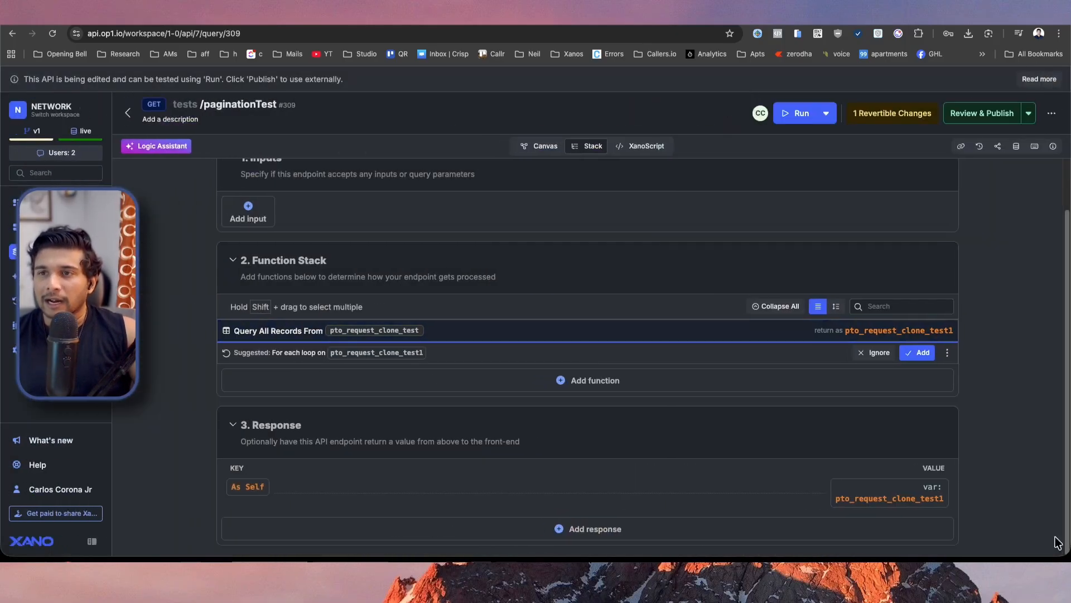
{"action": "left_click", "coordinate": [971, 110]}
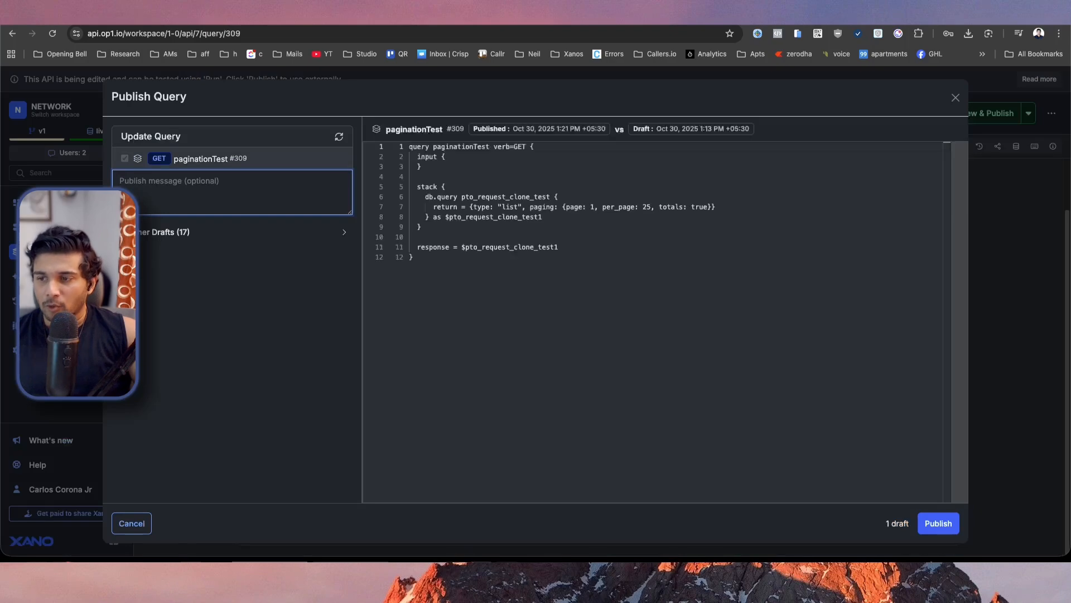
{"action": "left_click", "coordinate": [936, 524]}
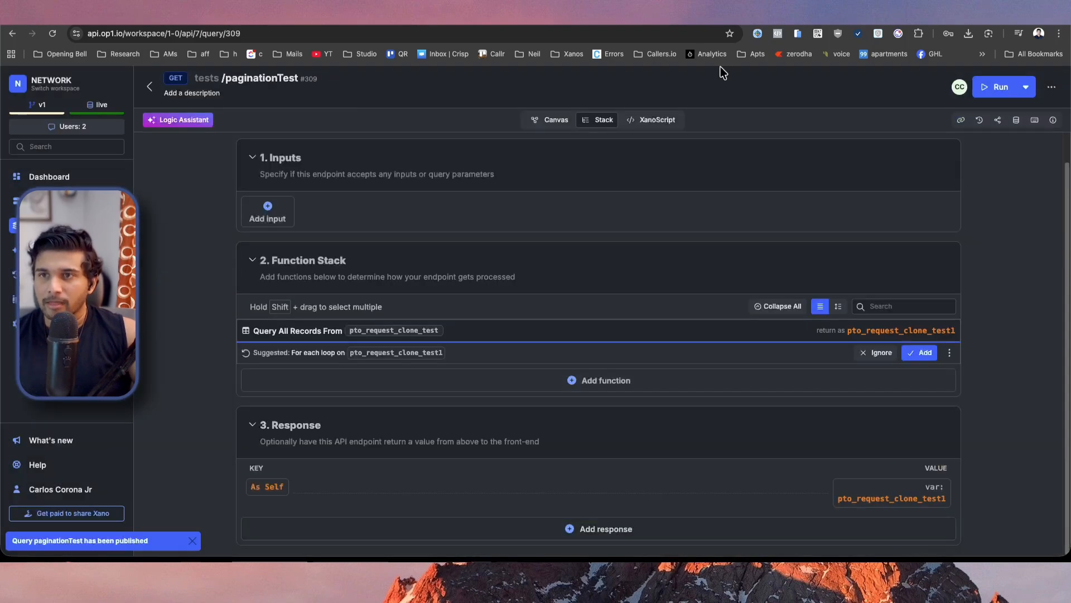
Switch to WeWeb, refresh the fetched data and open the Collection List's Items formula.
{"action": "left_click", "coordinate": [237, 20]}
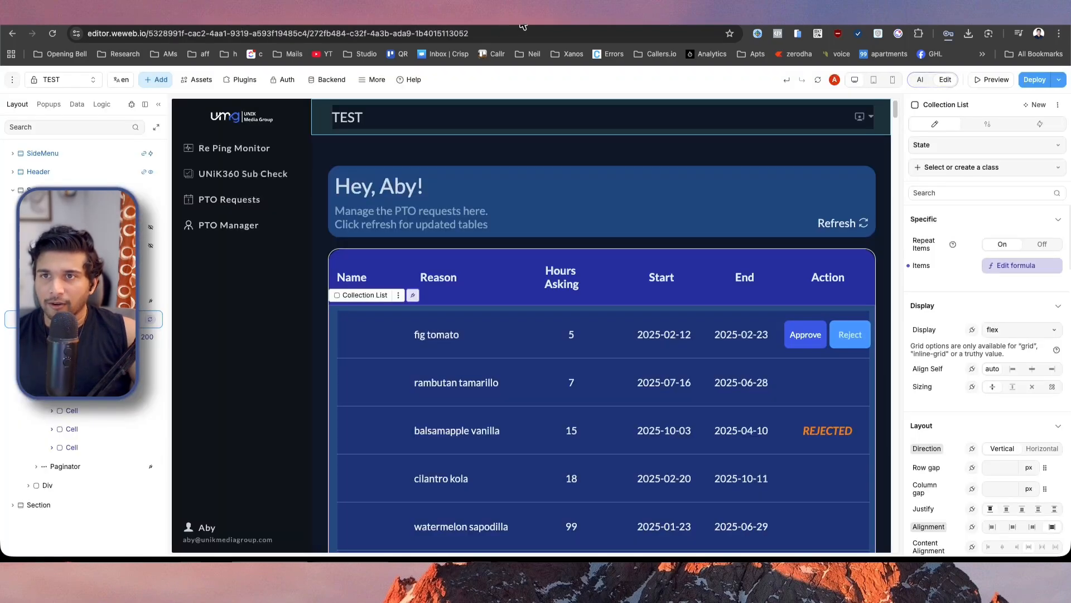
{"action": "left_click", "coordinate": [820, 82]}
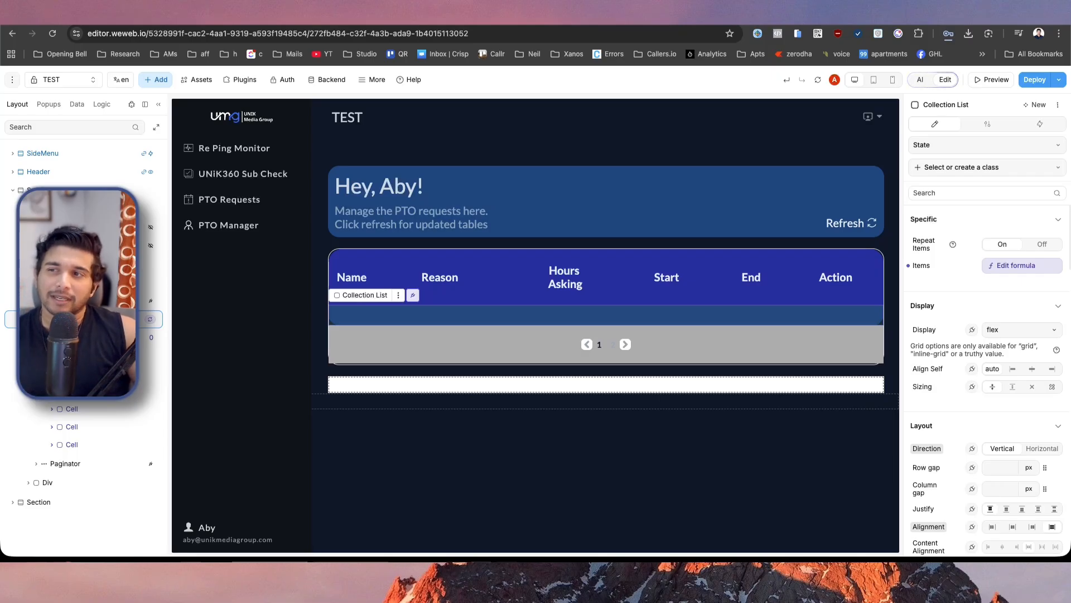
{"action": "left_click", "coordinate": [1005, 267]}
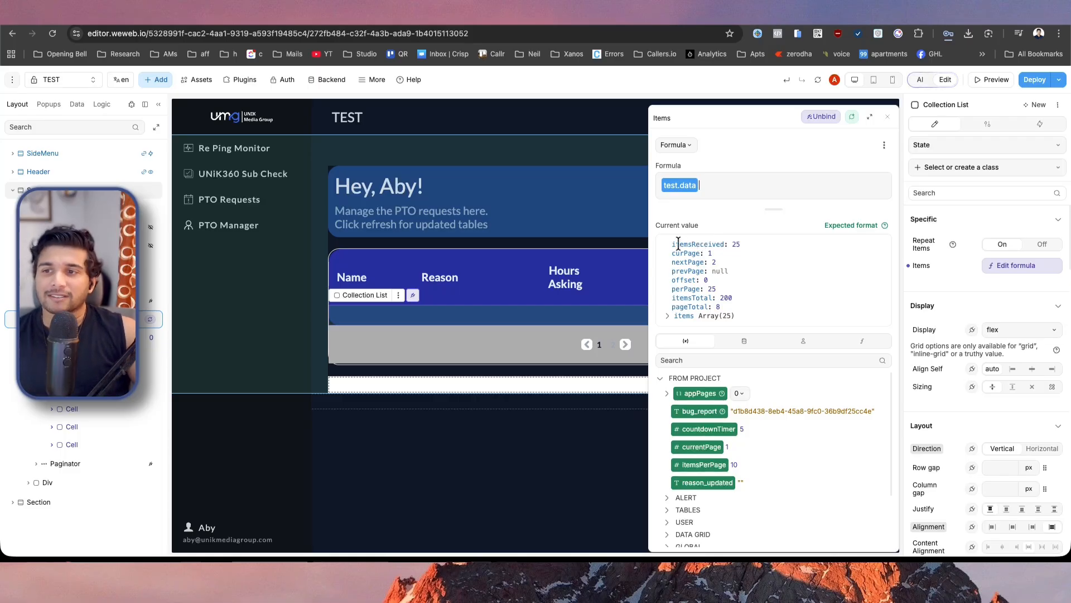
Examine the paging metadata and the nested items array in the current value of test.data.
{"action": "double_click", "coordinate": [675, 244]}
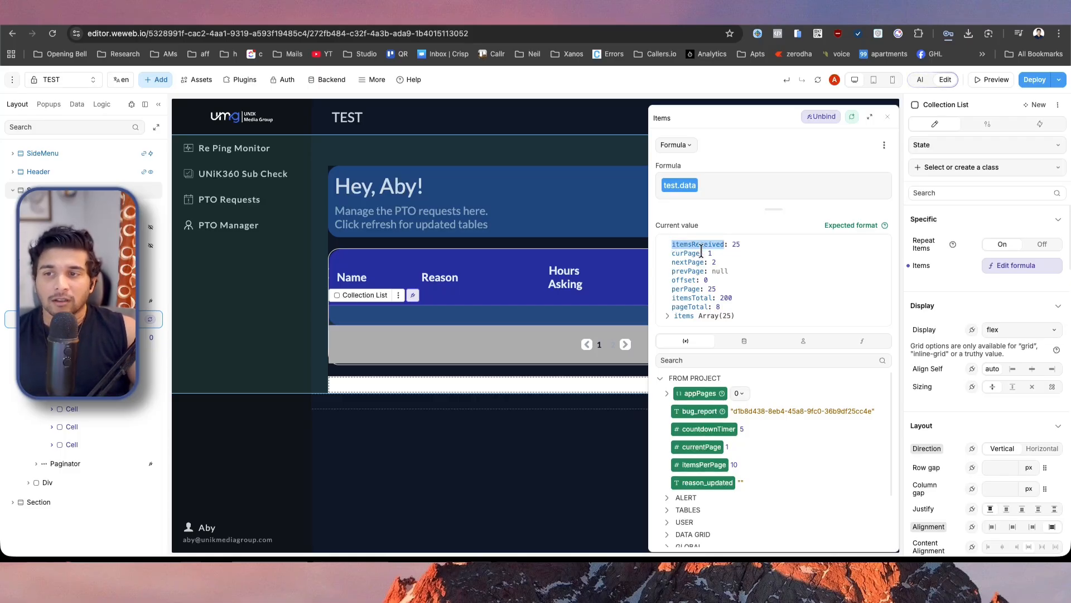
{"action": "double_click", "coordinate": [683, 254]}
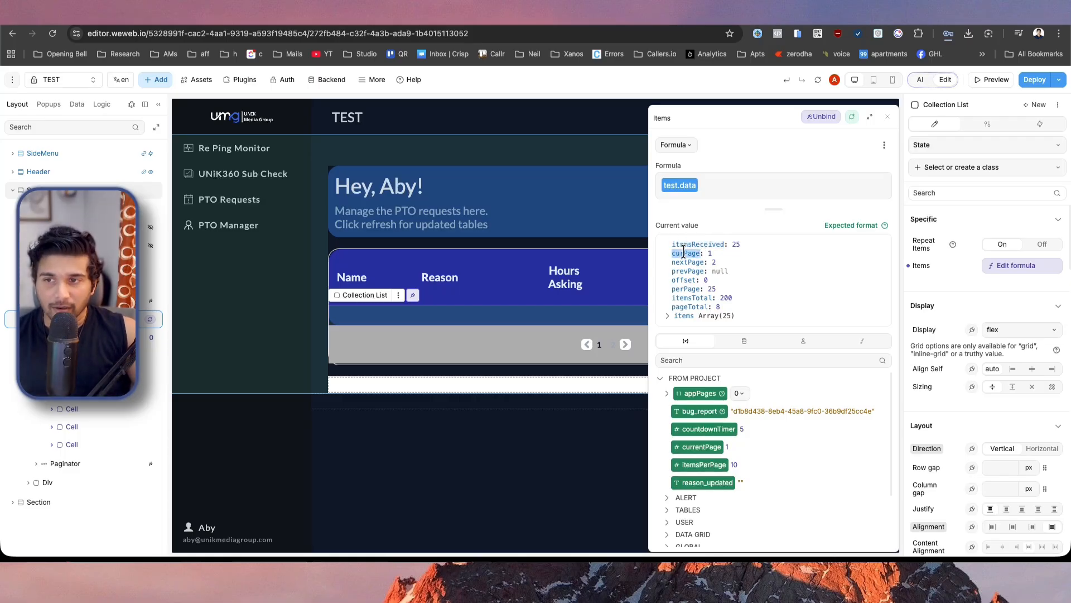
{"action": "double_click", "coordinate": [691, 262]}
{"action": "left_click", "coordinate": [773, 270]}
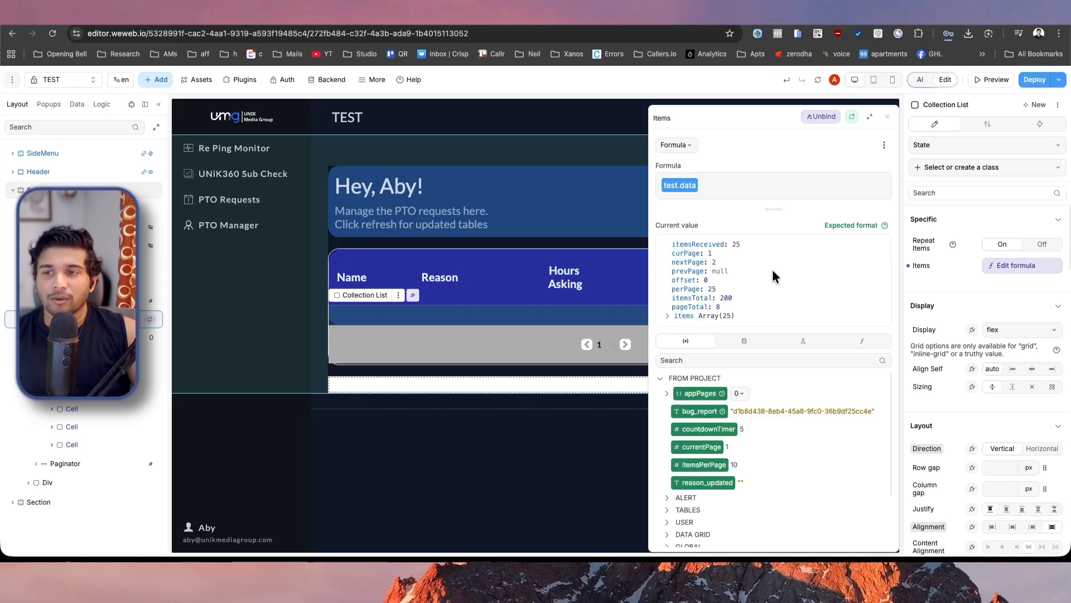
{"action": "double_click", "coordinate": [774, 279]}
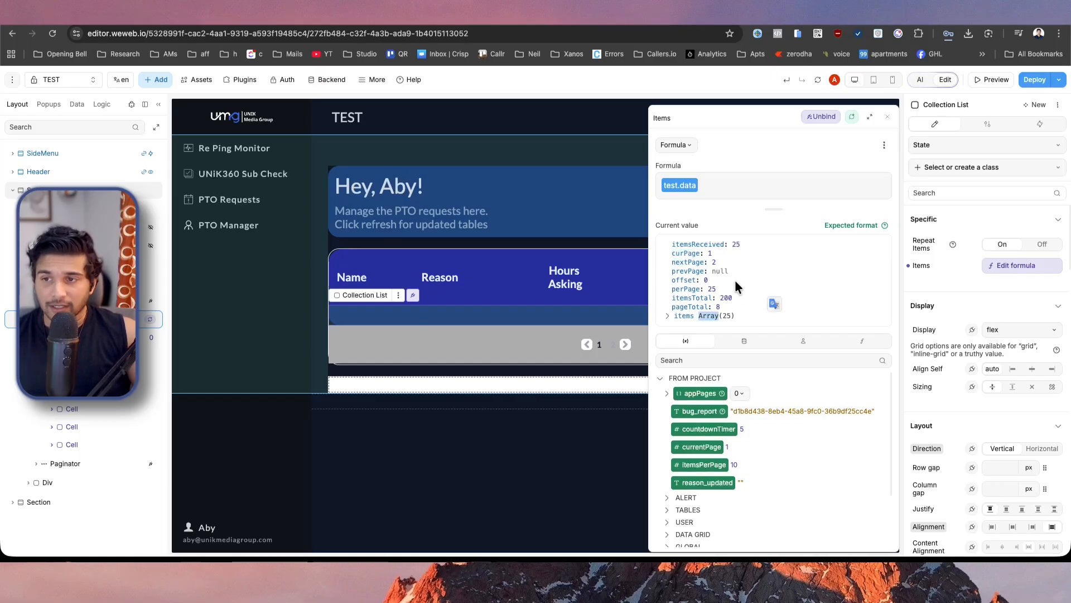
{"action": "left_click", "coordinate": [748, 292]}
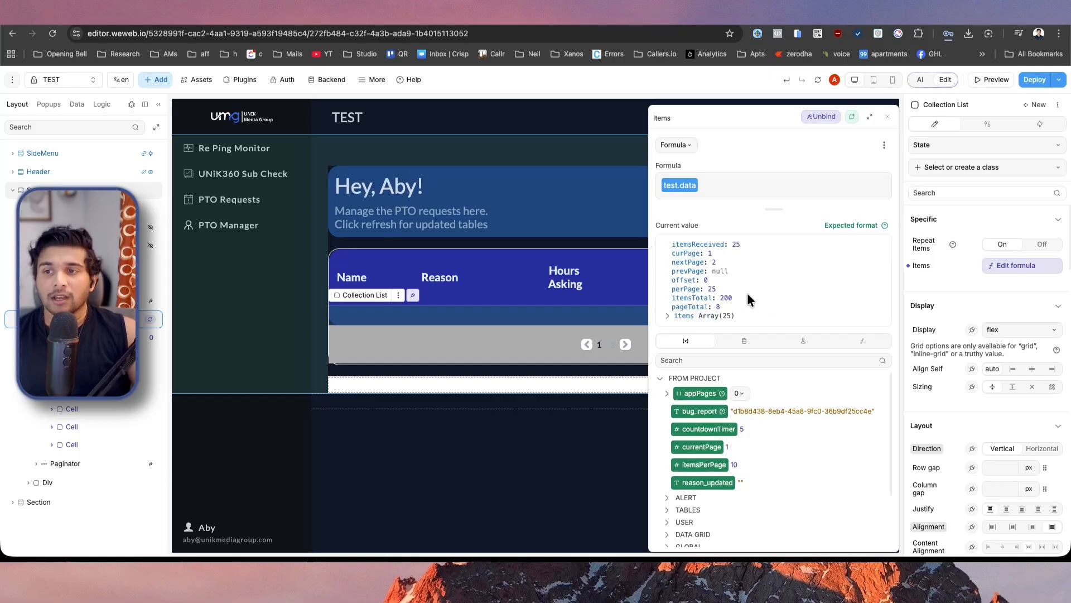
{"action": "double_click", "coordinate": [697, 298]}
{"action": "double_click", "coordinate": [703, 306]}
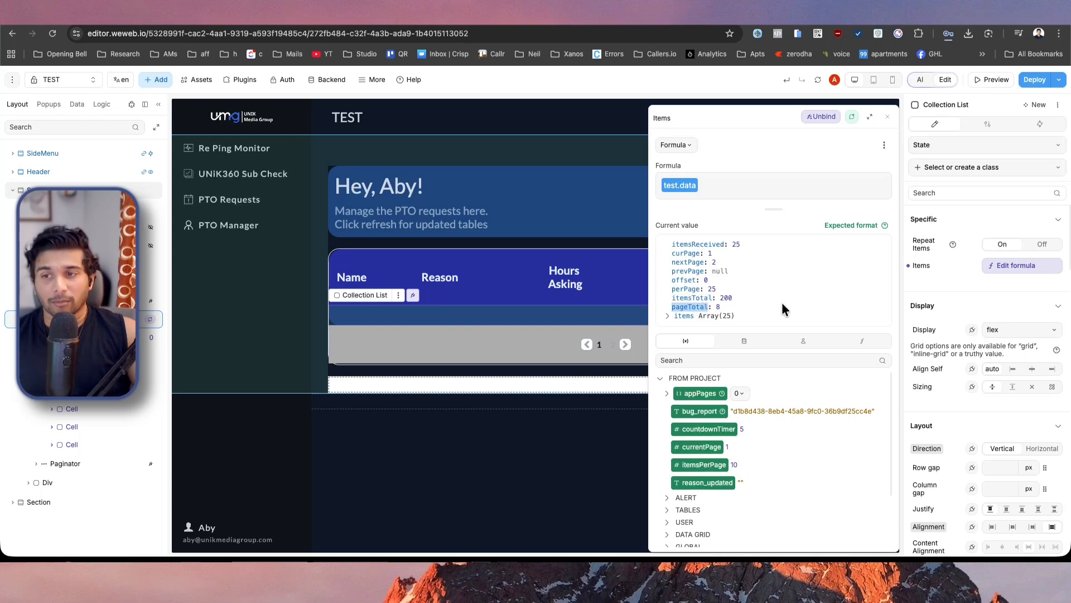
{"action": "left_click", "coordinate": [668, 316]}
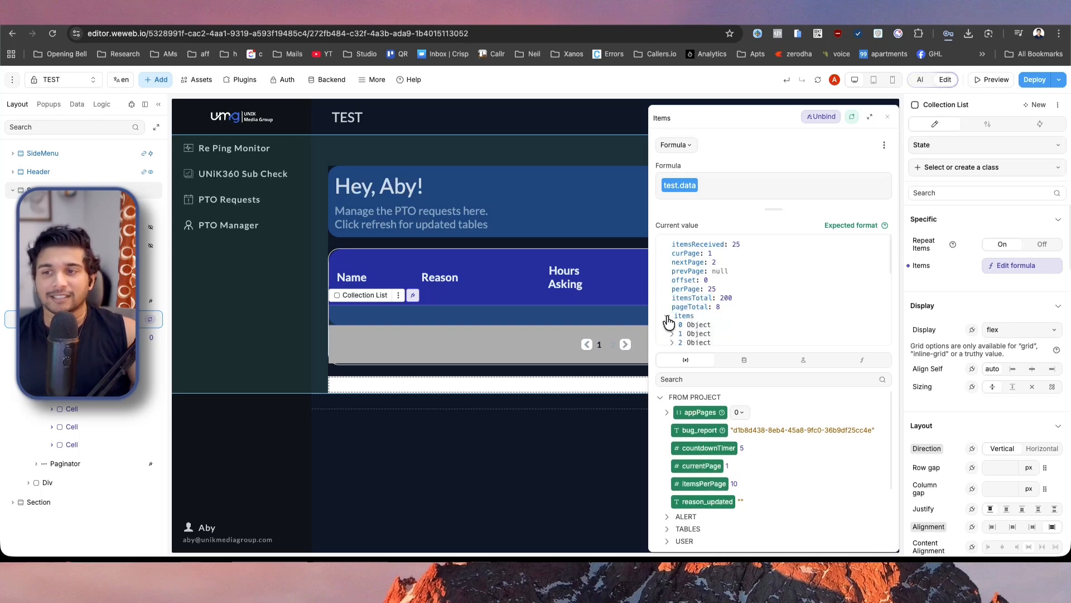
{"action": "left_click", "coordinate": [668, 317]}
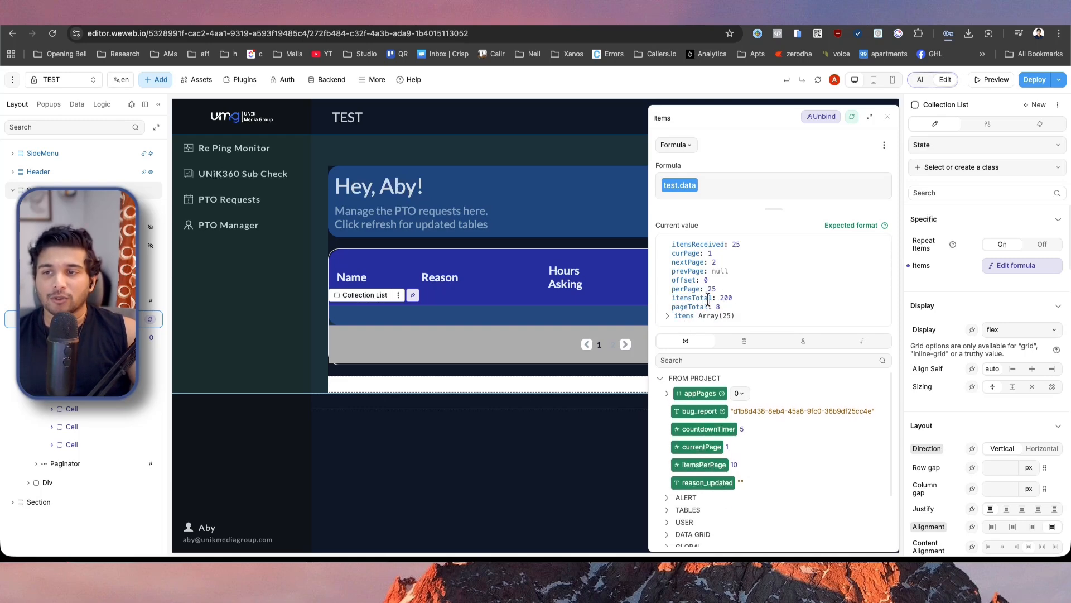
Append .items to test.data in the Collection List's Items formula and close the formula editor.
{"action": "left_click", "coordinate": [782, 178]}
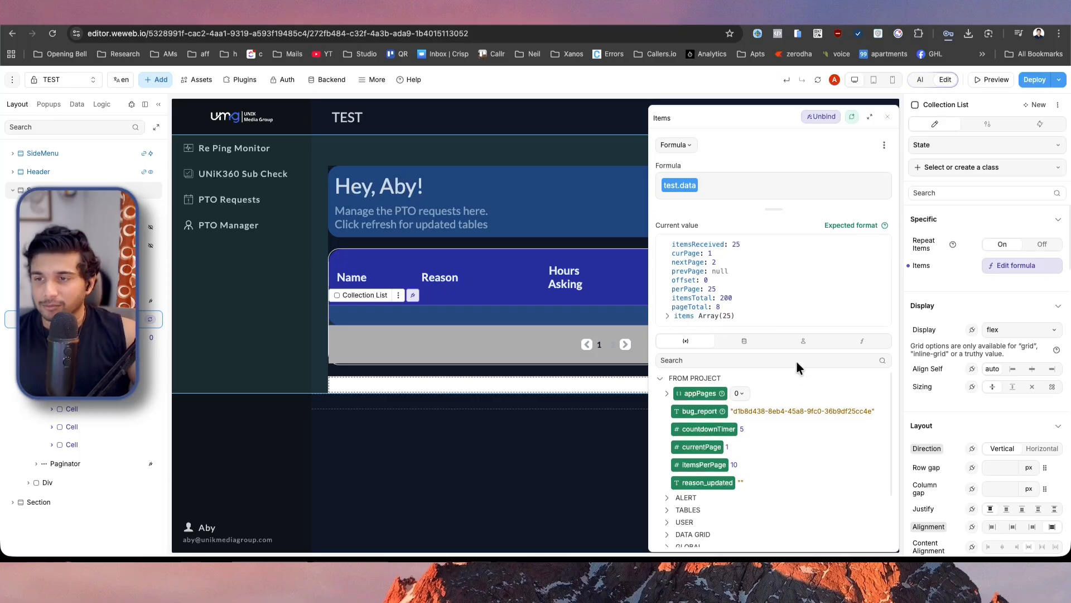
{"action": "left_click", "coordinate": [746, 346]}
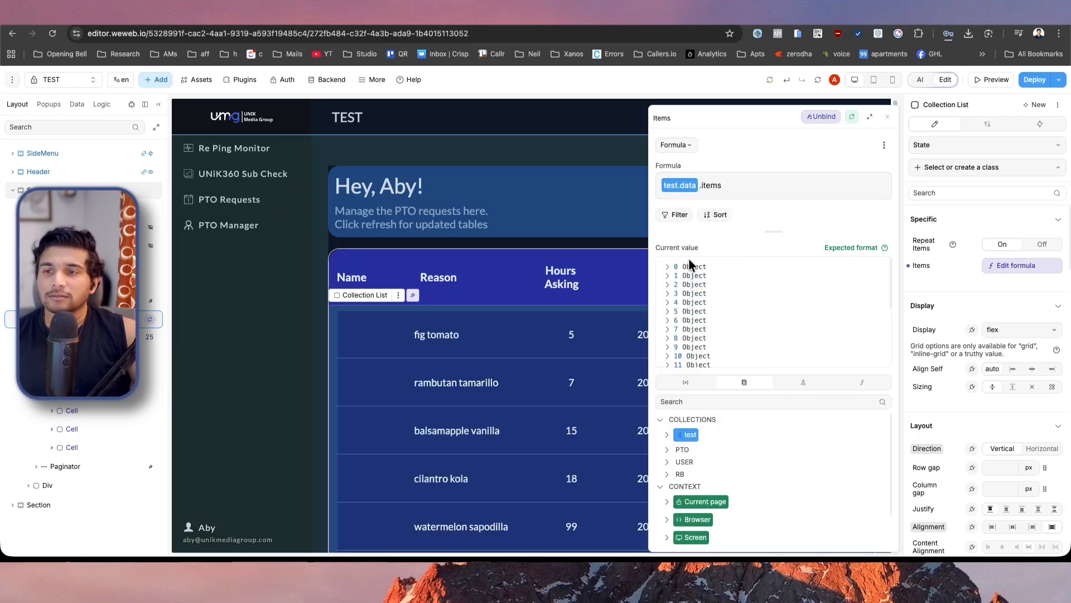
{"action": "left_click", "coordinate": [472, 327]}
Check the table's rows from the first record down to the paginator, and switch back to the paginationTest endpoint in Xano.
{"action": "scroll", "coordinate": [471, 328], "scroll_direction": "down", "scroll_amount": 10}
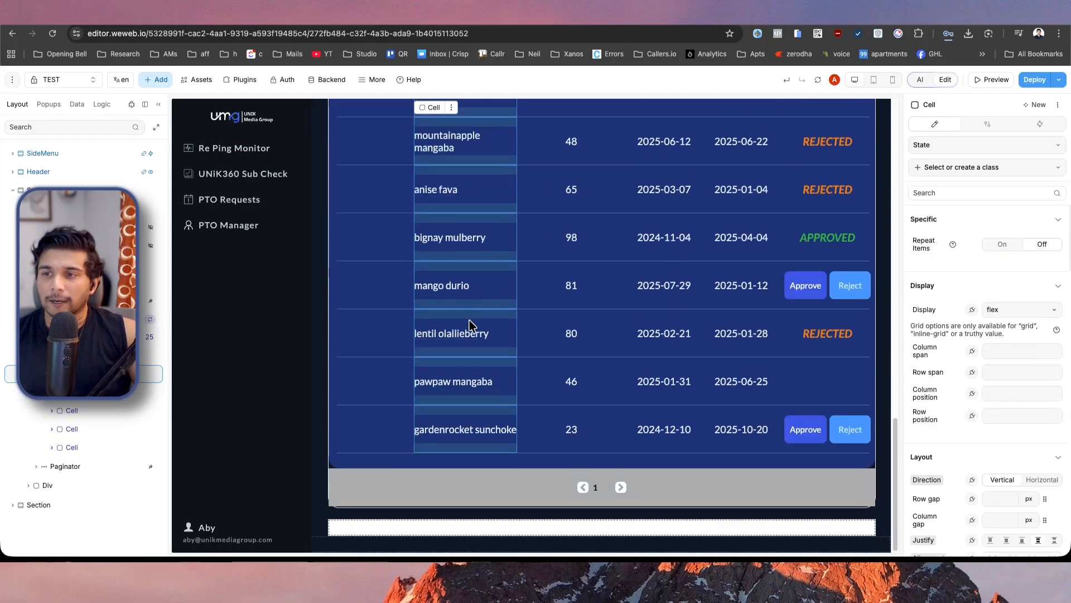
{"action": "scroll", "coordinate": [472, 327], "scroll_direction": "up", "scroll_amount": 10}
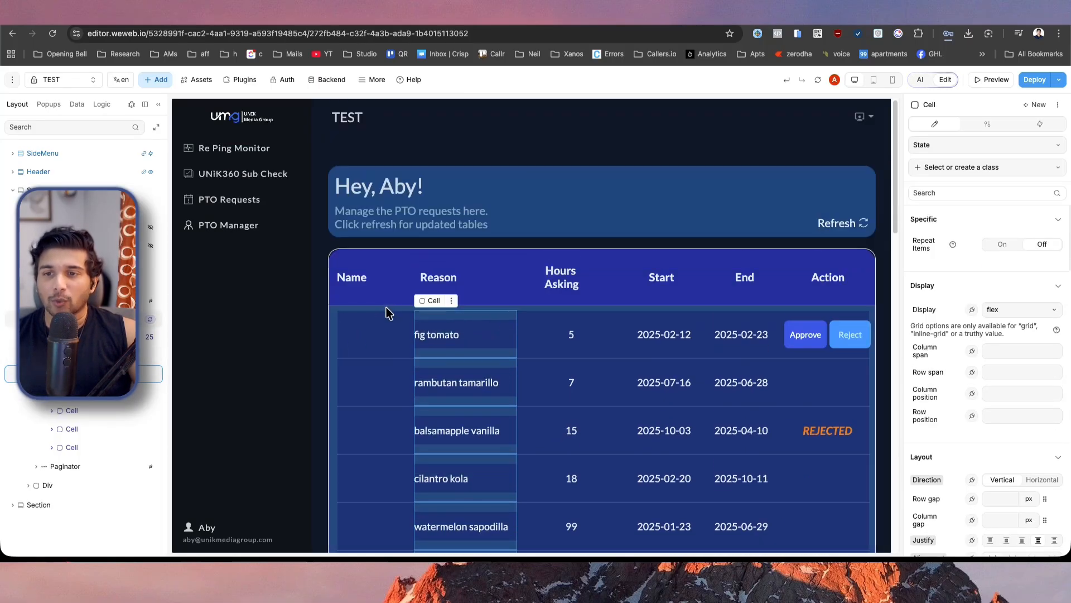
{"action": "scroll", "coordinate": [389, 312], "scroll_direction": "down", "scroll_amount": 5}
{"action": "scroll", "coordinate": [389, 313], "scroll_direction": "down", "scroll_amount": 5}
{"action": "scroll", "coordinate": [389, 313], "scroll_direction": "up", "scroll_amount": 10}
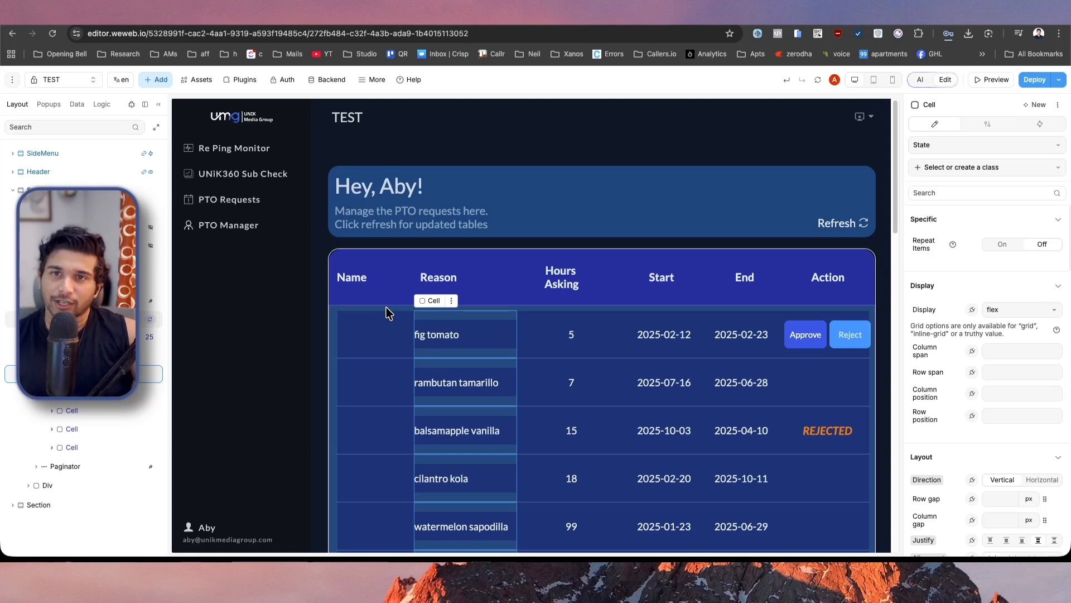
{"action": "scroll", "coordinate": [569, 364], "scroll_direction": "down", "scroll_amount": 10}
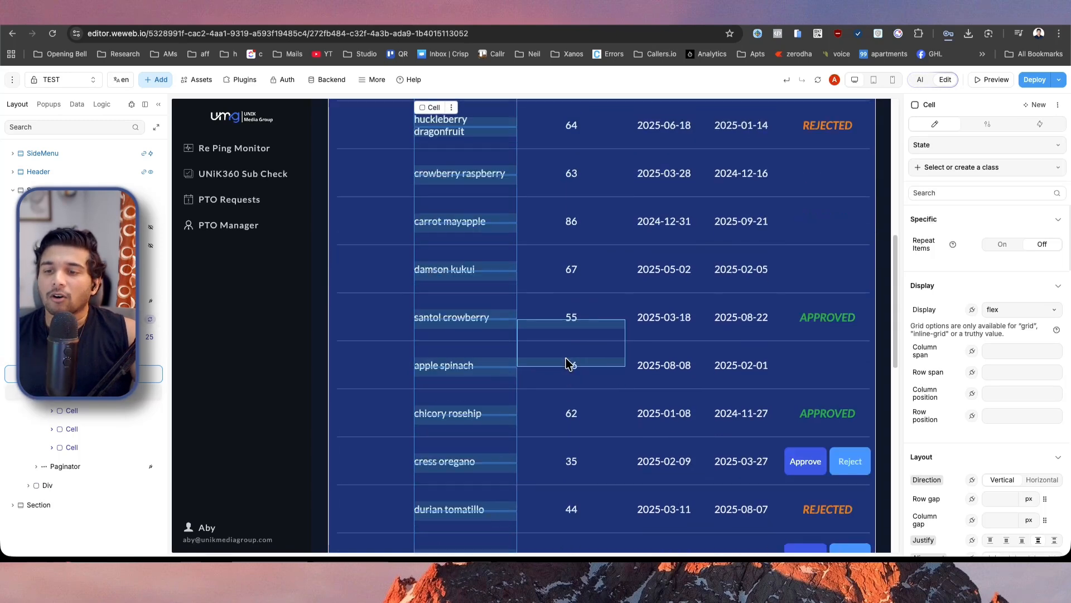
{"action": "scroll", "coordinate": [686, 463], "scroll_direction": "down", "scroll_amount": 5}
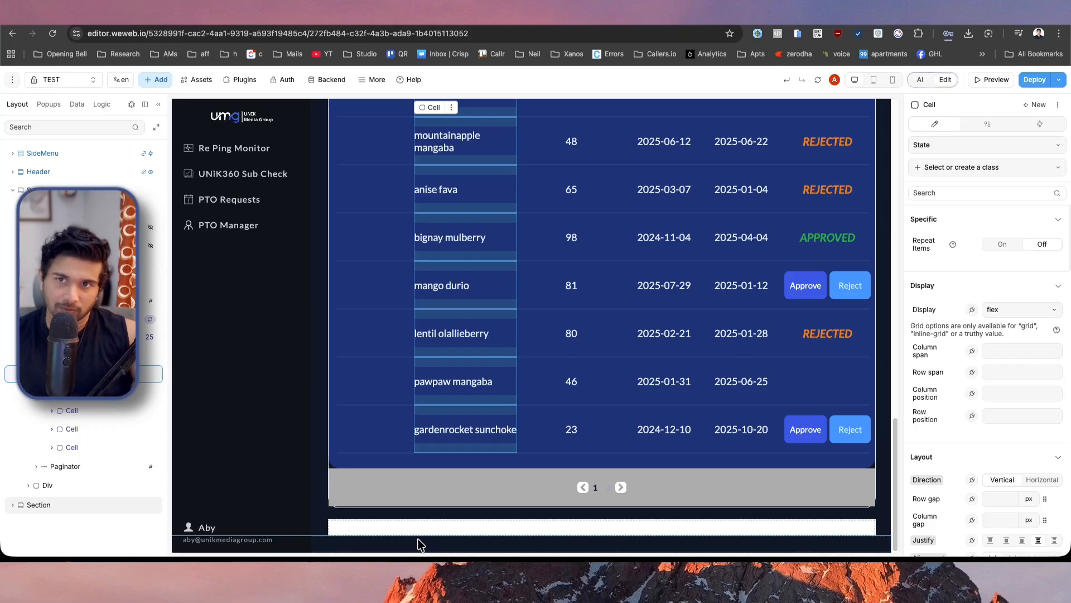
{"action": "left_click", "coordinate": [403, 14]}
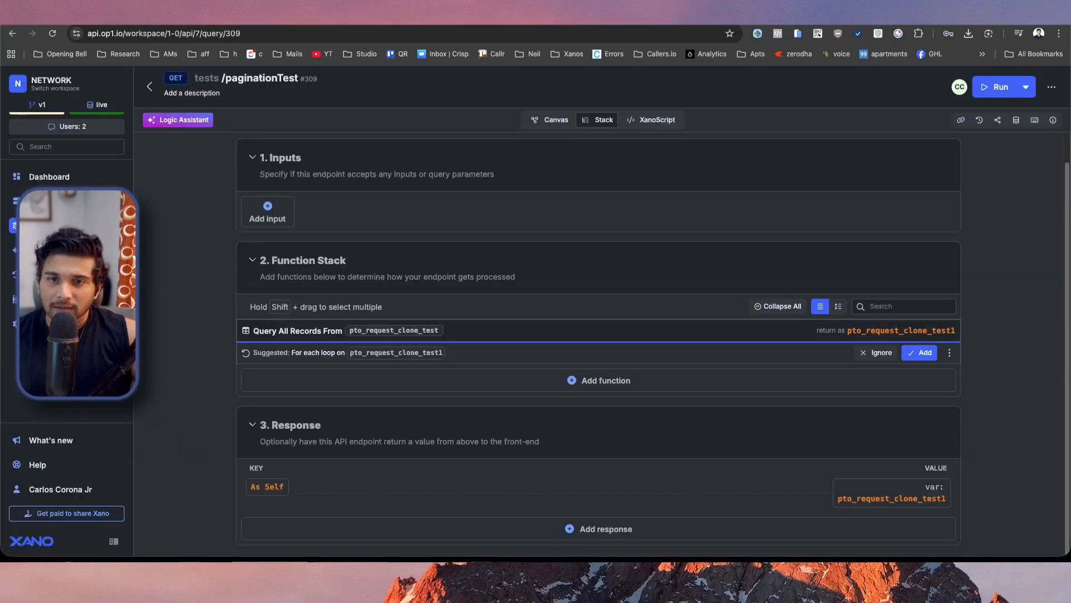
Ignore the suggested For each loop and add an integer input named page to the paginationTest endpoint.
{"action": "left_click", "coordinate": [865, 351]}
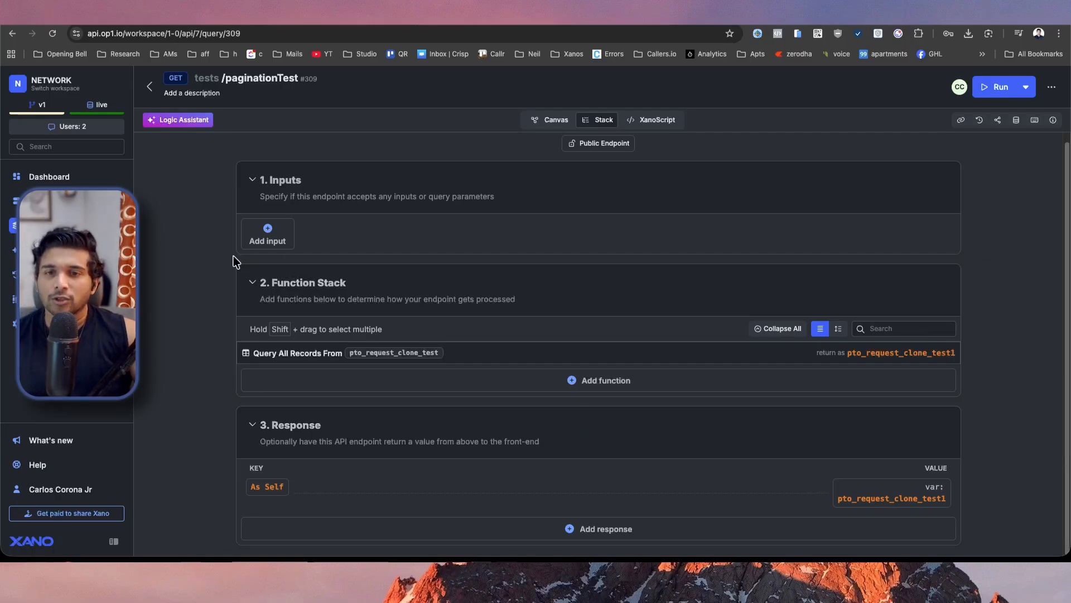
{"action": "left_click", "coordinate": [259, 246]}
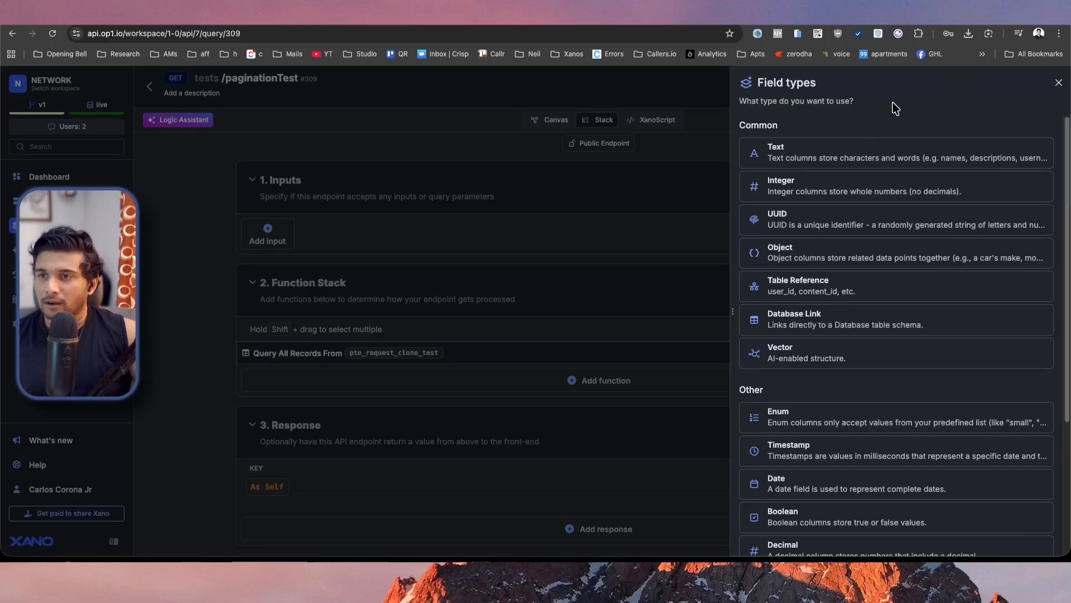
{"action": "left_click", "coordinate": [818, 191]}
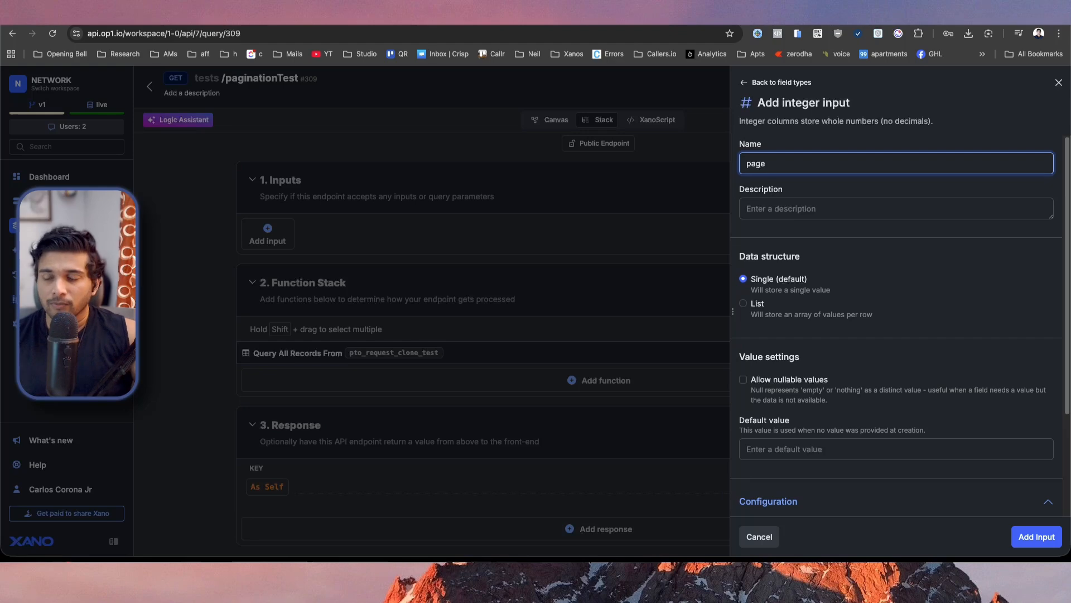
{"action": "left_click", "coordinate": [1040, 539]}
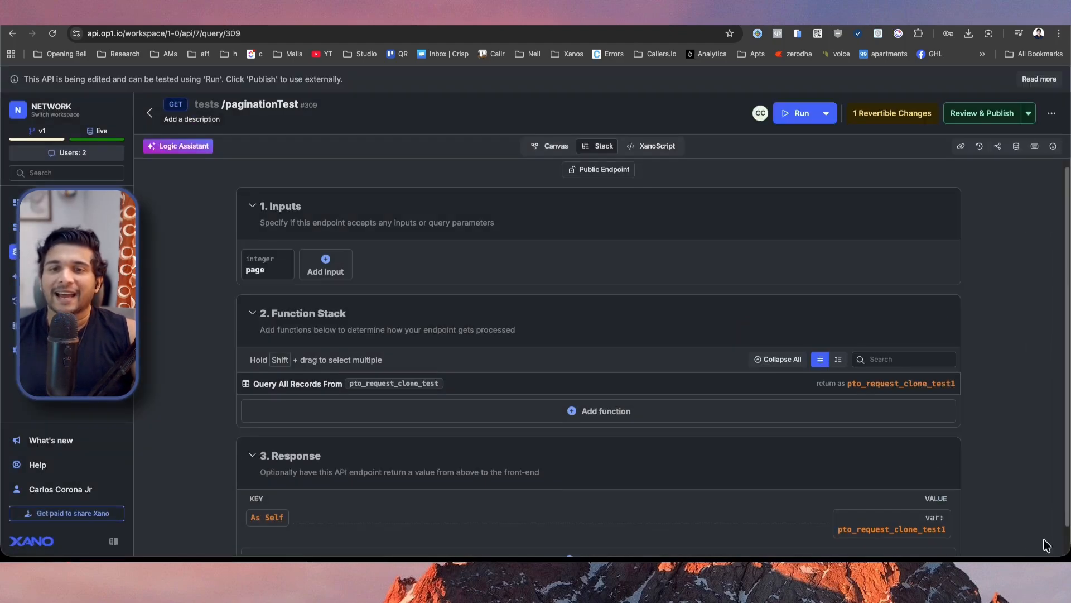
In the External settings of the Query All Records function, map the Page parameter to the page input.
{"action": "left_click", "coordinate": [628, 379]}
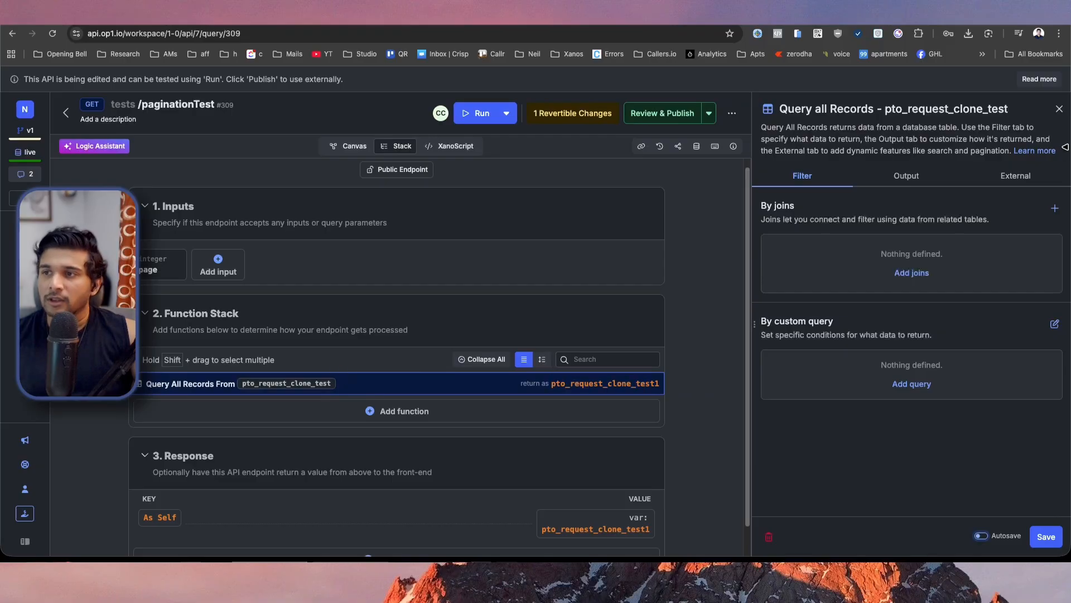
{"action": "left_click", "coordinate": [1013, 184]}
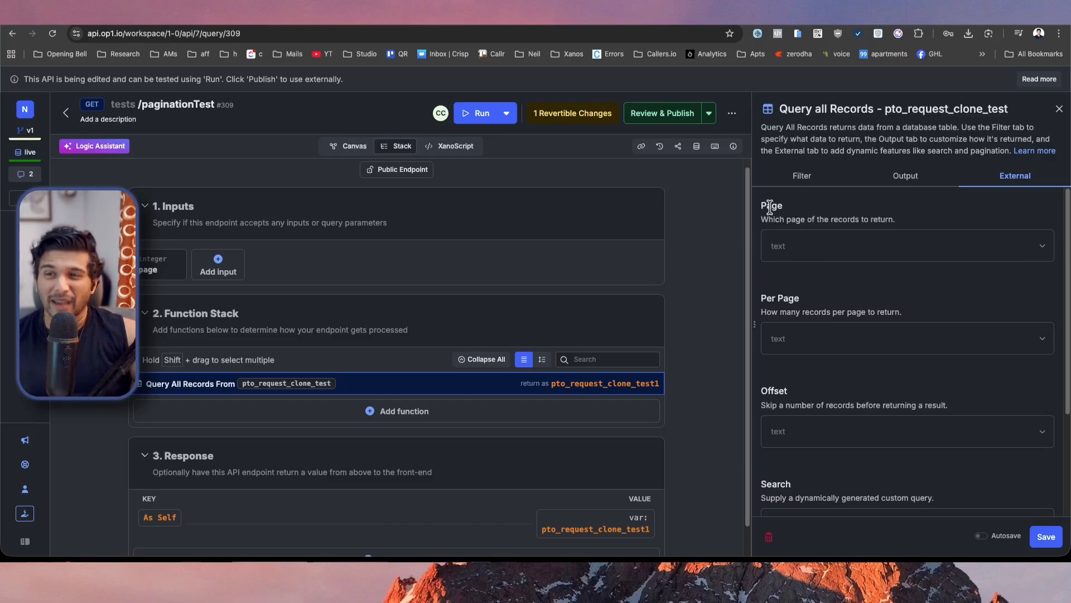
{"action": "left_click", "coordinate": [811, 244]}
{"action": "left_click", "coordinate": [829, 318]}
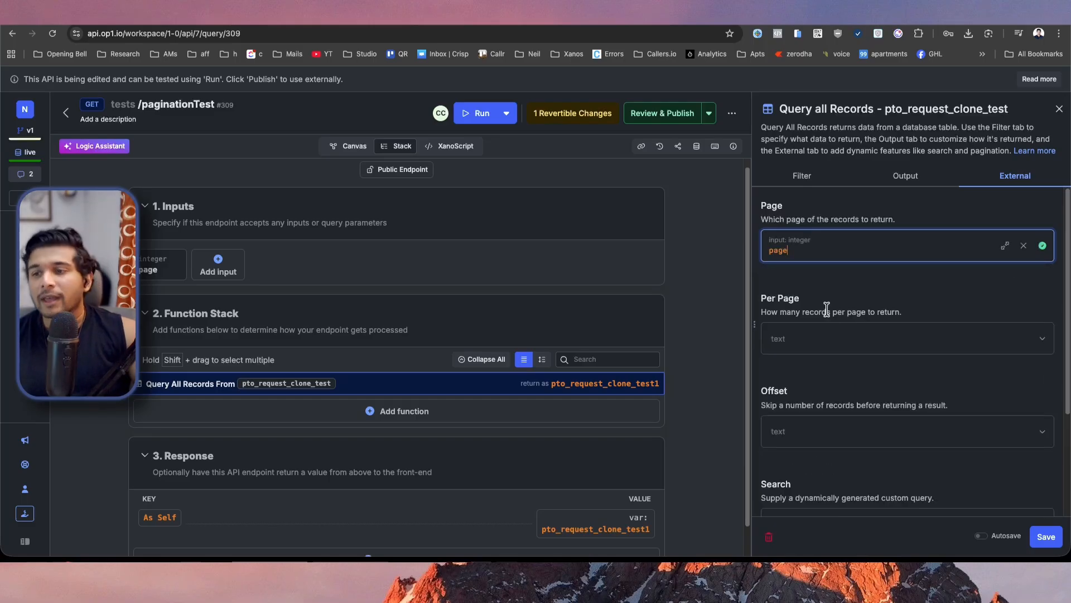
Set the query's Per Page value to 25, save it and publish the paginationTest endpoint.
{"action": "left_click", "coordinate": [826, 325]}
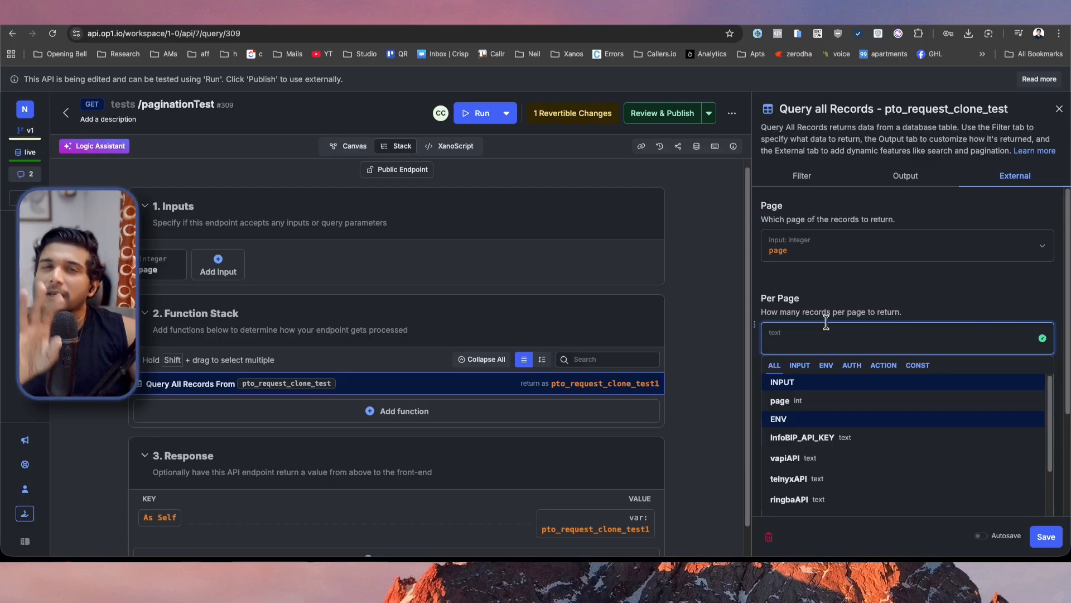
{"action": "type", "text": "25"}
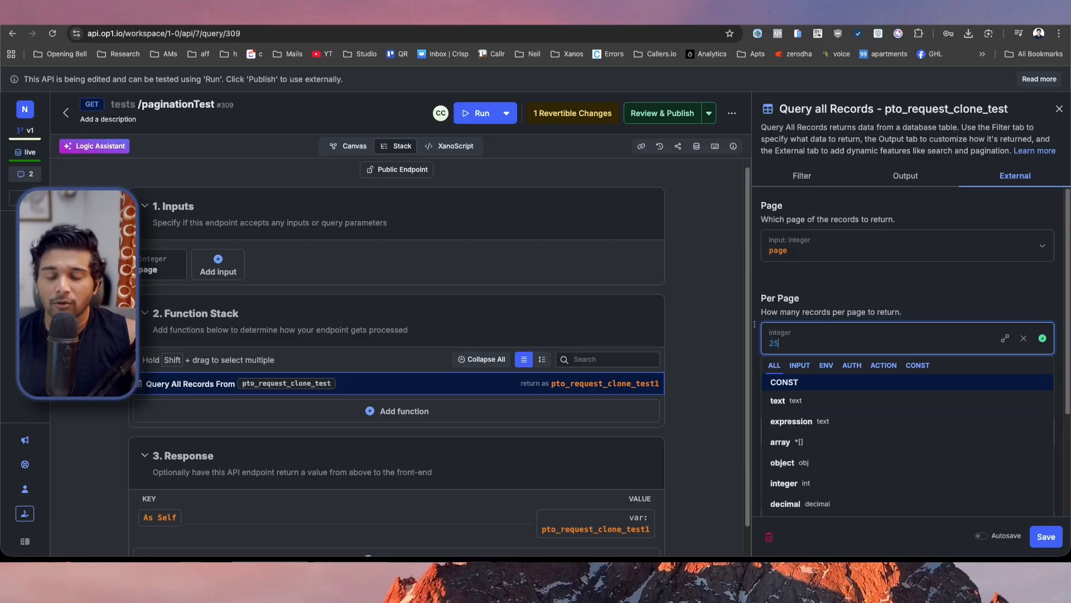
{"action": "left_click", "coordinate": [884, 285]}
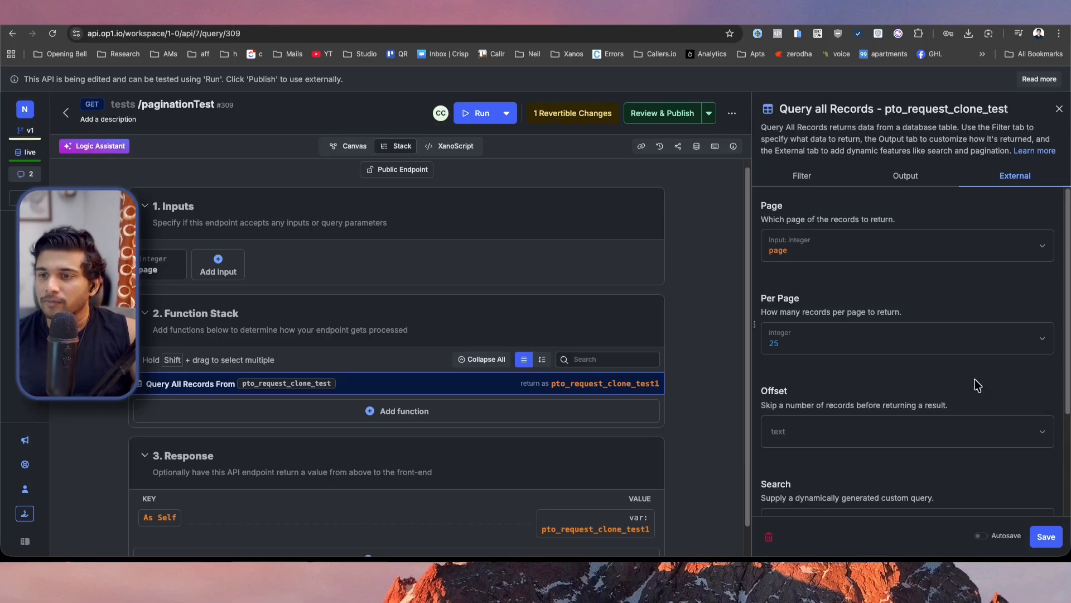
{"action": "scroll", "coordinate": [962, 478], "scroll_direction": "down", "scroll_amount": 3}
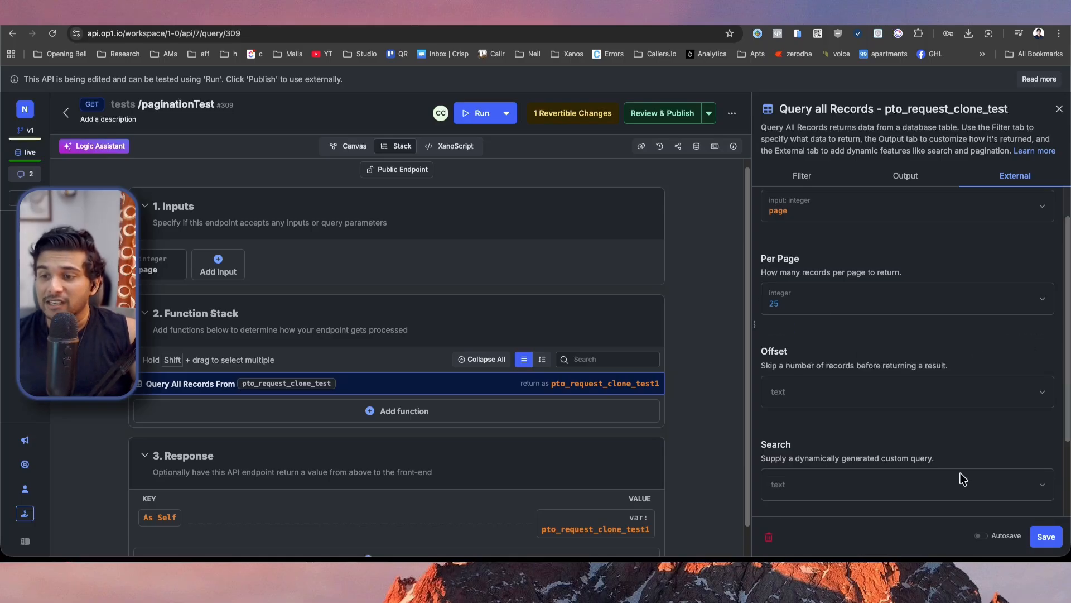
{"action": "left_click", "coordinate": [1042, 540]}
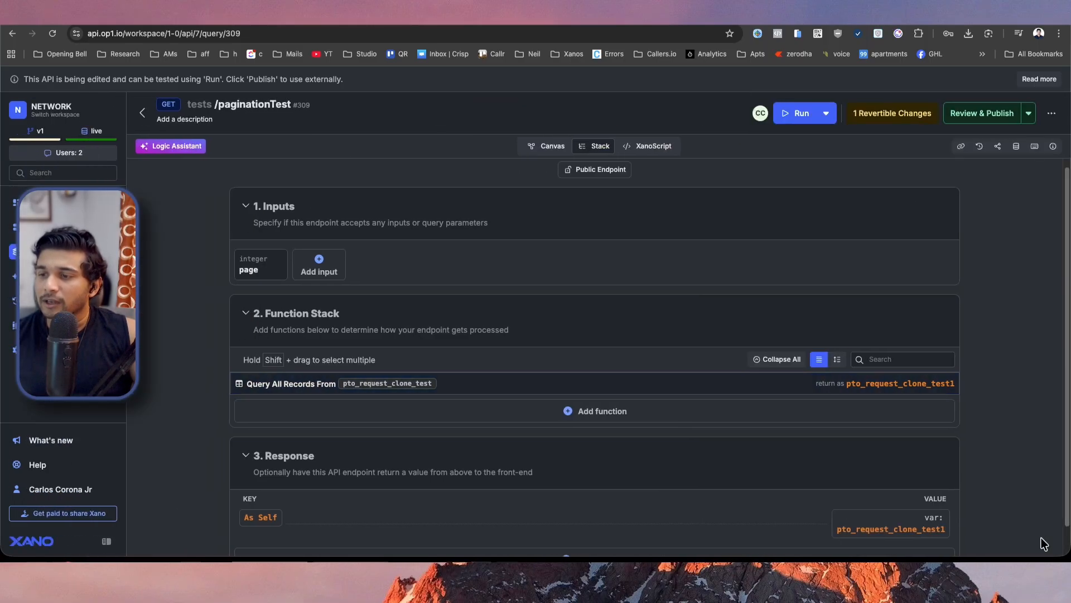
{"action": "left_click", "coordinate": [977, 116]}
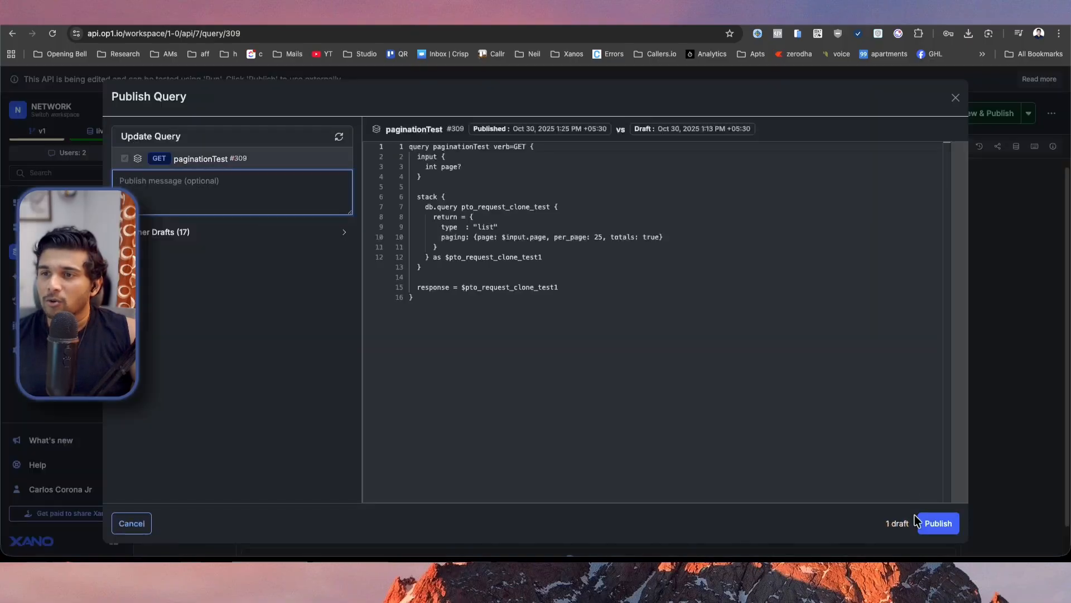
{"action": "left_click", "coordinate": [948, 524]}
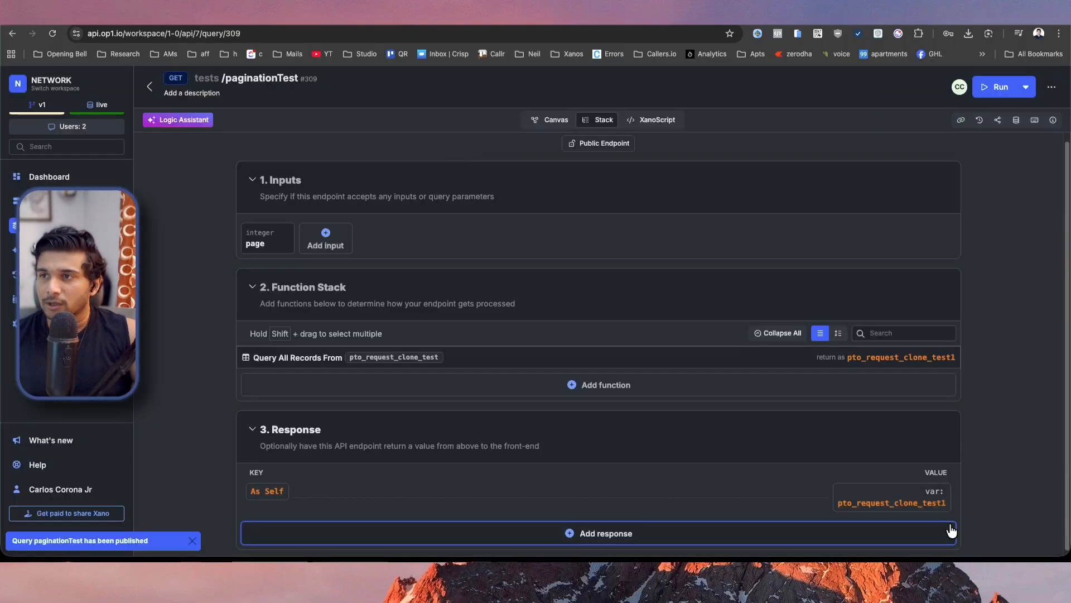
Open the endpoint's test run and set the default value of the page input to 1.
{"action": "left_click", "coordinate": [992, 90]}
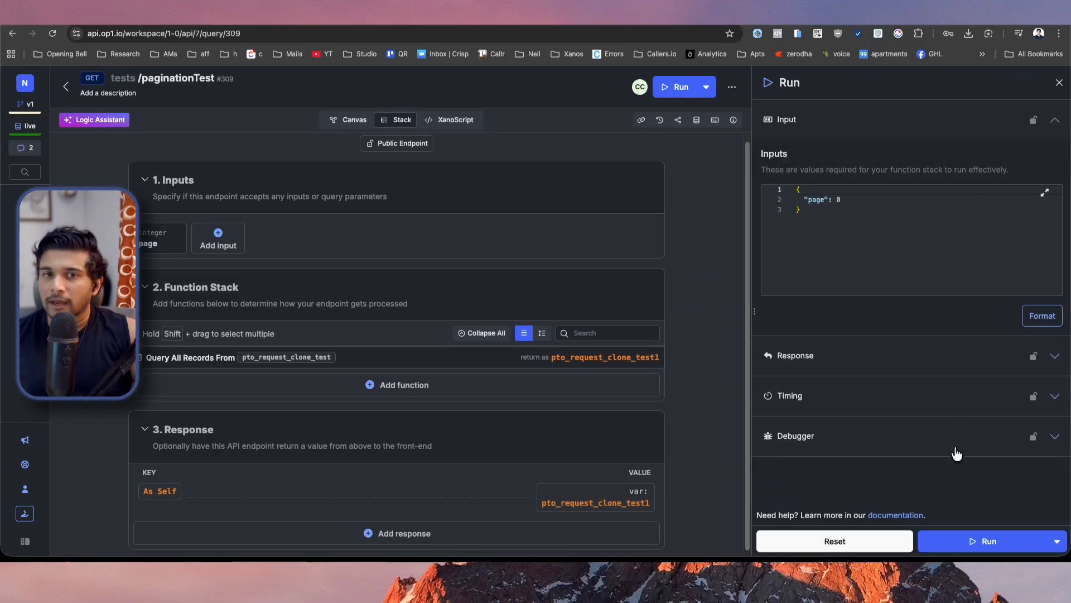
{"action": "left_click", "coordinate": [160, 245]}
{"action": "left_click", "coordinate": [475, 428]}
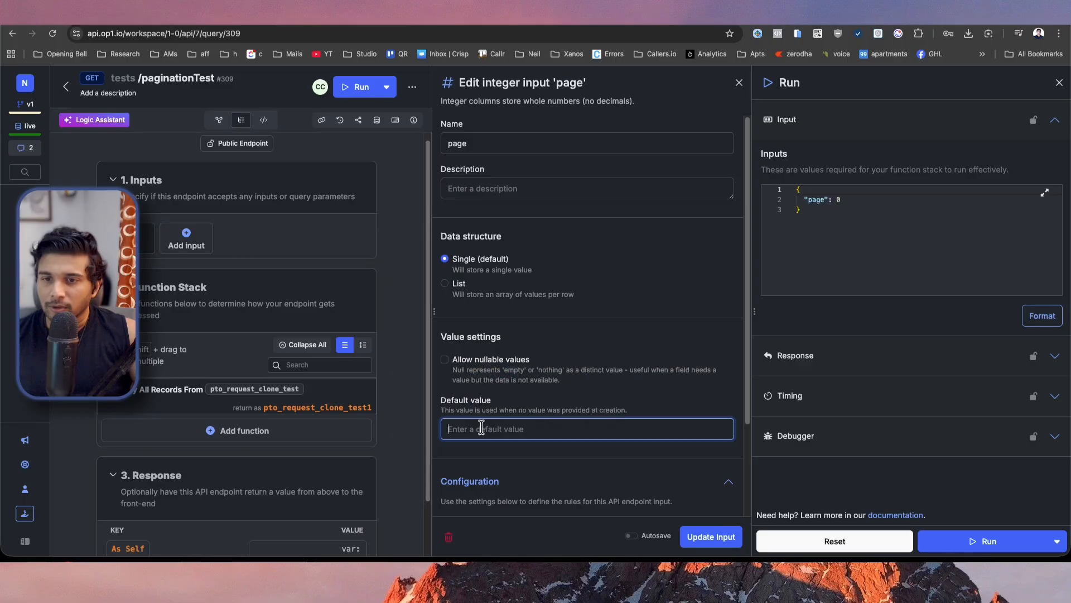
{"action": "type", "text": "1"}
{"action": "left_click", "coordinate": [695, 538]}
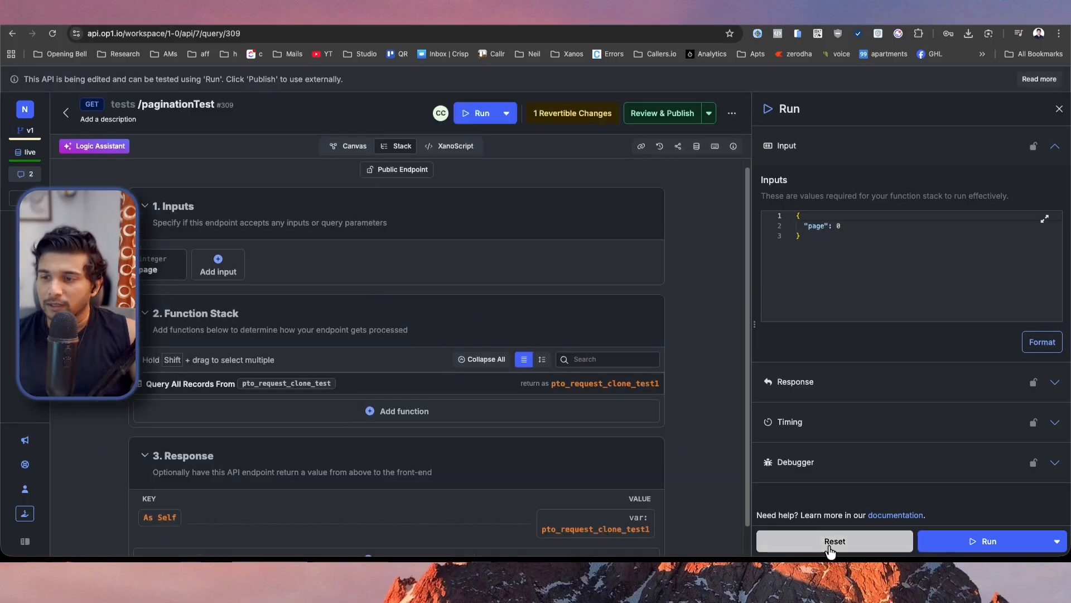
Run the endpoint and examine the response's paging metadata and its items array, expanding the remaining records.
{"action": "left_click", "coordinate": [986, 543]}
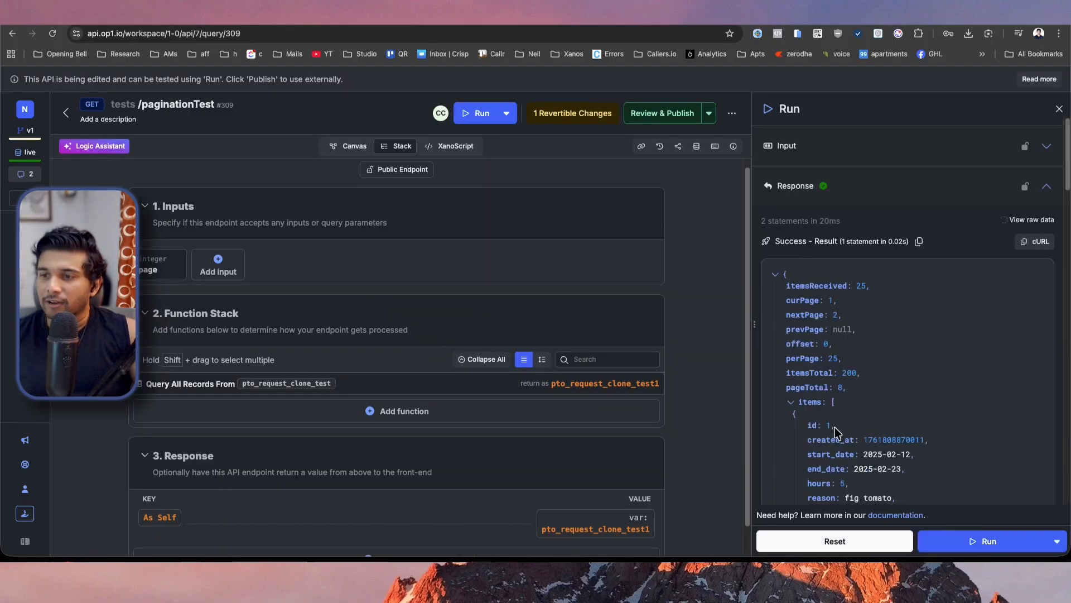
{"action": "scroll", "coordinate": [781, 335], "scroll_direction": "down", "scroll_amount": 2}
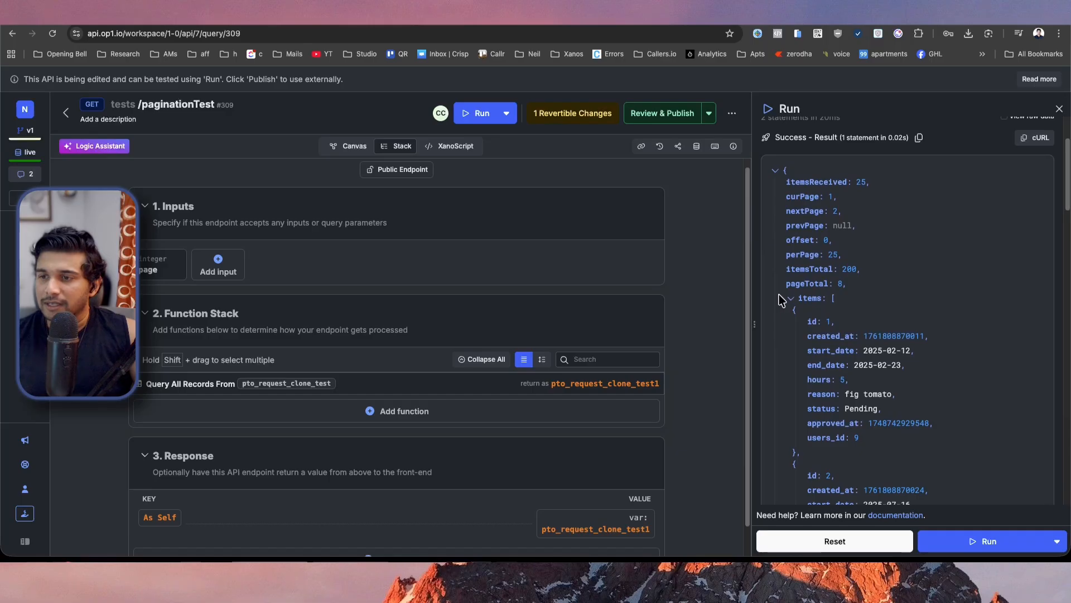
{"action": "scroll", "coordinate": [849, 394], "scroll_direction": "down", "scroll_amount": 1}
{"action": "scroll", "coordinate": [849, 394], "scroll_direction": "down", "scroll_amount": 3}
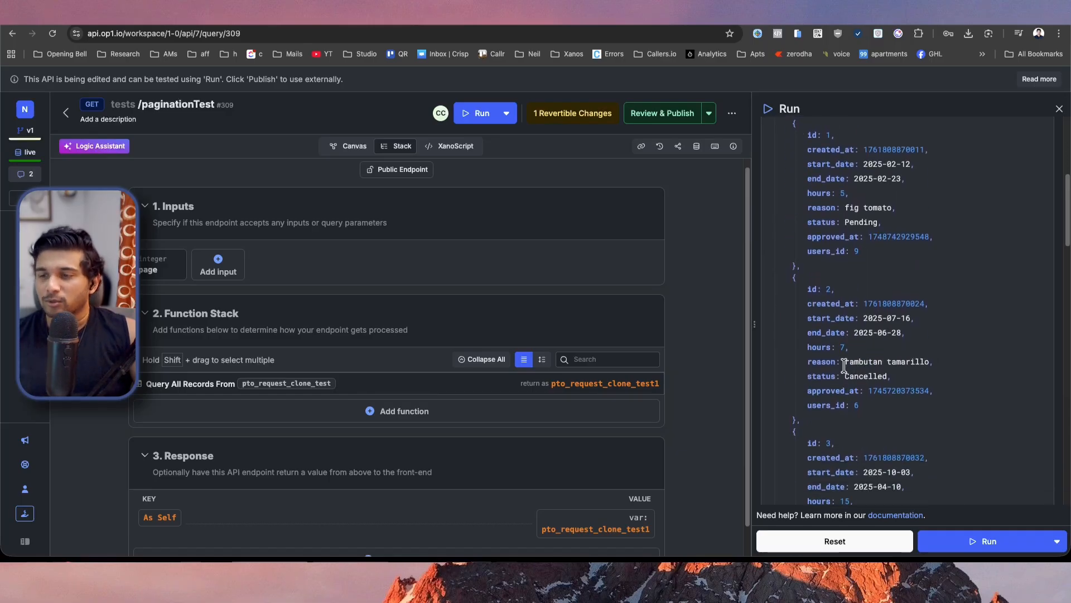
{"action": "scroll", "coordinate": [844, 366], "scroll_direction": "down", "scroll_amount": 2}
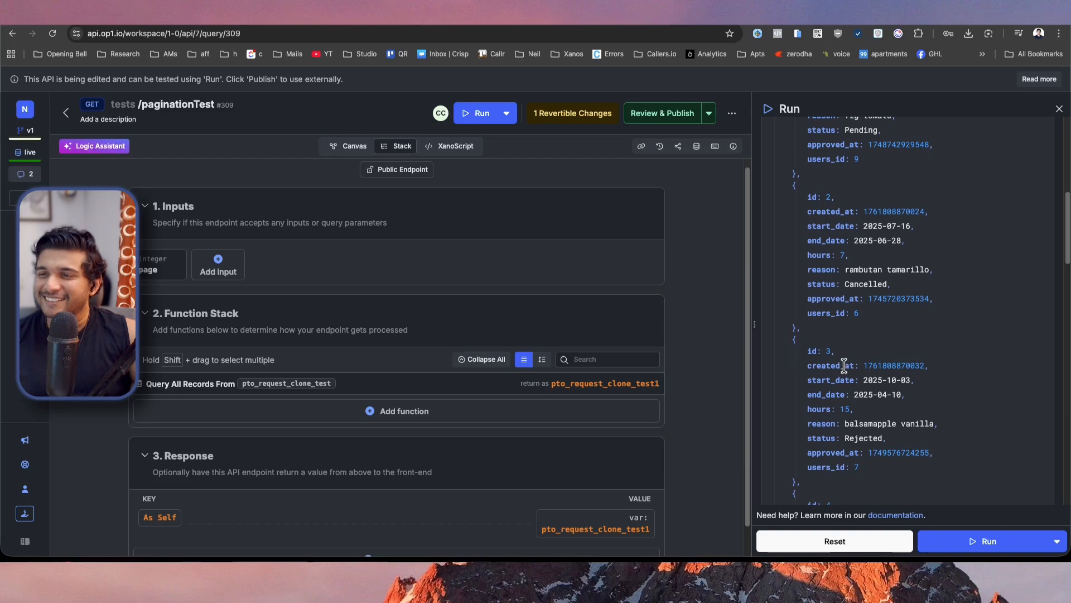
{"action": "scroll", "coordinate": [845, 365], "scroll_direction": "down", "scroll_amount": 5}
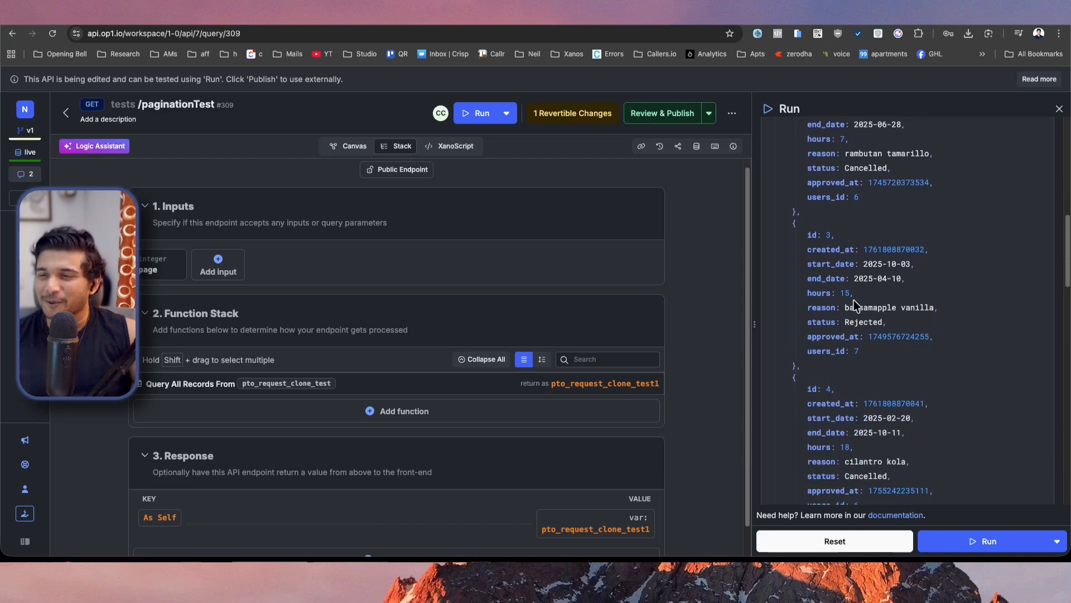
{"action": "scroll", "coordinate": [853, 304], "scroll_direction": "down", "scroll_amount": 10}
{"action": "scroll", "coordinate": [854, 304], "scroll_direction": "down", "scroll_amount": 6}
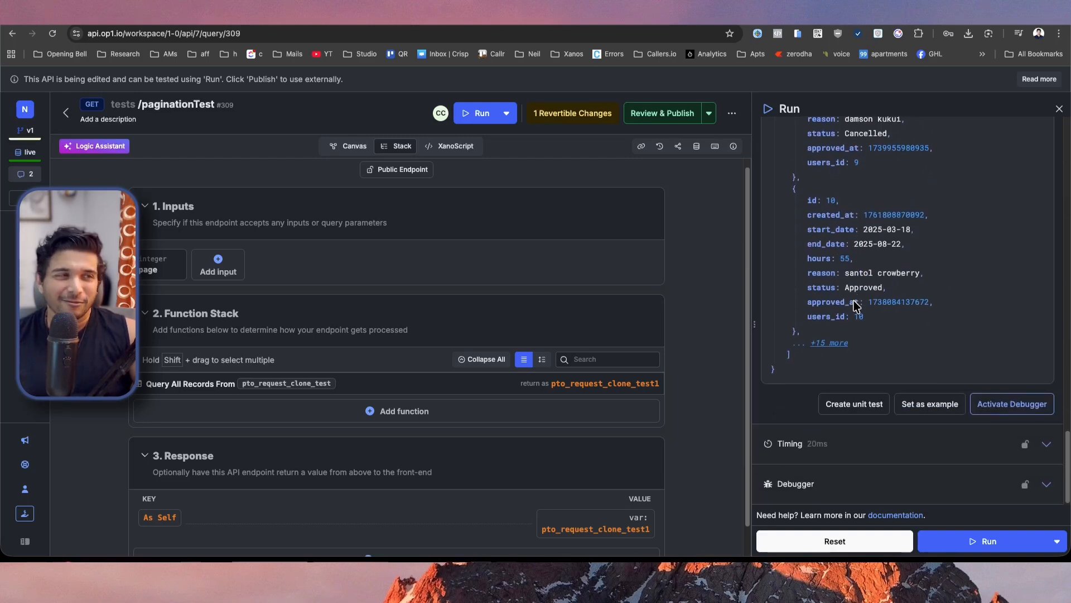
{"action": "left_click", "coordinate": [833, 343]}
{"action": "scroll", "coordinate": [835, 349], "scroll_direction": "down", "scroll_amount": 9}
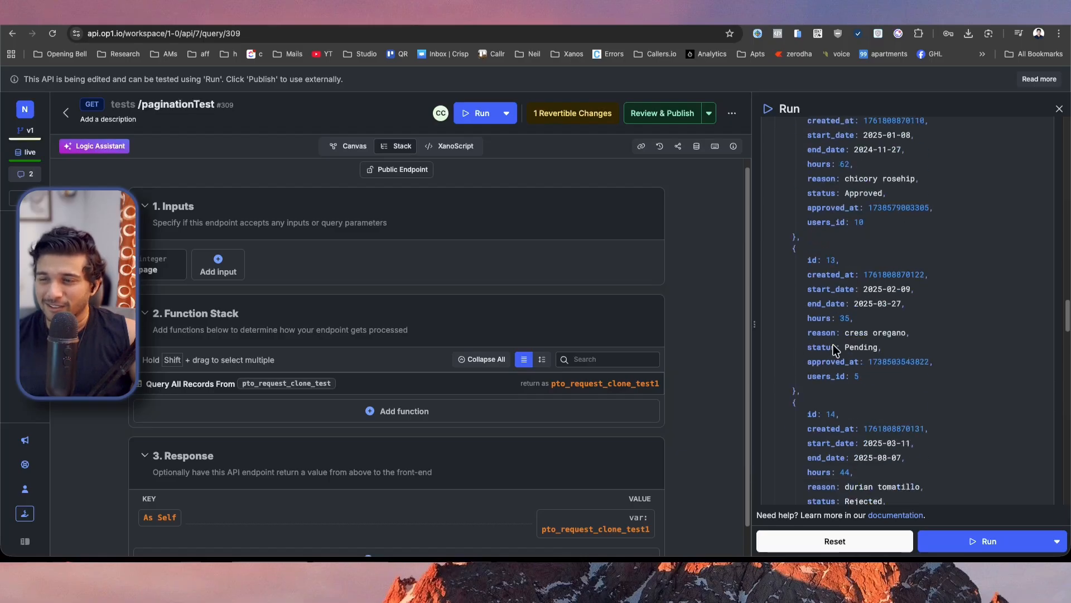
{"action": "scroll", "coordinate": [836, 350], "scroll_direction": "down", "scroll_amount": 10}
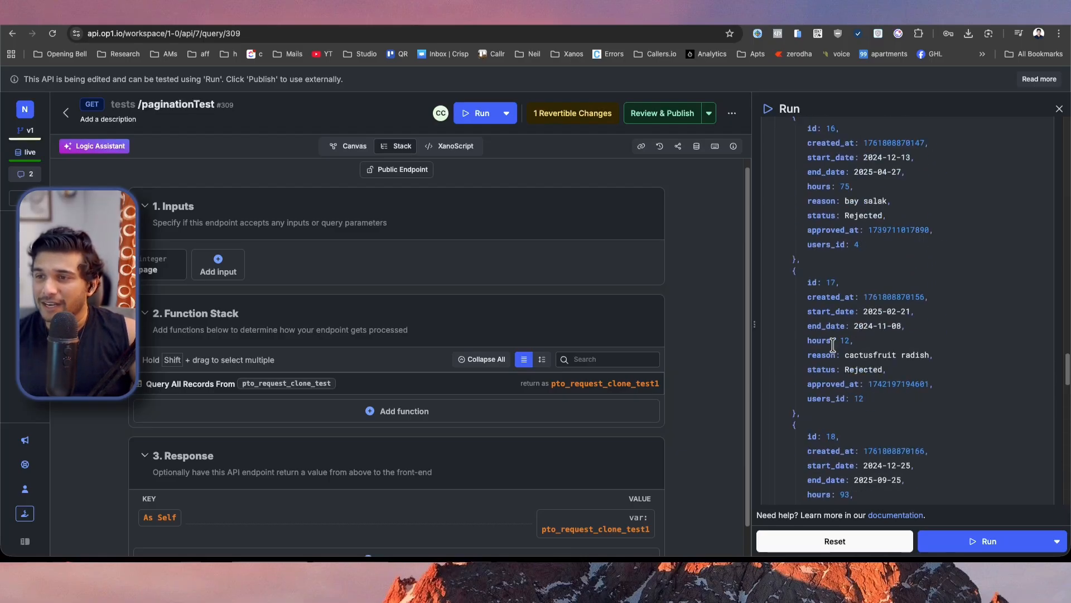
{"action": "scroll", "coordinate": [834, 344], "scroll_direction": "up", "scroll_amount": 15}
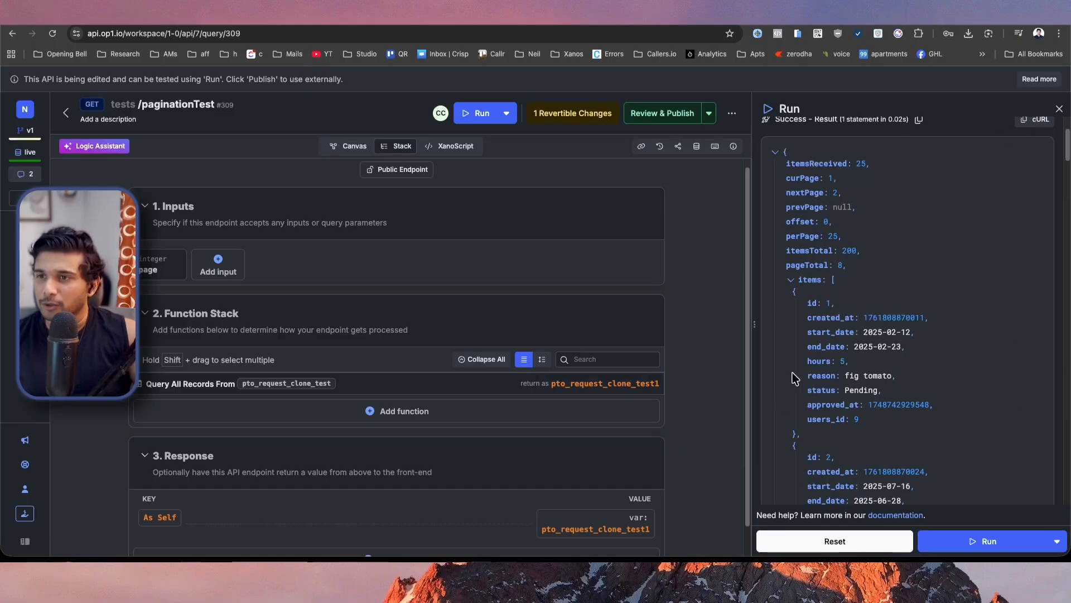
{"action": "scroll", "coordinate": [797, 378], "scroll_direction": "up", "scroll_amount": 10}
Rerun the endpoint with page set to 2 and examine the current page value and the items array in the response.
{"action": "left_click", "coordinate": [815, 146]}
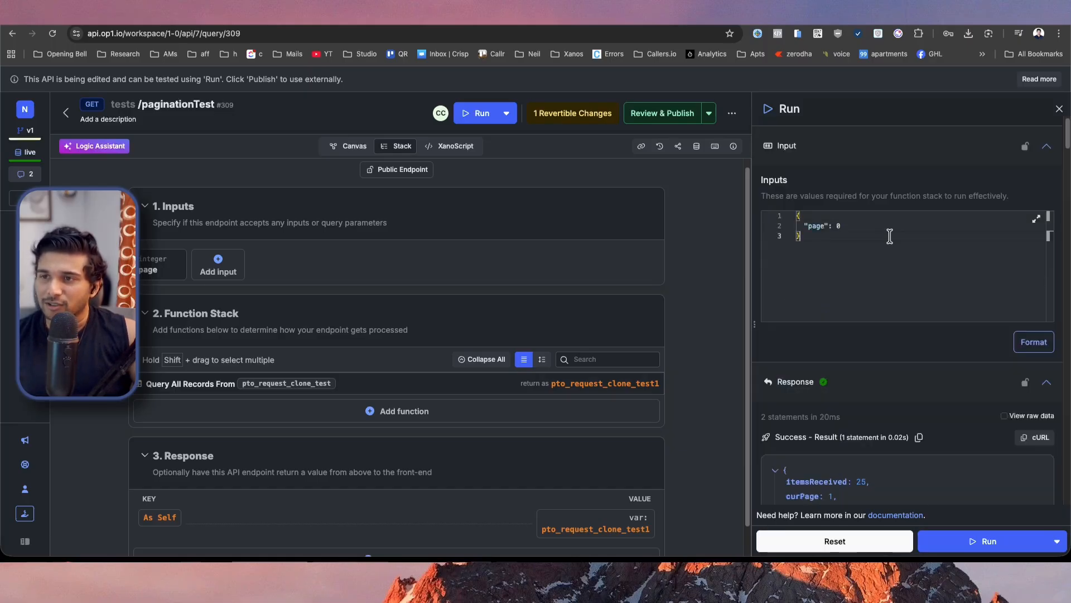
{"action": "left_click", "coordinate": [876, 225]}
{"action": "key", "text": "BackSpace"}
{"action": "type", "text": "2"}
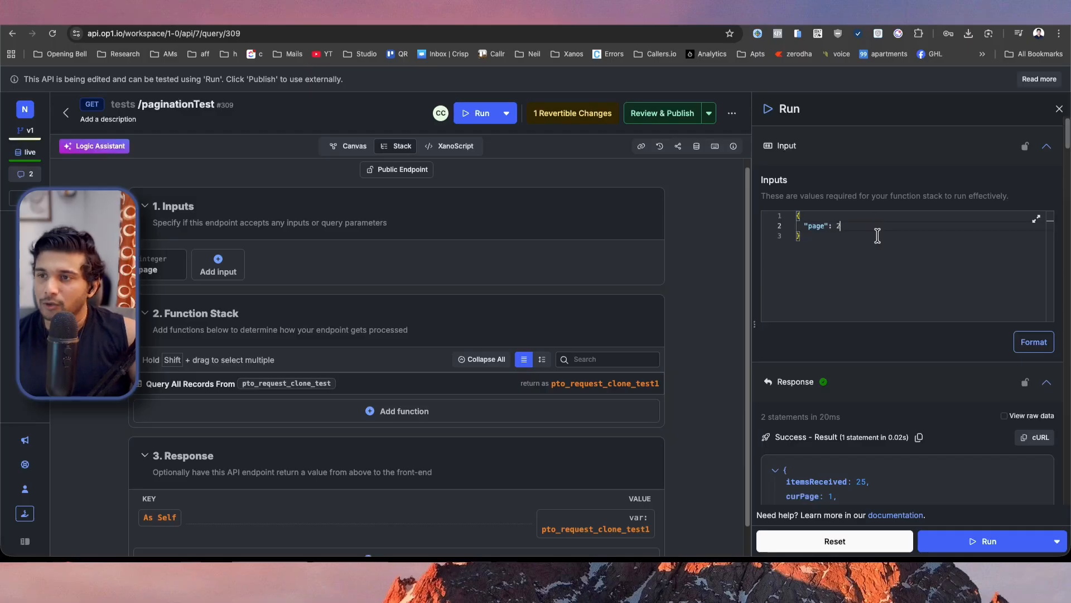
{"action": "left_click", "coordinate": [953, 542]}
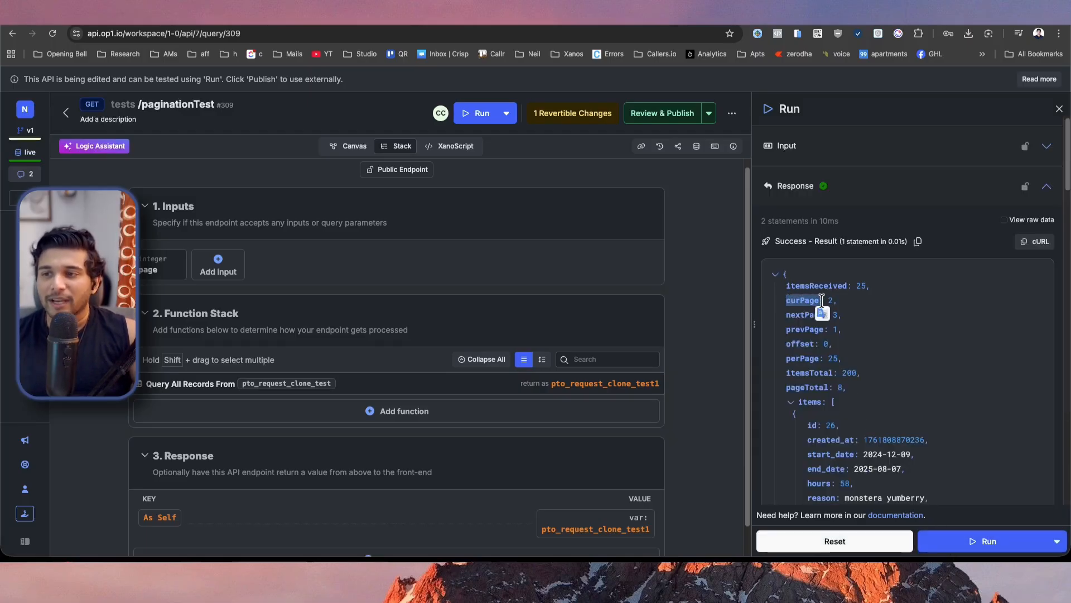
{"action": "left_click_drag", "start_coordinate": [828, 300], "coordinate": [839, 304]}
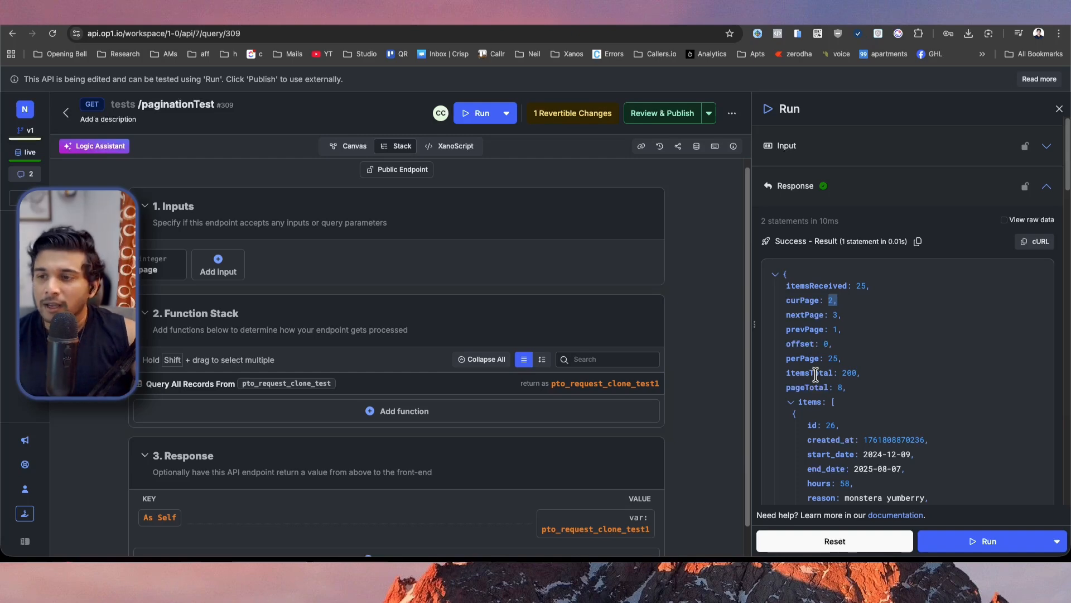
{"action": "left_click", "coordinate": [792, 408]}
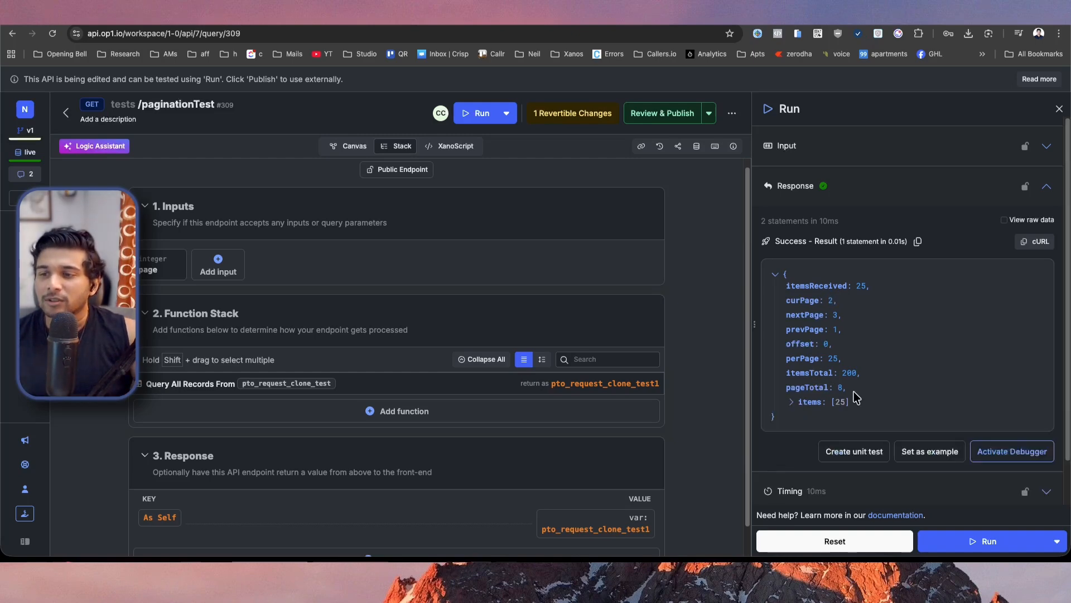
{"action": "left_click", "coordinate": [794, 407]}
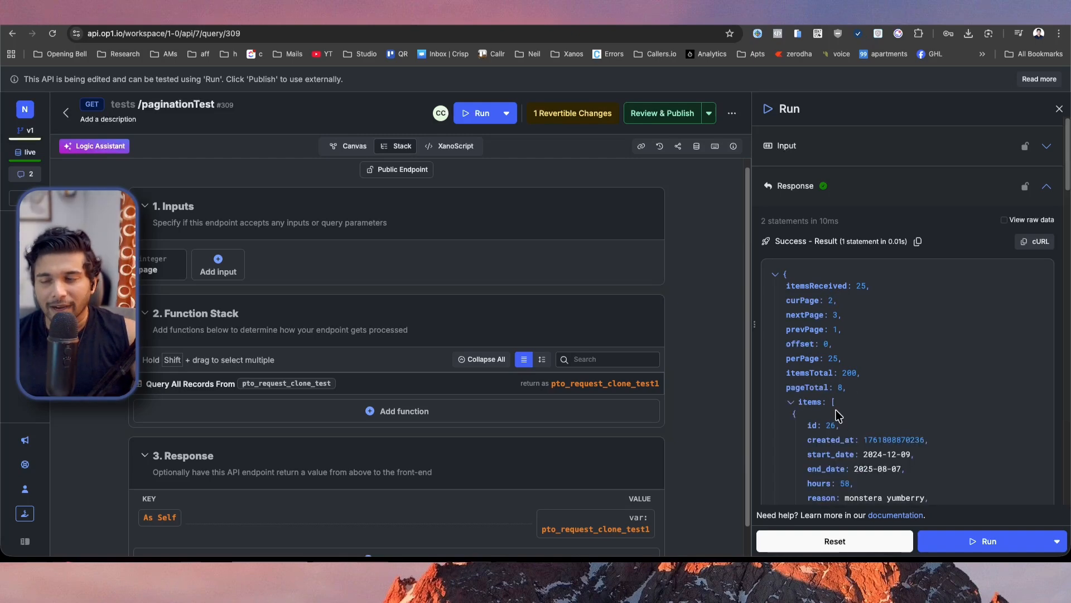
{"action": "scroll", "coordinate": [870, 427], "scroll_direction": "down", "scroll_amount": 3}
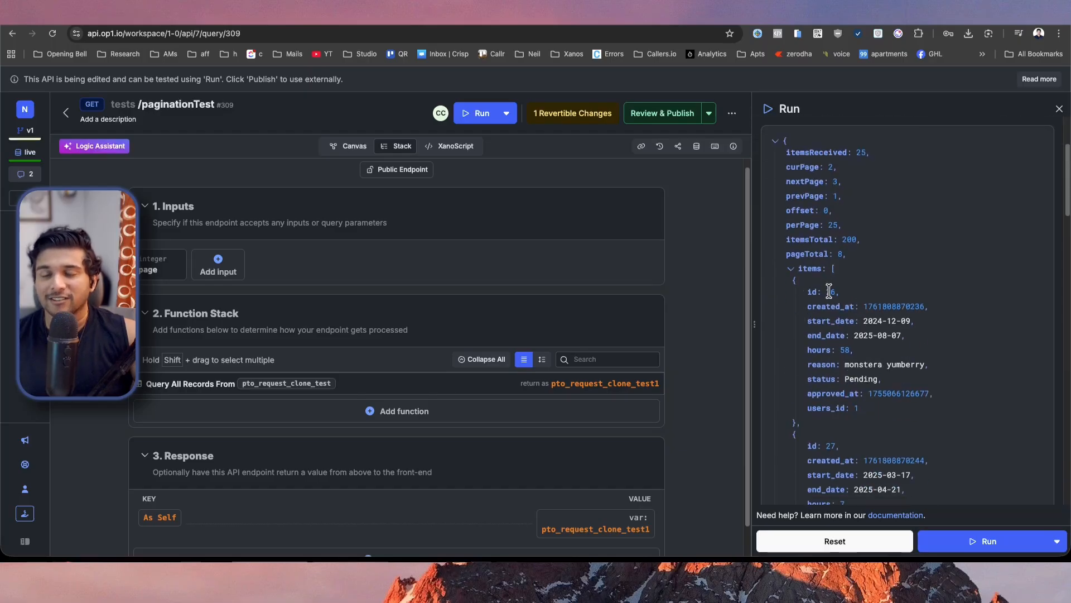
{"action": "scroll", "coordinate": [854, 346], "scroll_direction": "up", "scroll_amount": 3}
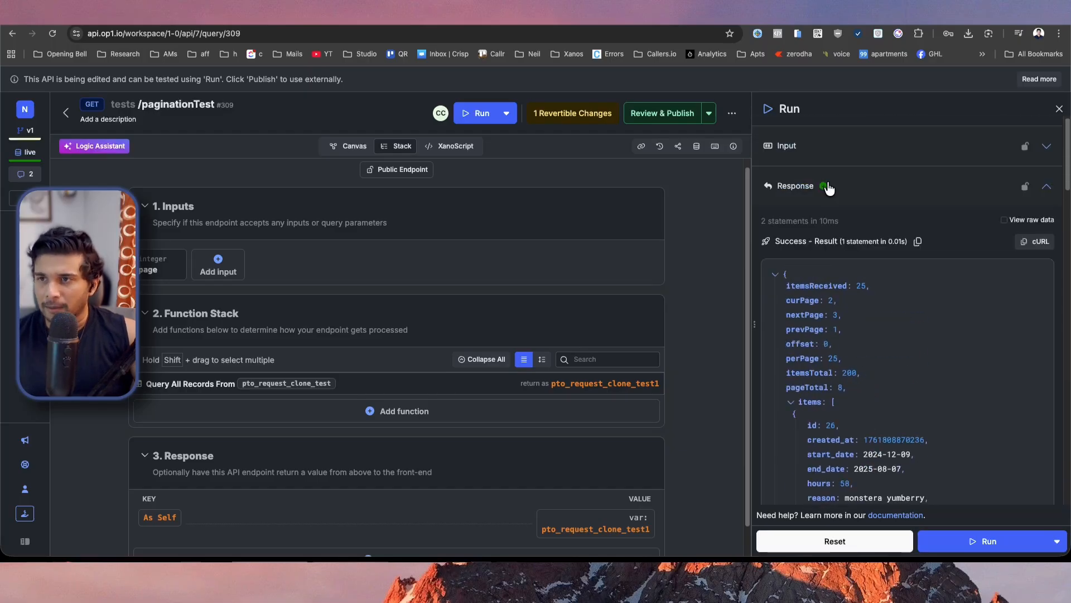
Reset the endpoint's test inputs to their default values.
{"action": "left_click", "coordinate": [831, 157]}
{"action": "left_click", "coordinate": [877, 542]}
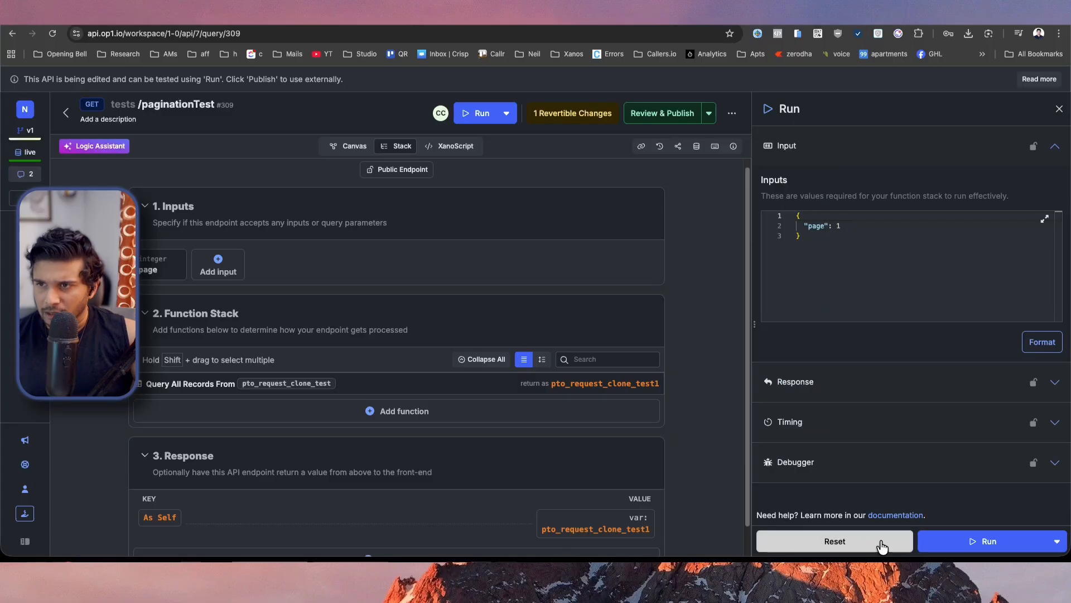
Run the endpoint with the default page value and examine the paging metadata and the returned items.
{"action": "left_click", "coordinate": [977, 541]}
{"action": "scroll", "coordinate": [830, 422], "scroll_direction": "down", "scroll_amount": 6}
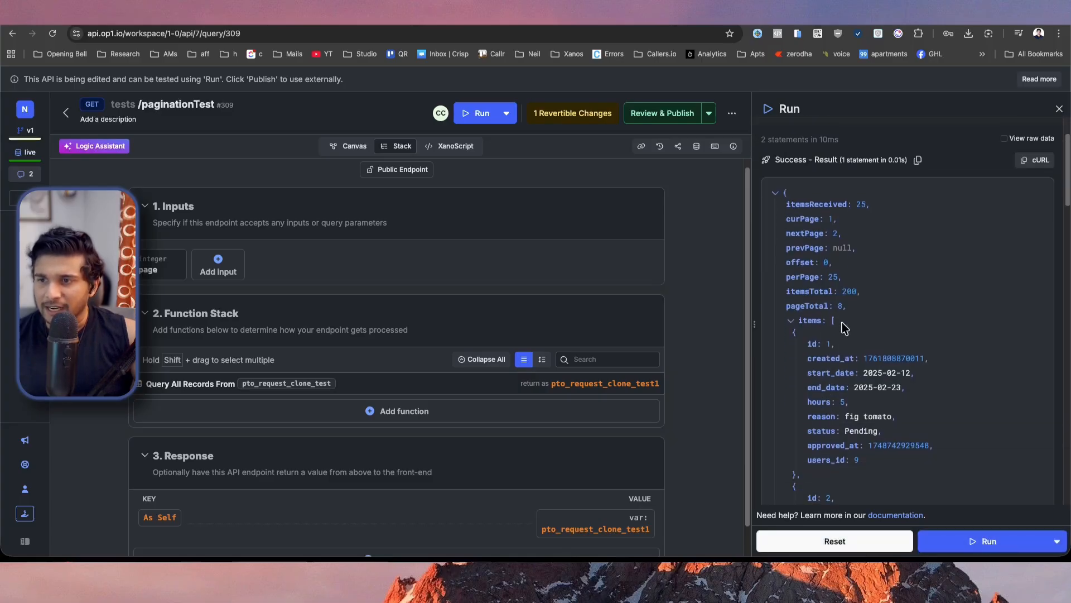
{"action": "scroll", "coordinate": [831, 355], "scroll_direction": "down", "scroll_amount": 2}
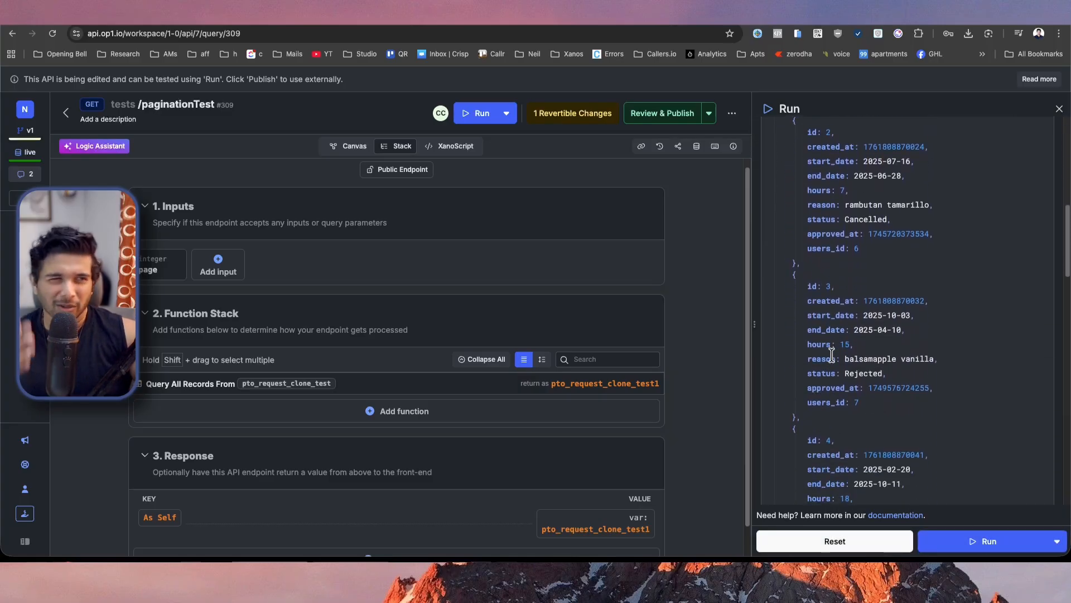
{"action": "scroll", "coordinate": [832, 355], "scroll_direction": "down", "scroll_amount": 20}
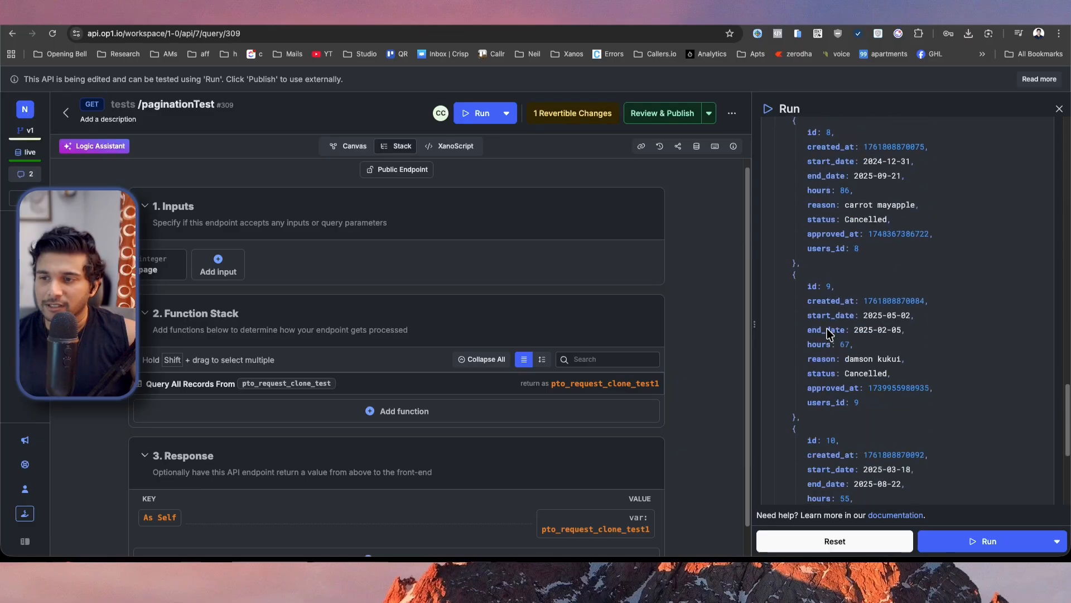
{"action": "scroll", "coordinate": [827, 342], "scroll_direction": "up", "scroll_amount": 20}
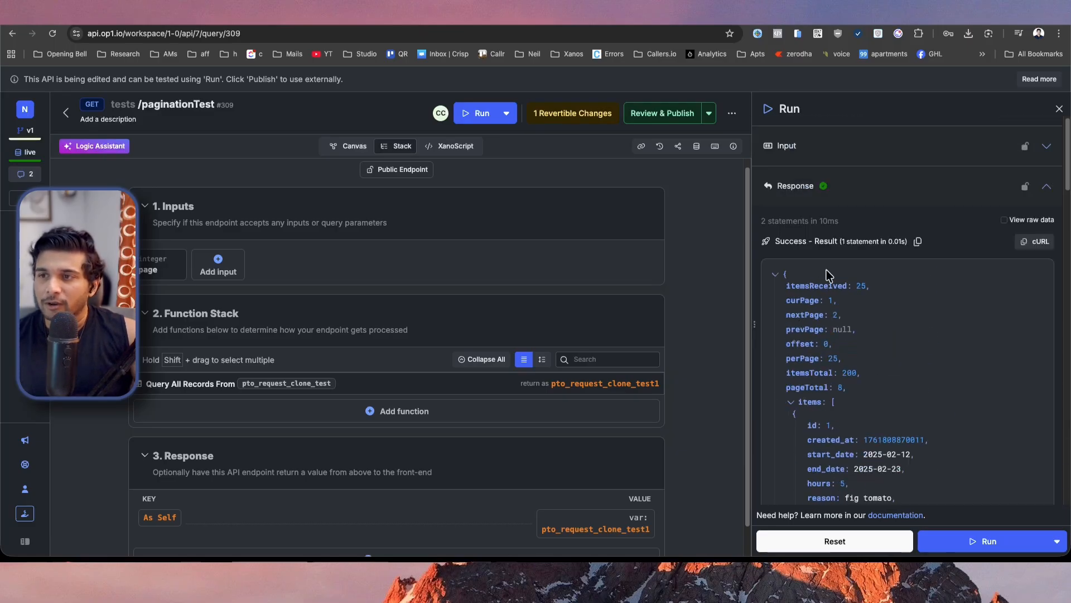
Set the page input to 2 in the endpoint's test inputs and run the endpoint again.
{"action": "left_click", "coordinate": [824, 166]}
{"action": "left_click", "coordinate": [881, 230]}
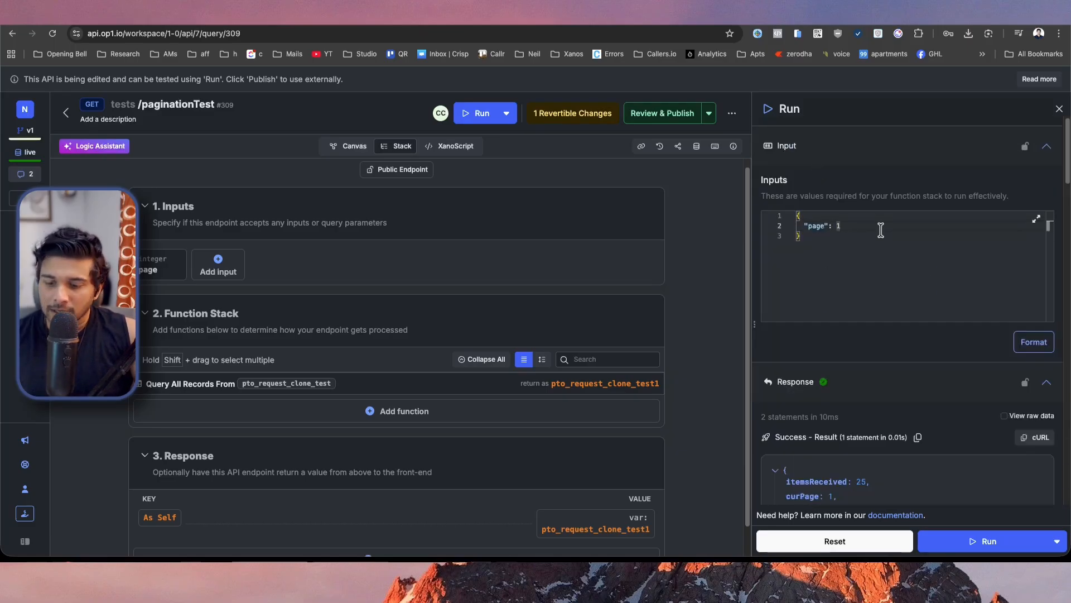
{"action": "key", "text": "BackSpace"}
{"action": "type", "text": "2"}
{"action": "left_click", "coordinate": [985, 541]}
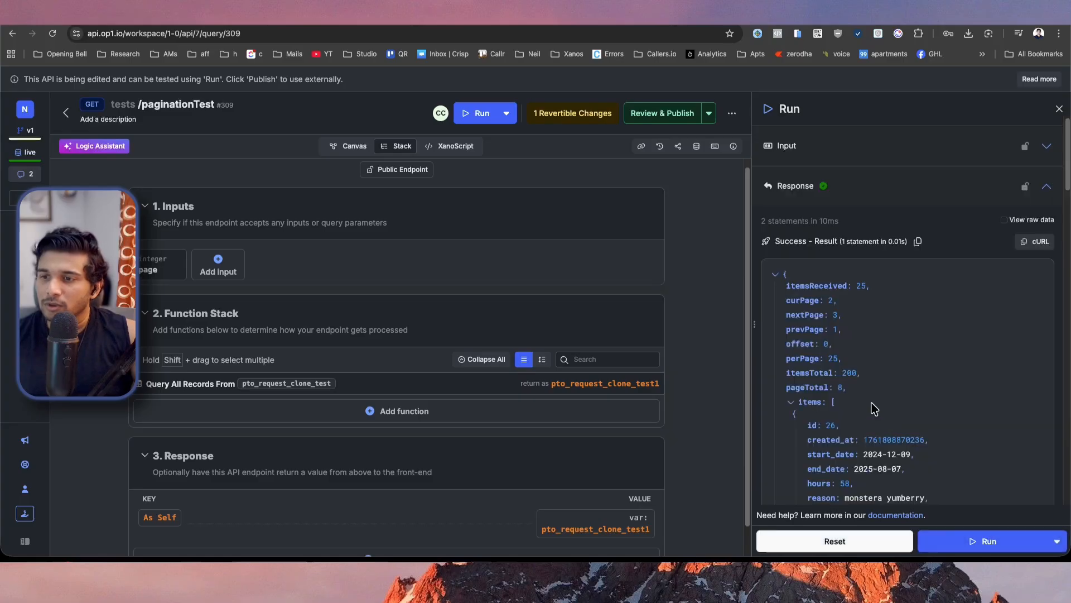
Expand the remaining records of the second page's response and examine the record ids through to the last item.
{"action": "scroll", "coordinate": [874, 410], "scroll_direction": "down", "scroll_amount": 20}
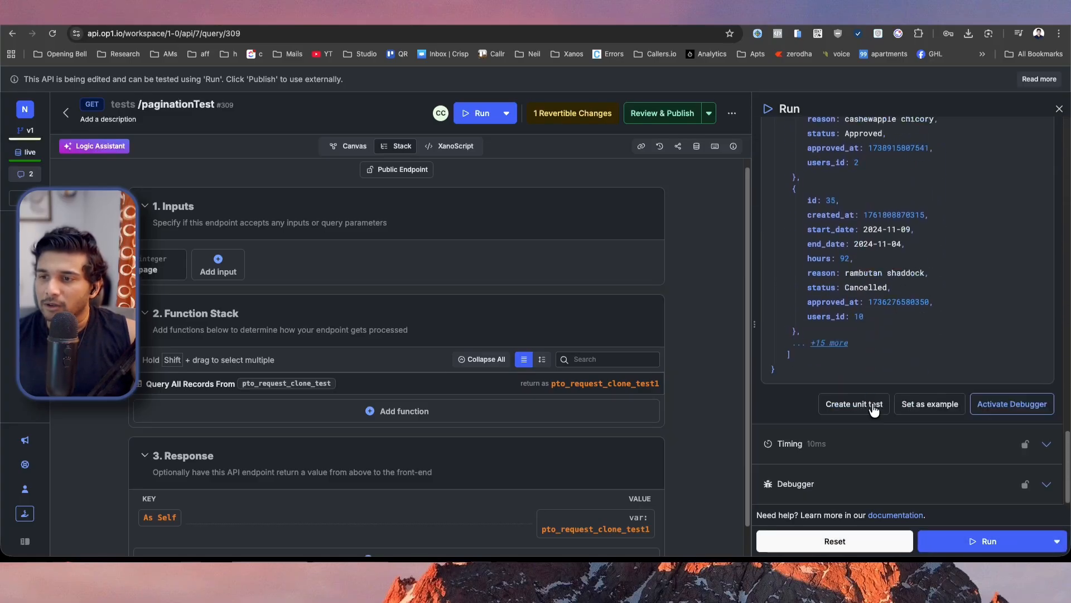
{"action": "scroll", "coordinate": [874, 408], "scroll_direction": "up", "scroll_amount": 20}
{"action": "scroll", "coordinate": [871, 410], "scroll_direction": "down", "scroll_amount": 1}
{"action": "scroll", "coordinate": [842, 423], "scroll_direction": "down", "scroll_amount": 15}
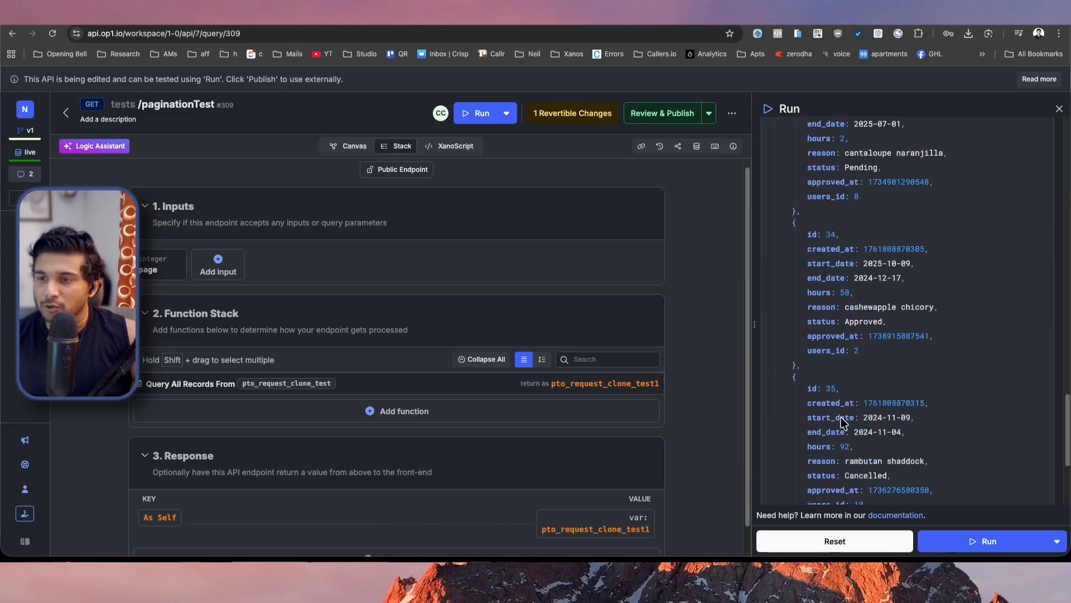
{"action": "scroll", "coordinate": [842, 423], "scroll_direction": "down", "scroll_amount": 10}
{"action": "scroll", "coordinate": [817, 342], "scroll_direction": "up", "scroll_amount": 3}
{"action": "scroll", "coordinate": [820, 344], "scroll_direction": "down", "scroll_amount": 3}
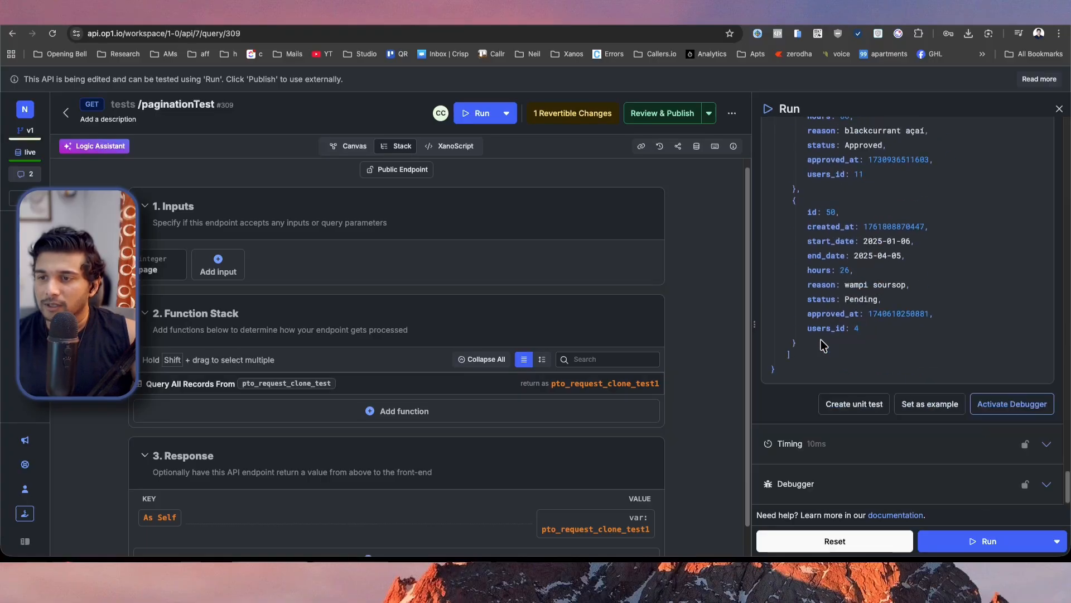
{"action": "double_click", "coordinate": [832, 212]}
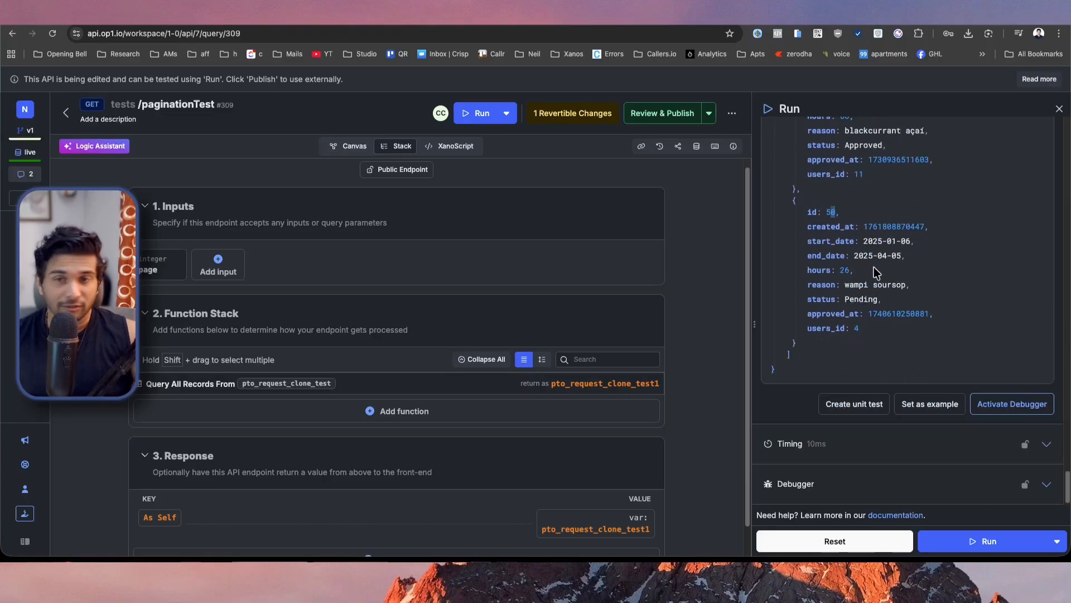
{"action": "scroll", "coordinate": [871, 276], "scroll_direction": "up", "scroll_amount": 15}
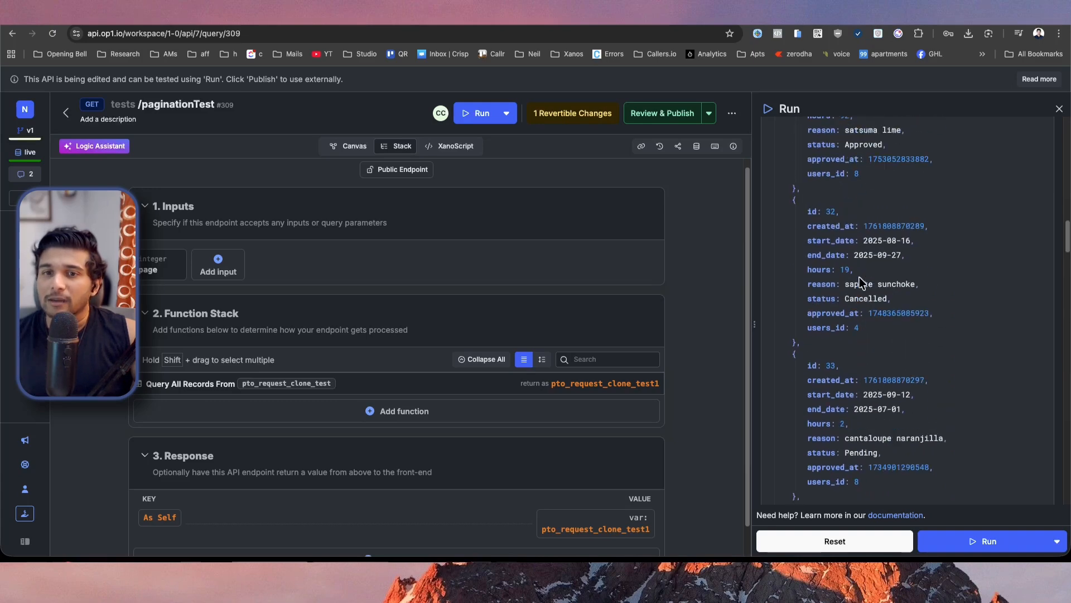
{"action": "scroll", "coordinate": [862, 282], "scroll_direction": "up", "scroll_amount": 5}
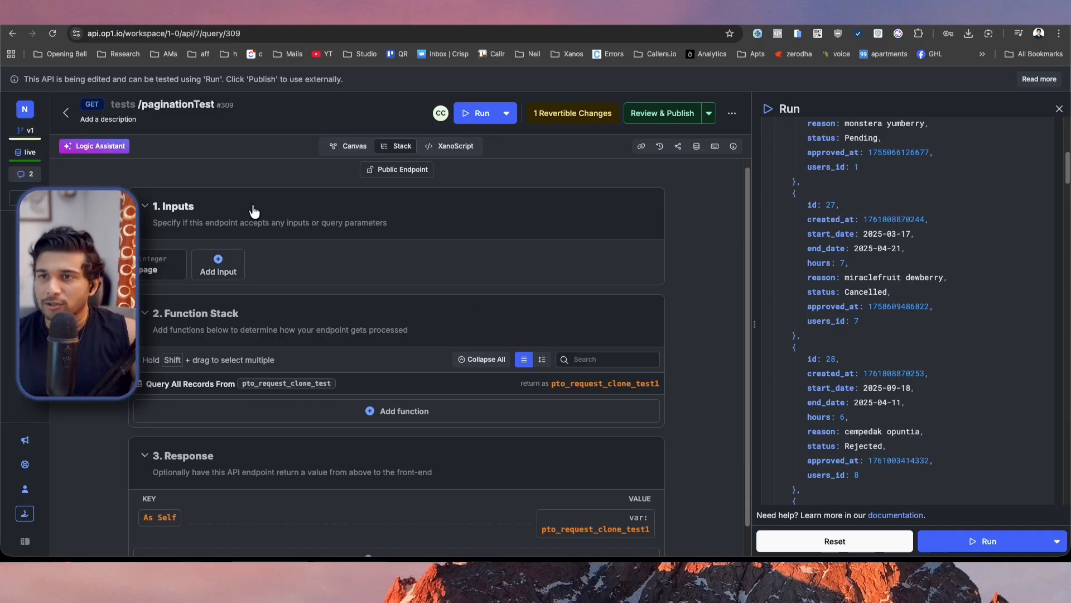
Review and publish the draft changes of the paginationTest endpoint.
{"action": "left_click", "coordinate": [663, 113]}
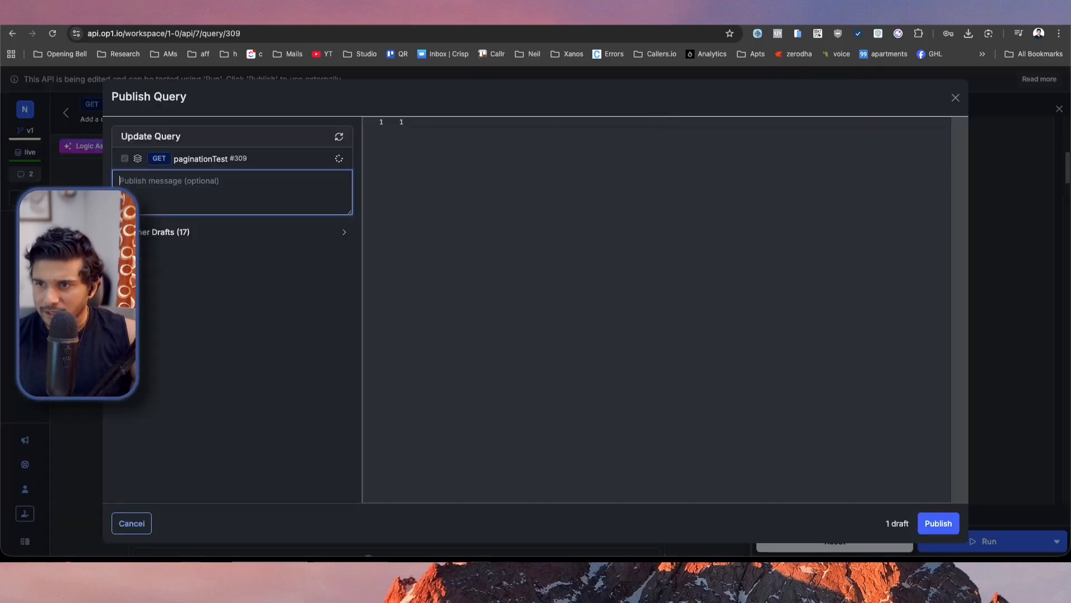
{"action": "left_click", "coordinate": [943, 523]}
{"action": "scroll", "coordinate": [1013, 328], "scroll_direction": "up", "scroll_amount": 8}
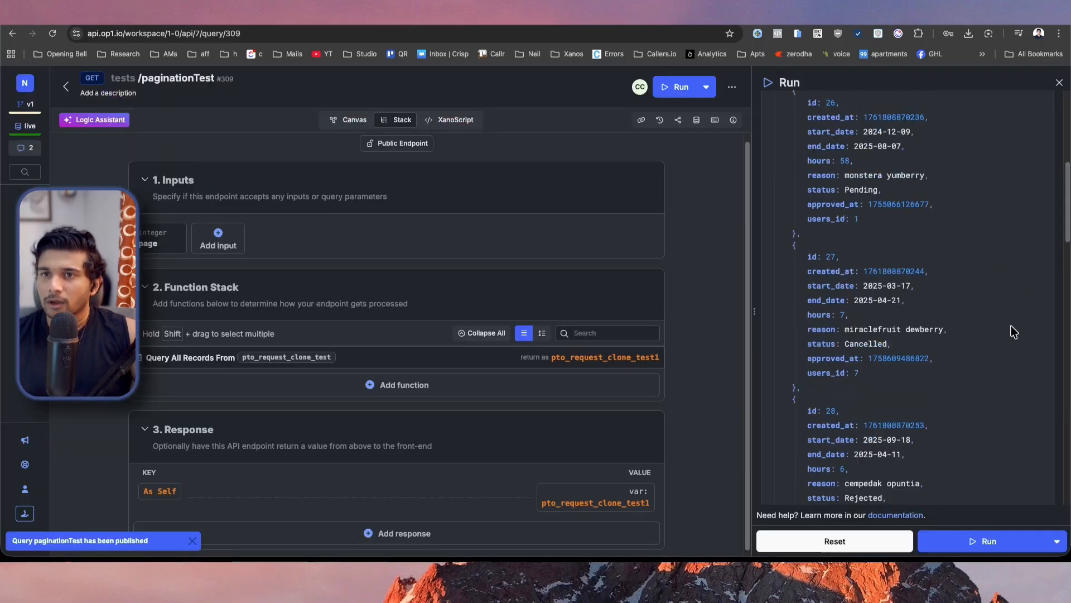
Switch to the WeWeb editor and open the configuration of the test collection.
{"action": "left_click", "coordinate": [535, 17]}
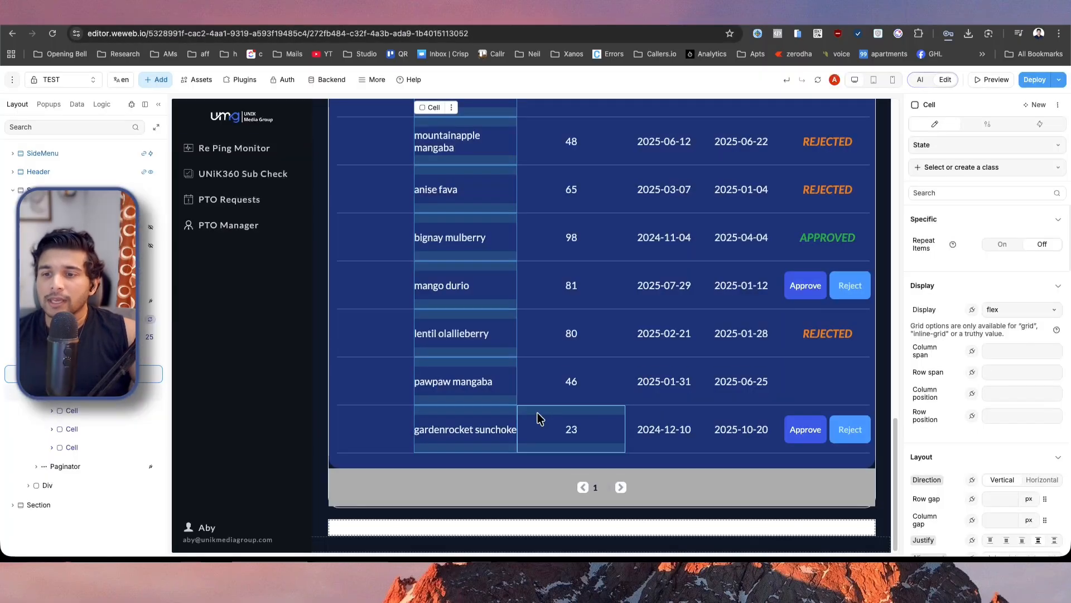
{"action": "scroll", "coordinate": [541, 417], "scroll_direction": "up", "scroll_amount": 10}
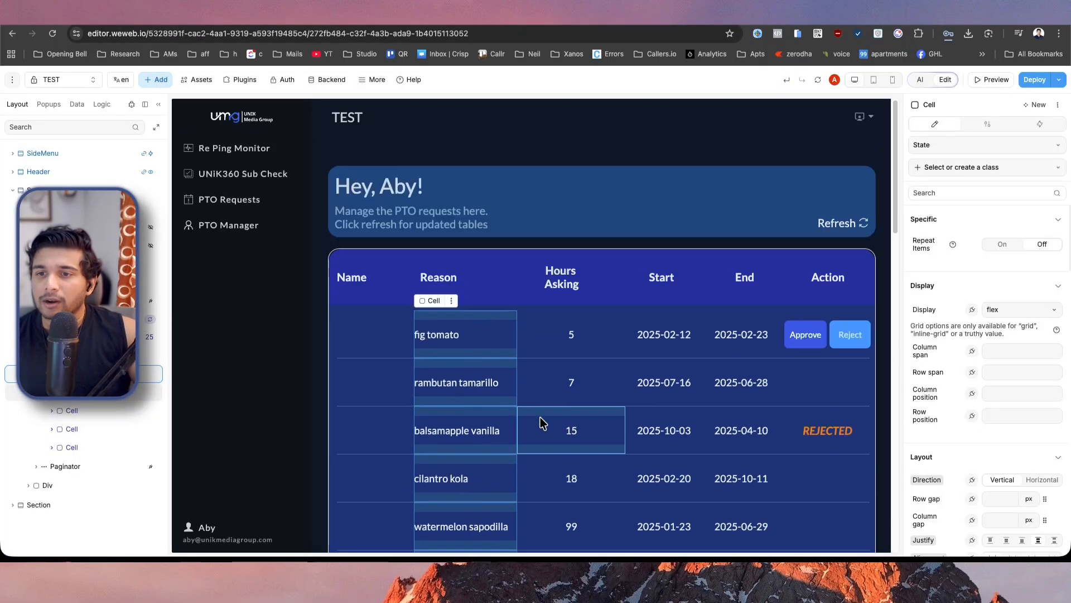
{"action": "left_click", "coordinate": [75, 105]}
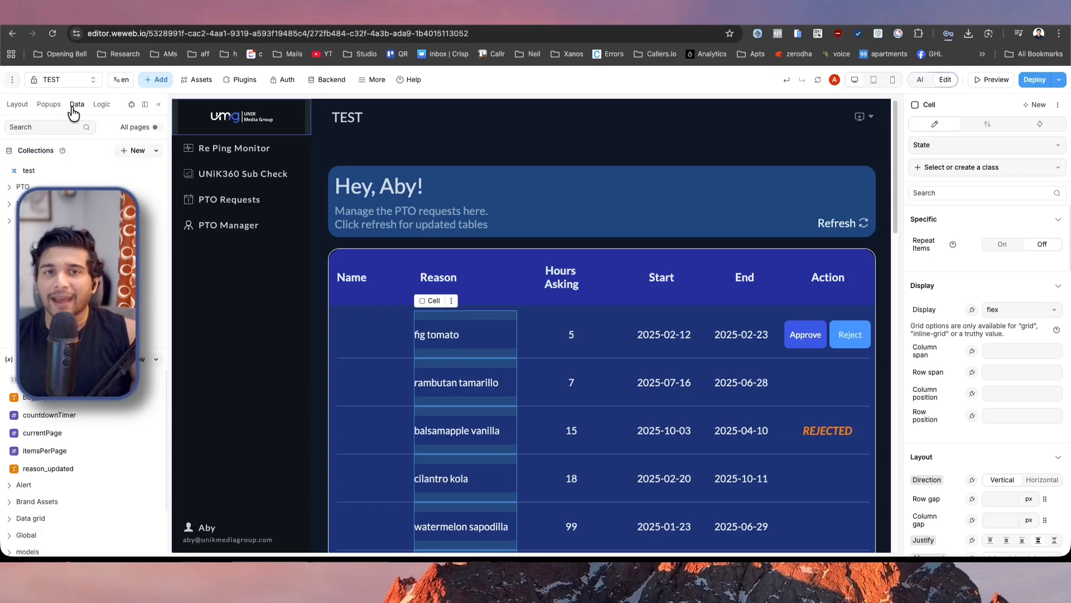
{"action": "left_click", "coordinate": [46, 178]}
{"action": "left_click", "coordinate": [284, 212]}
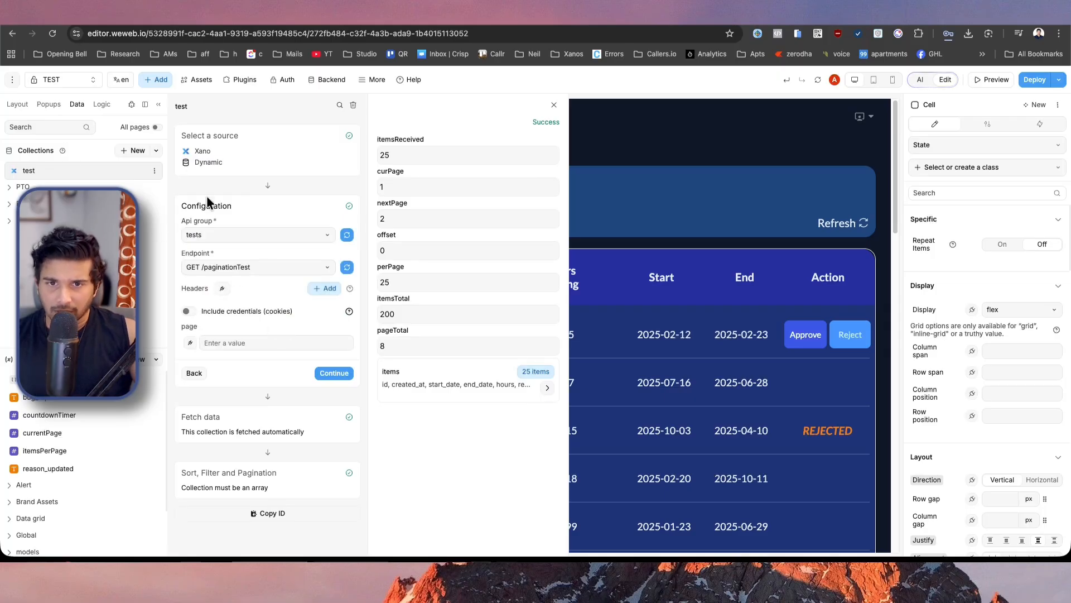
Set the test collection's page parameter to 1 and continue to its fetched data.
{"action": "left_click_drag", "start_coordinate": [180, 326], "coordinate": [207, 332]}
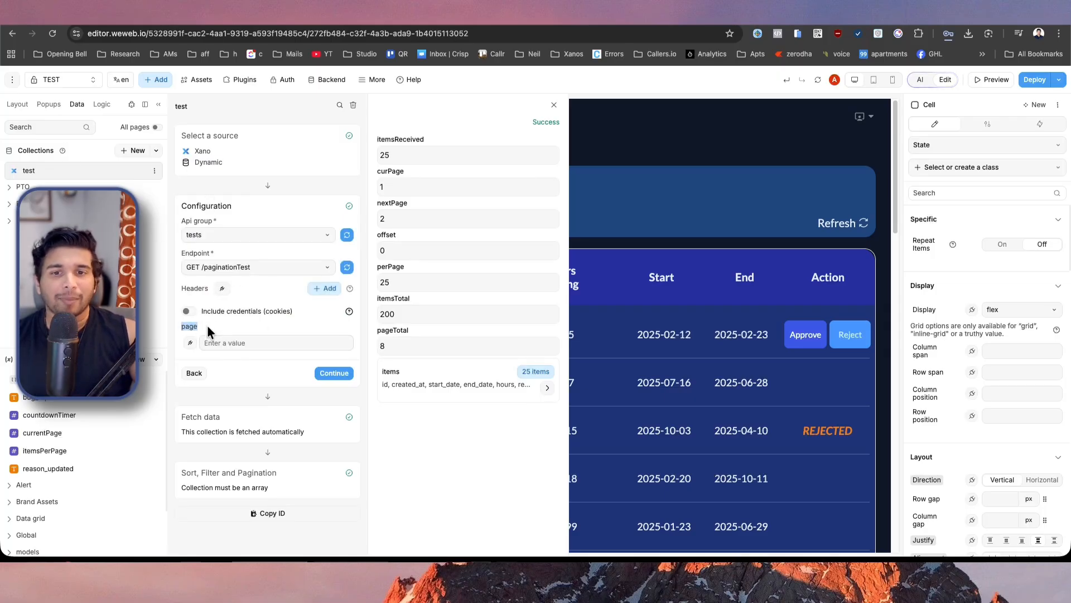
{"action": "left_click", "coordinate": [274, 342]}
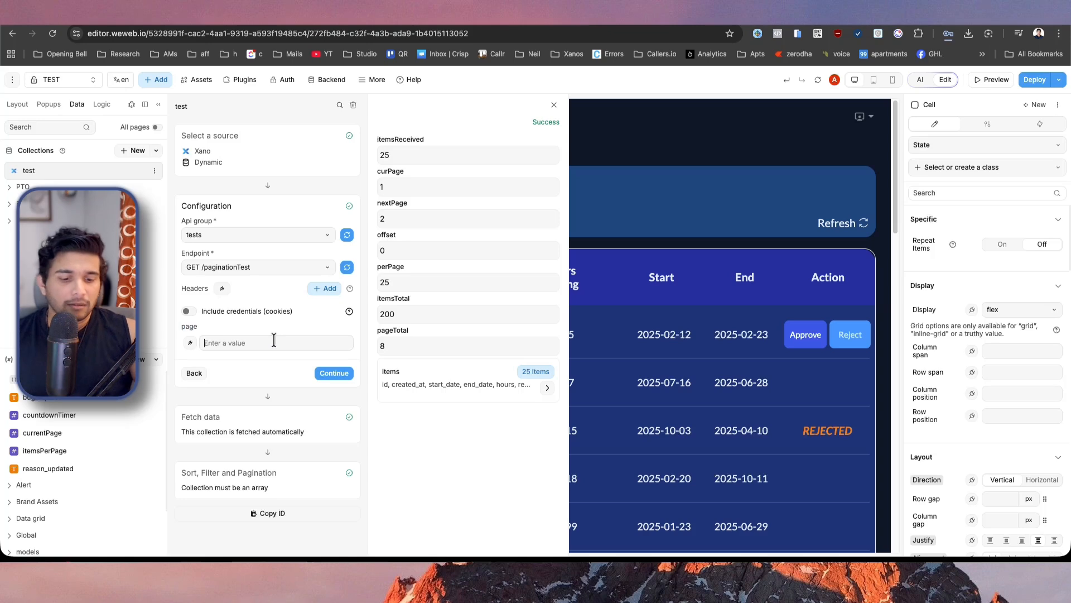
{"action": "type", "text": "1"}
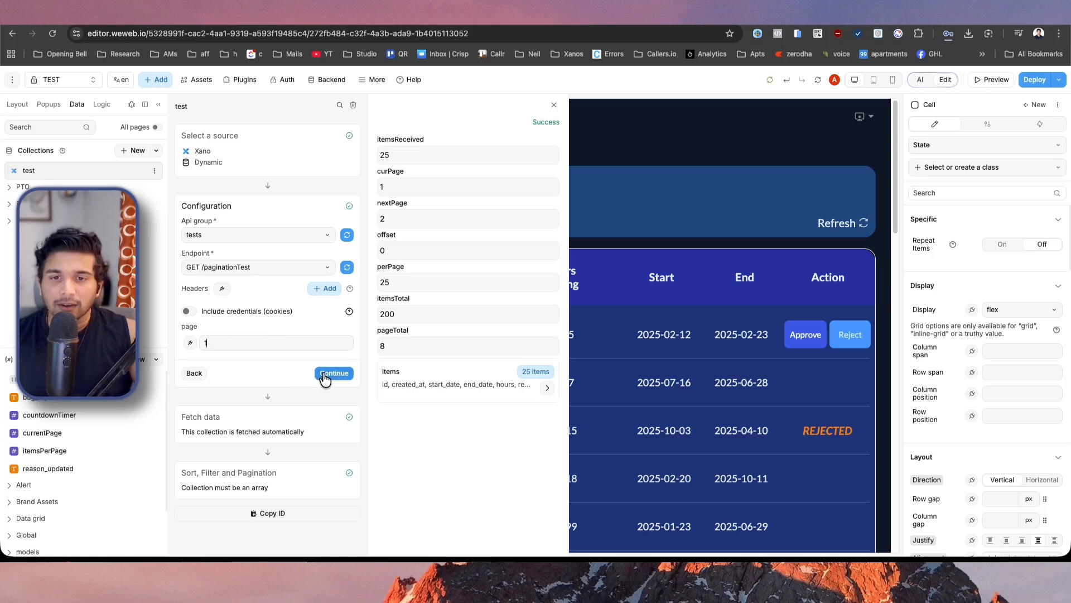
{"action": "left_click", "coordinate": [326, 378]}
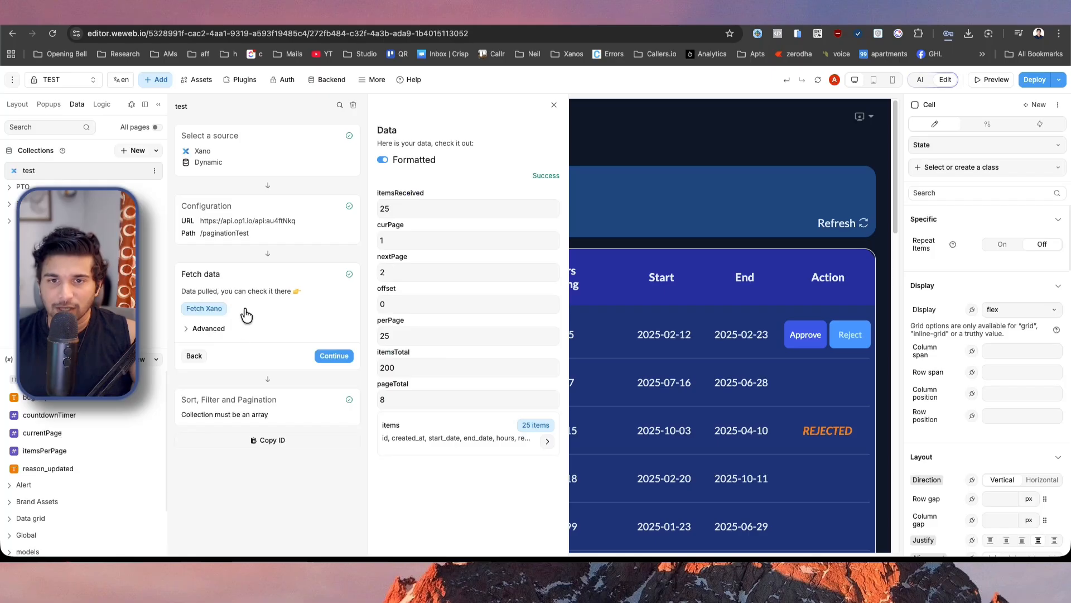
Reopen the test collection's configuration, set its page parameter to 2, and continue to the fetched data.
{"action": "left_click", "coordinate": [252, 210]}
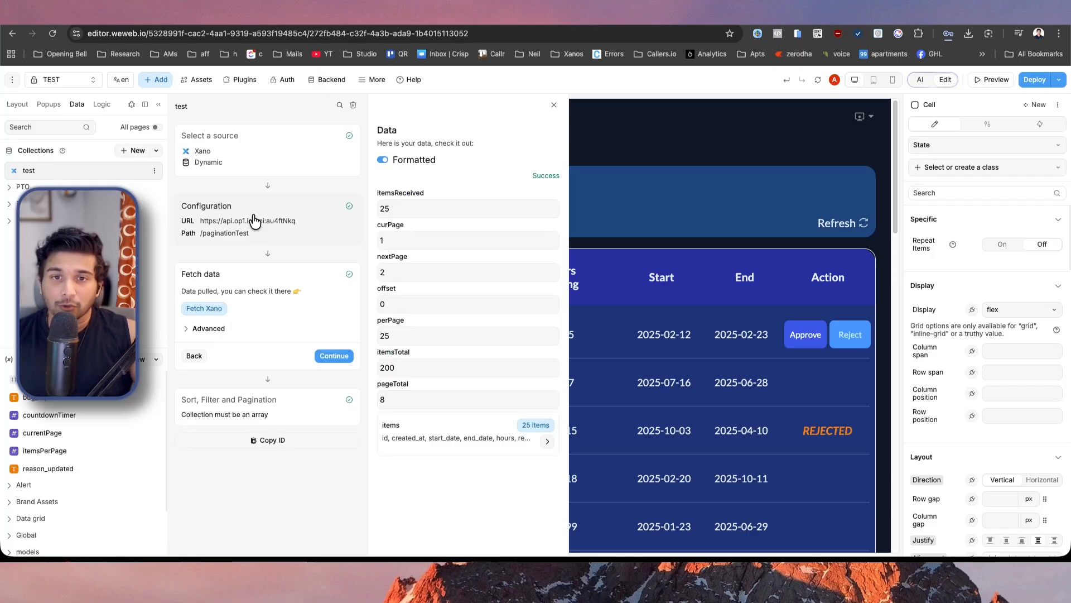
{"action": "left_click", "coordinate": [237, 343]}
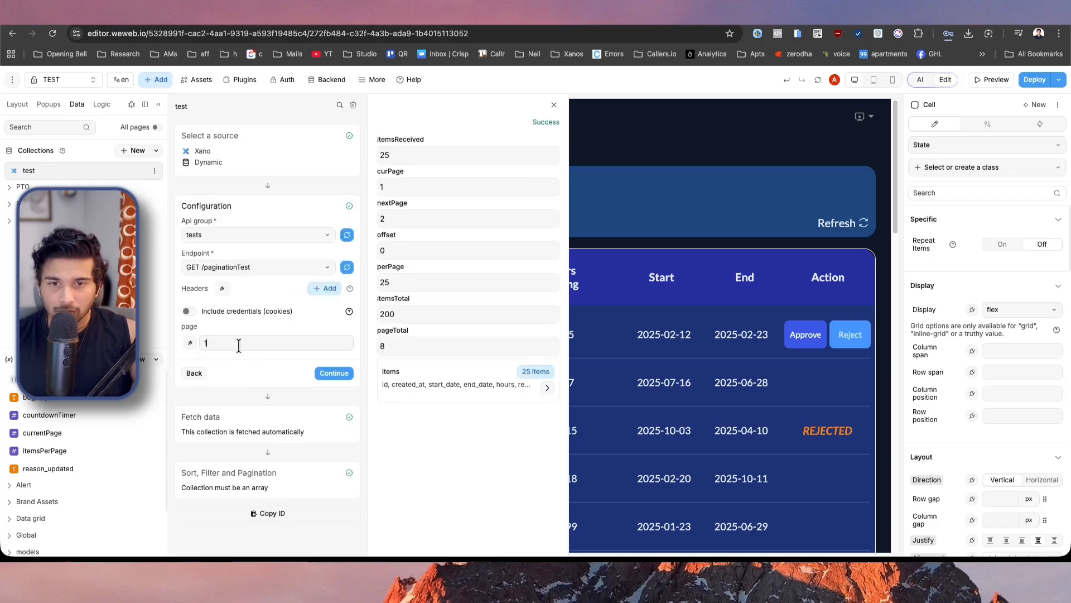
{"action": "key", "text": "BackSpace"}
{"action": "type", "text": "2"}
{"action": "left_click", "coordinate": [345, 374]}
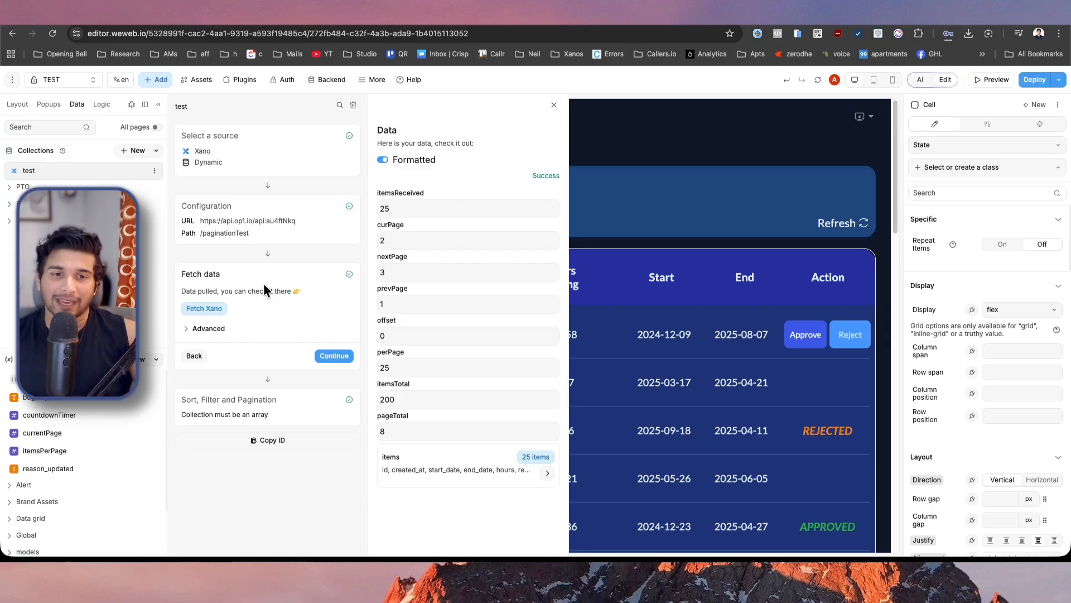
Open the paginator variable in the Pagination folder and set page_size in its default value to 25.
{"action": "scroll", "coordinate": [89, 436], "scroll_direction": "down", "scroll_amount": 2}
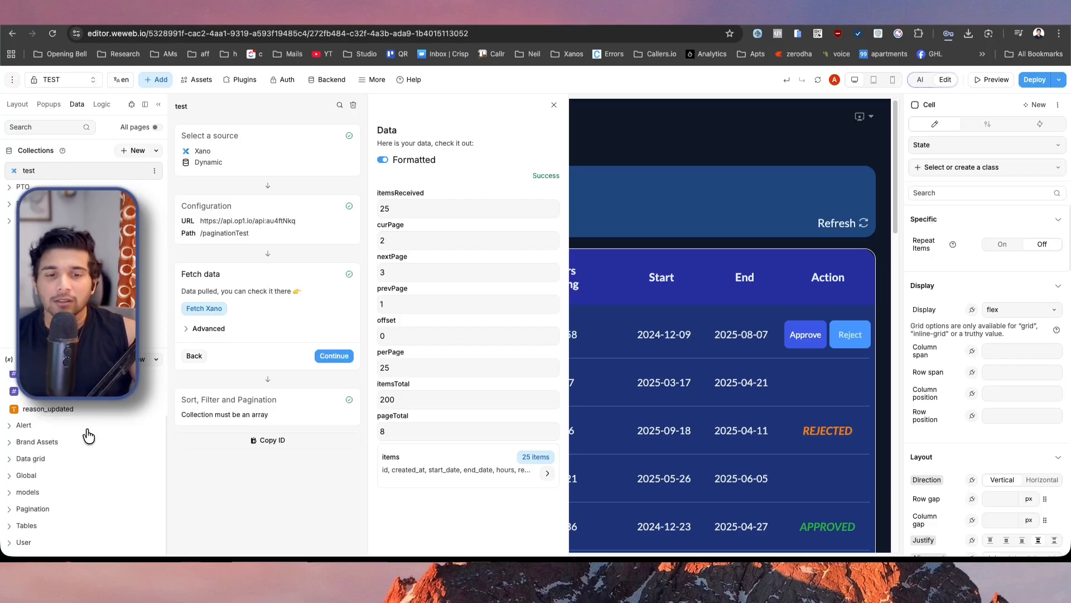
{"action": "left_click", "coordinate": [9, 509]}
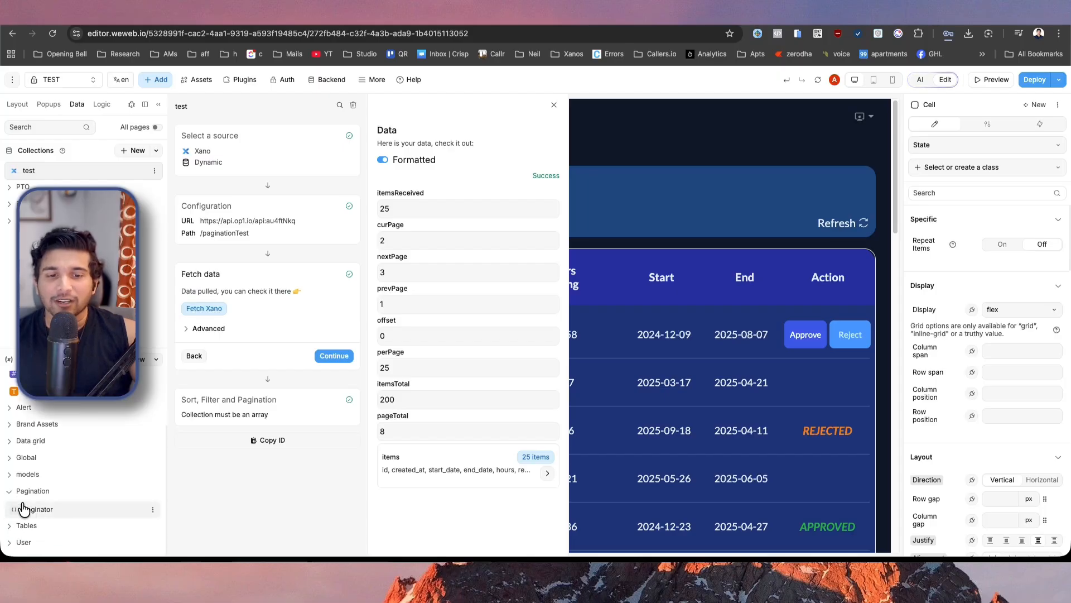
{"action": "left_click", "coordinate": [43, 514]}
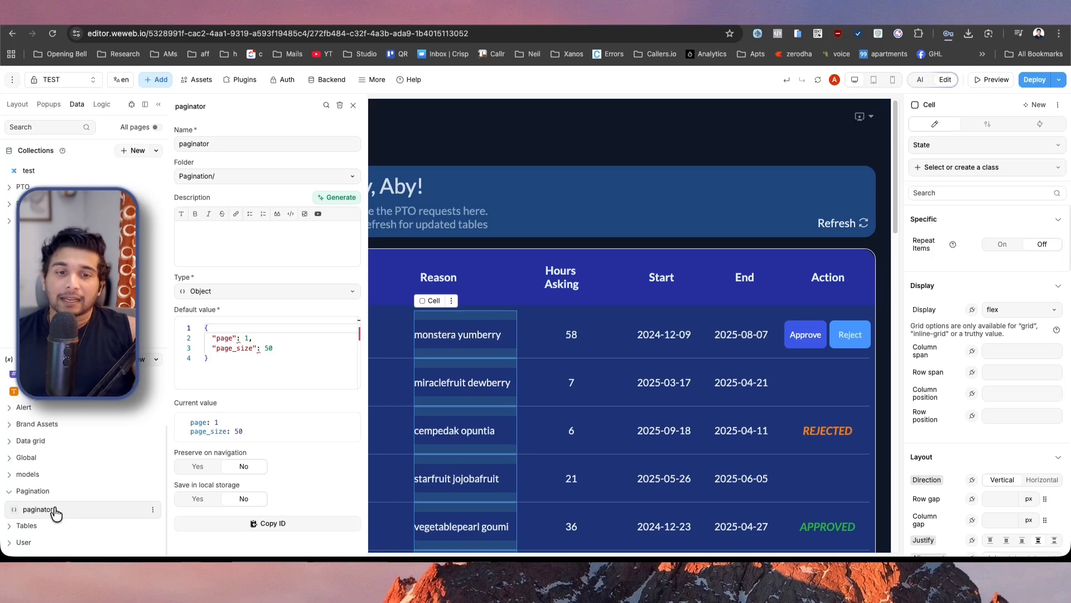
{"action": "left_click", "coordinate": [236, 360]}
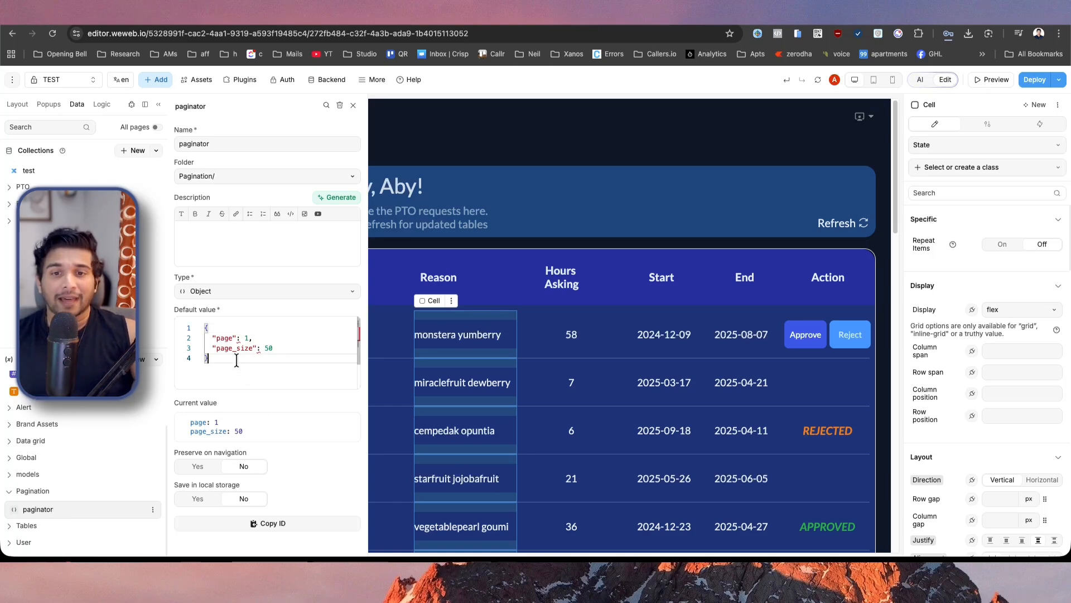
{"action": "double_click", "coordinate": [223, 339]}
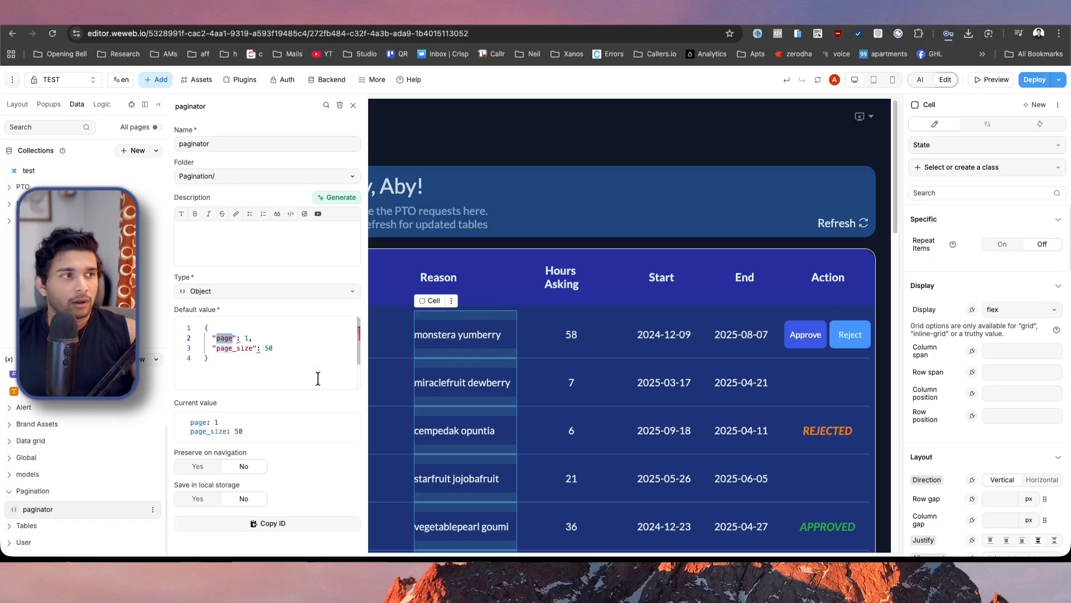
{"action": "double_click", "coordinate": [234, 348]}
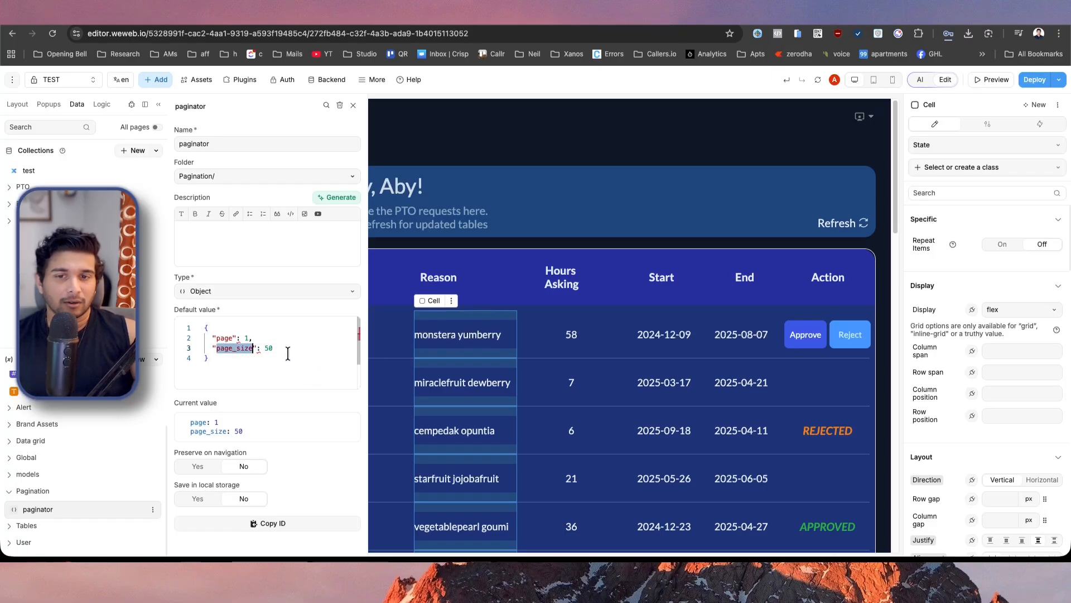
{"action": "double_click", "coordinate": [268, 347]}
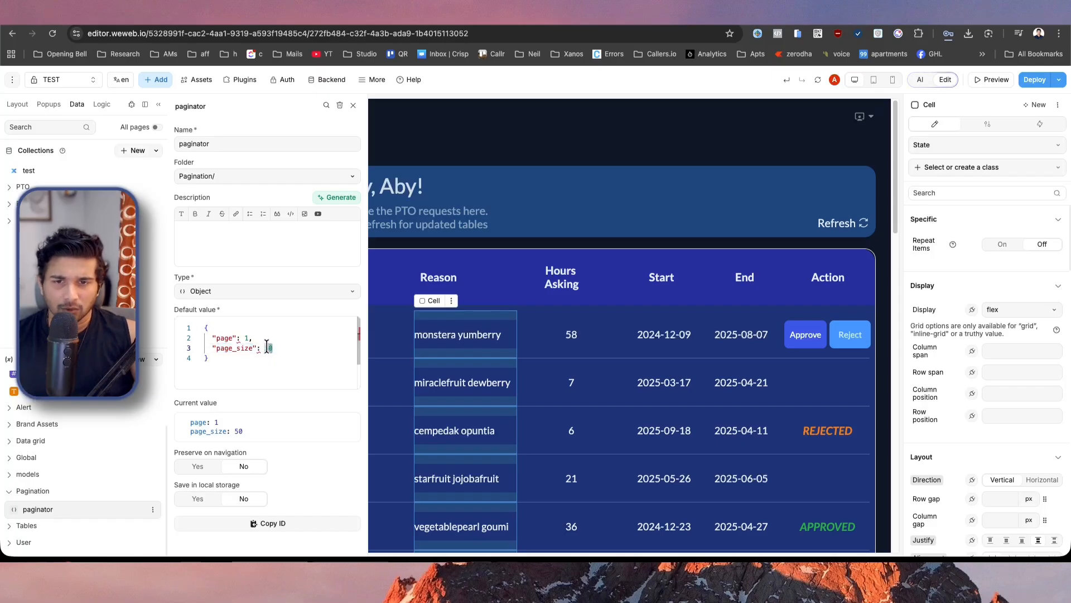
{"action": "type", "text": "2"}
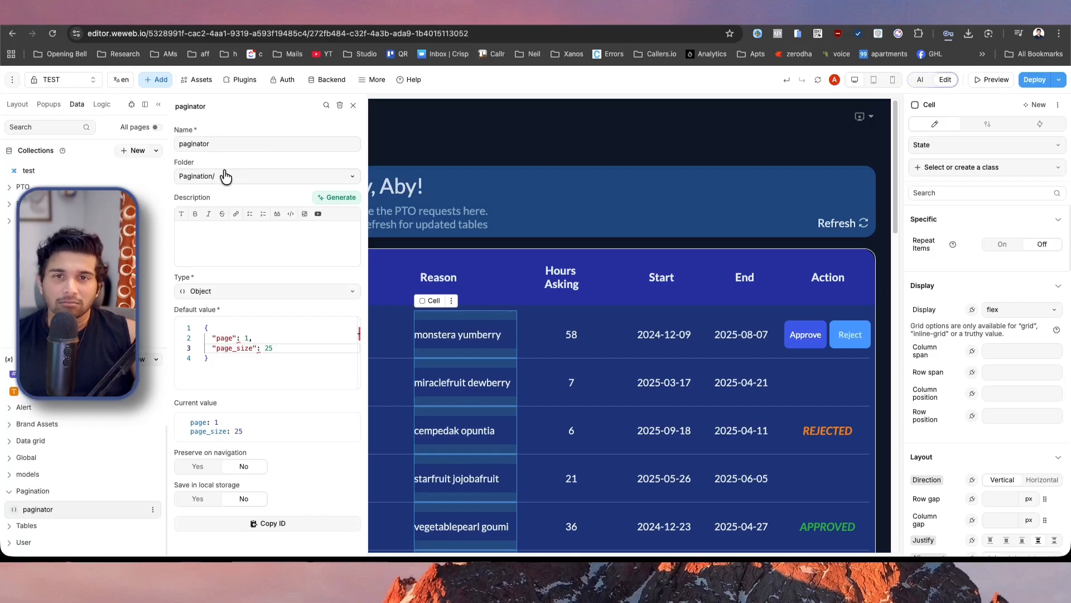
{"action": "double_click", "coordinate": [258, 140]}
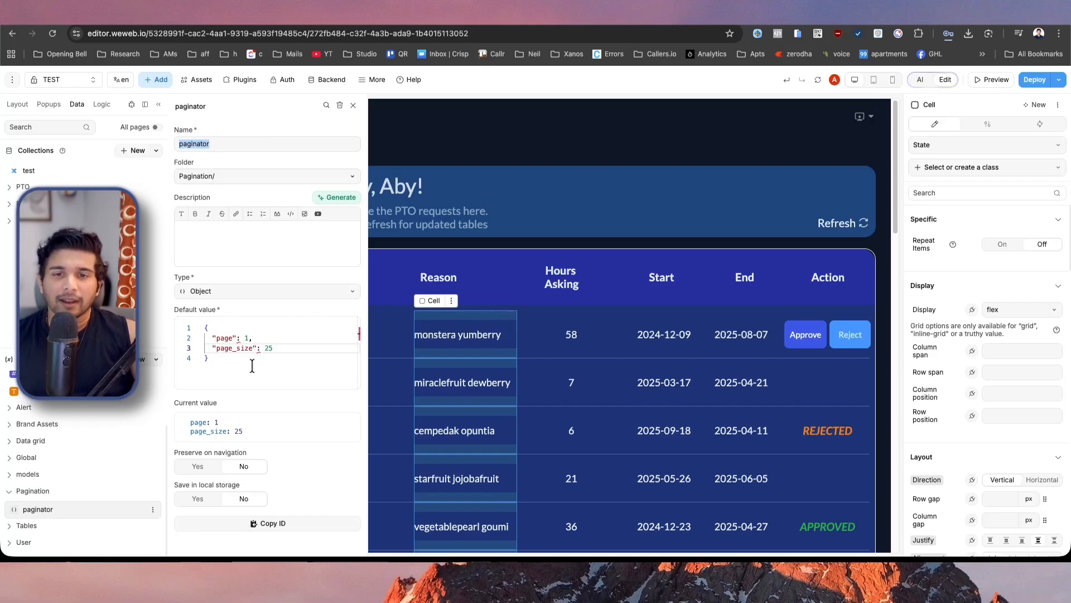
{"action": "double_click", "coordinate": [221, 338]}
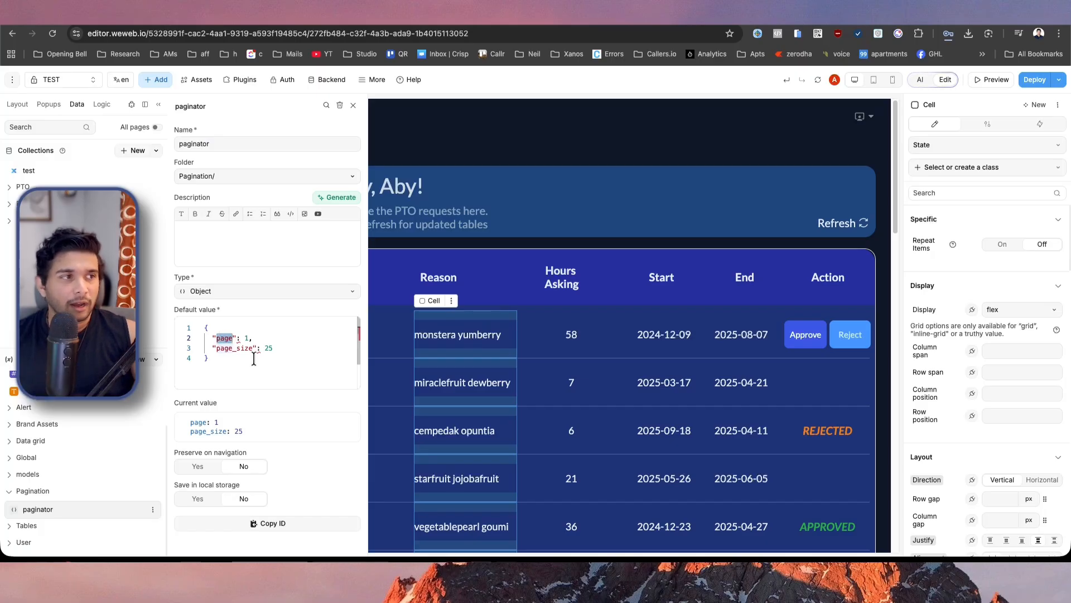
Review the paginator variable's name, its default page and page_size values, and its navigation and local storage options.
{"action": "double_click", "coordinate": [236, 348]}
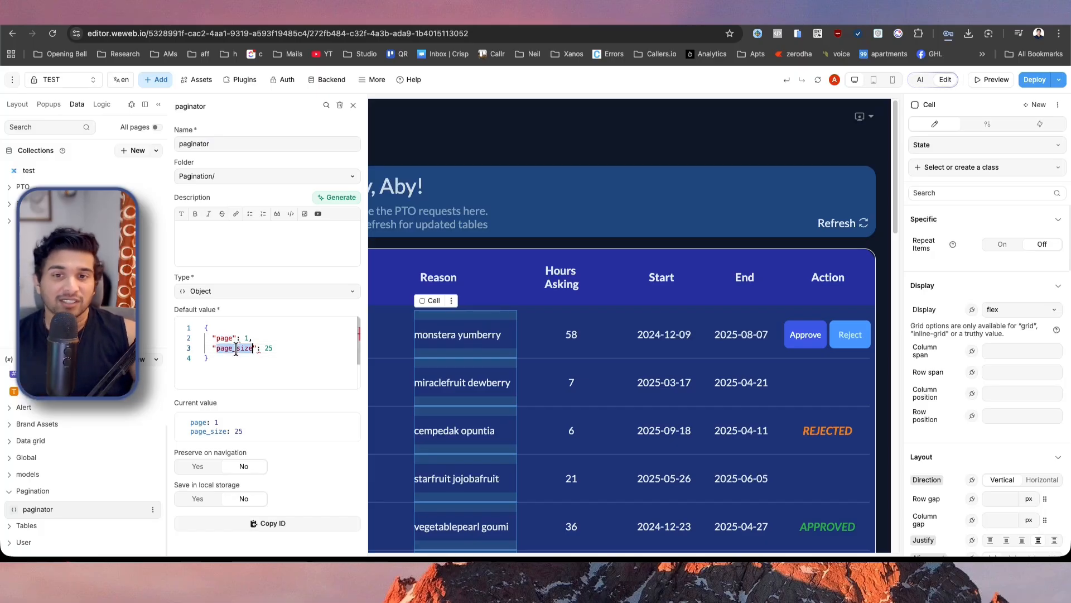
{"action": "double_click", "coordinate": [222, 337]}
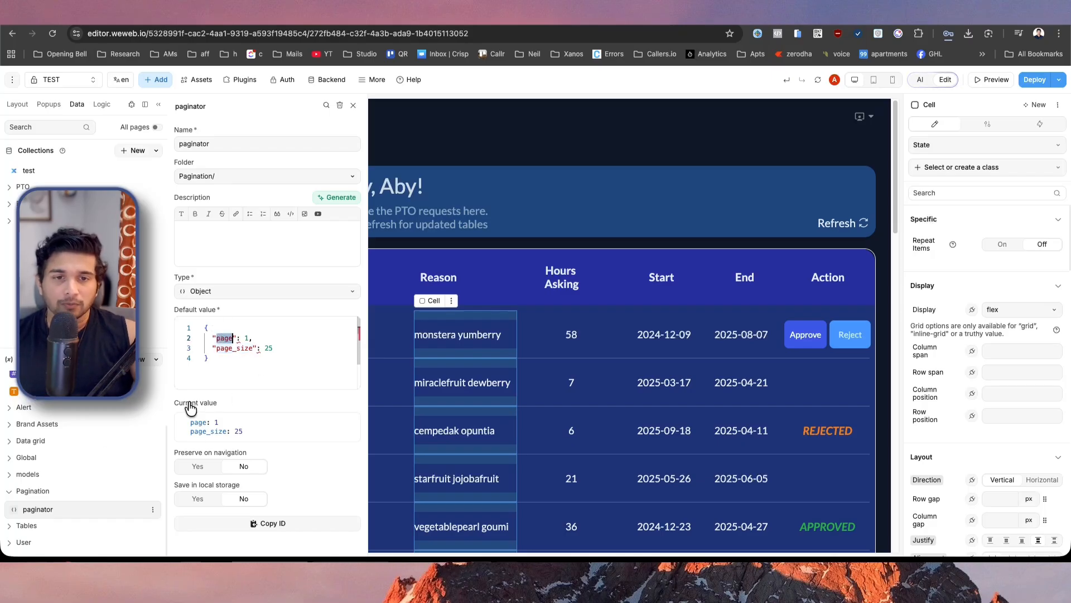
{"action": "double_click", "coordinate": [204, 140]}
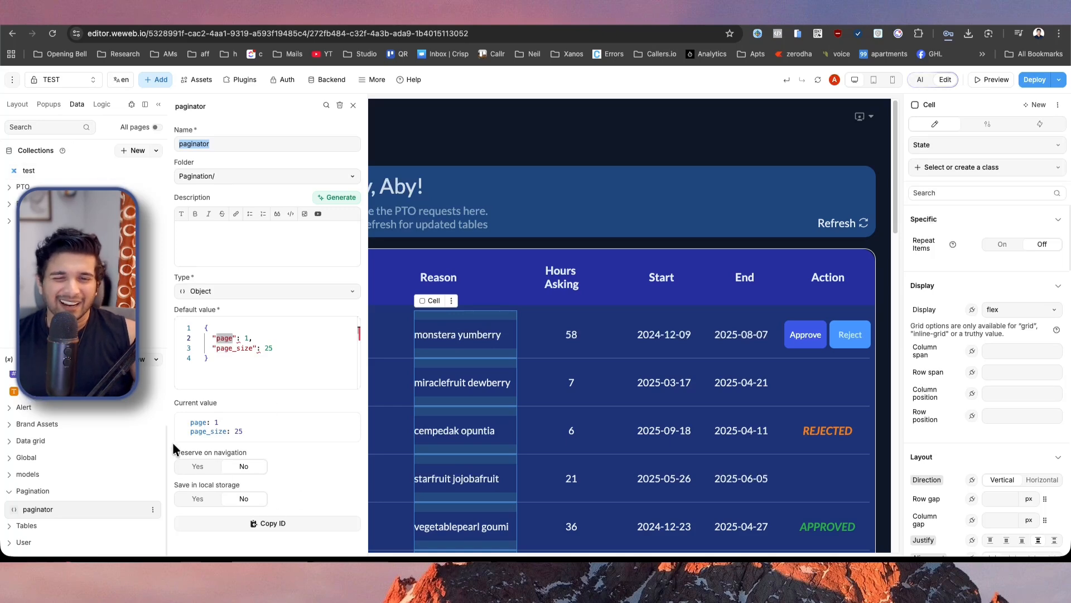
{"action": "left_click_drag", "start_coordinate": [174, 452], "coordinate": [233, 452]}
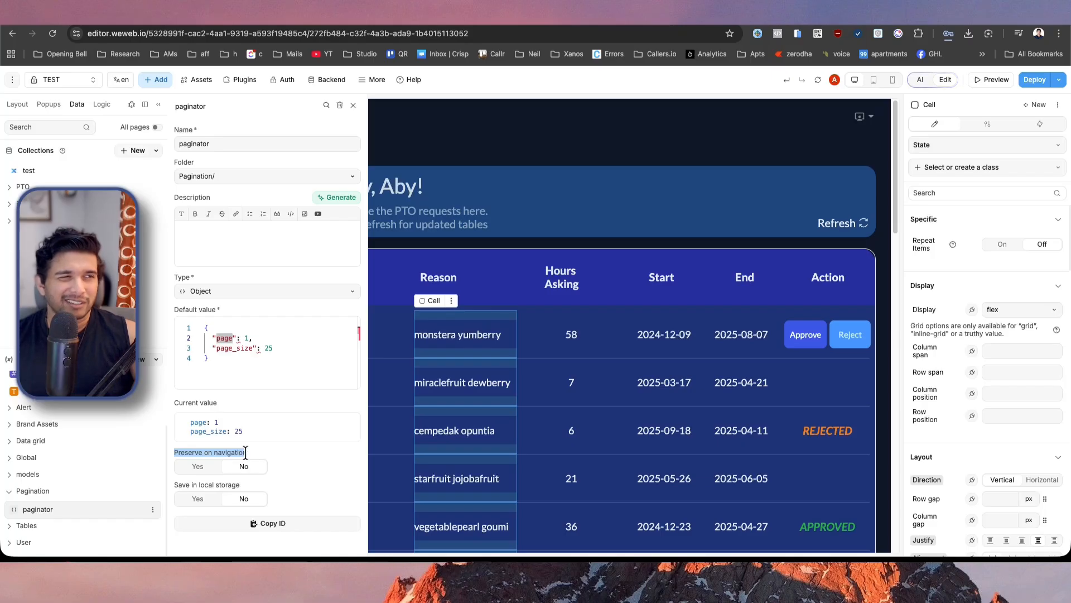
{"action": "triple_click", "coordinate": [186, 485]}
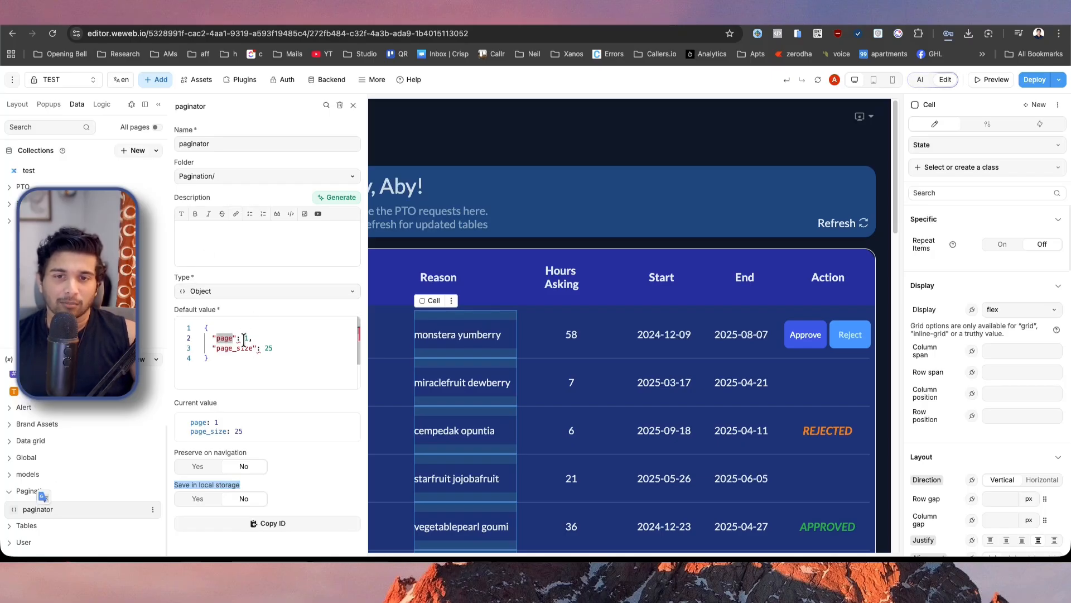
{"action": "left_click_drag", "start_coordinate": [244, 338], "coordinate": [253, 339]}
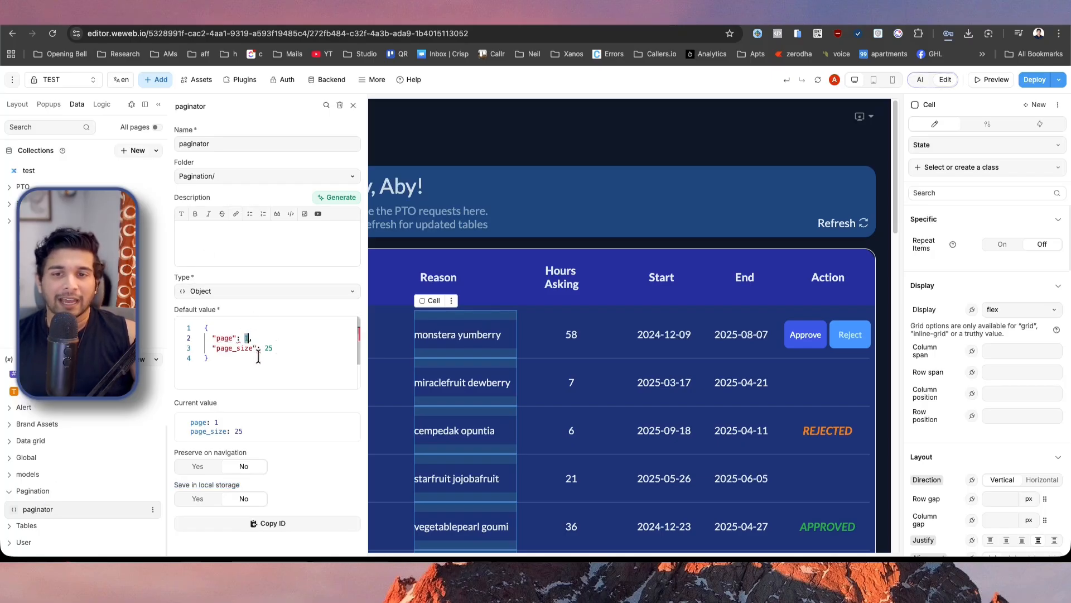
{"action": "double_click", "coordinate": [266, 348]}
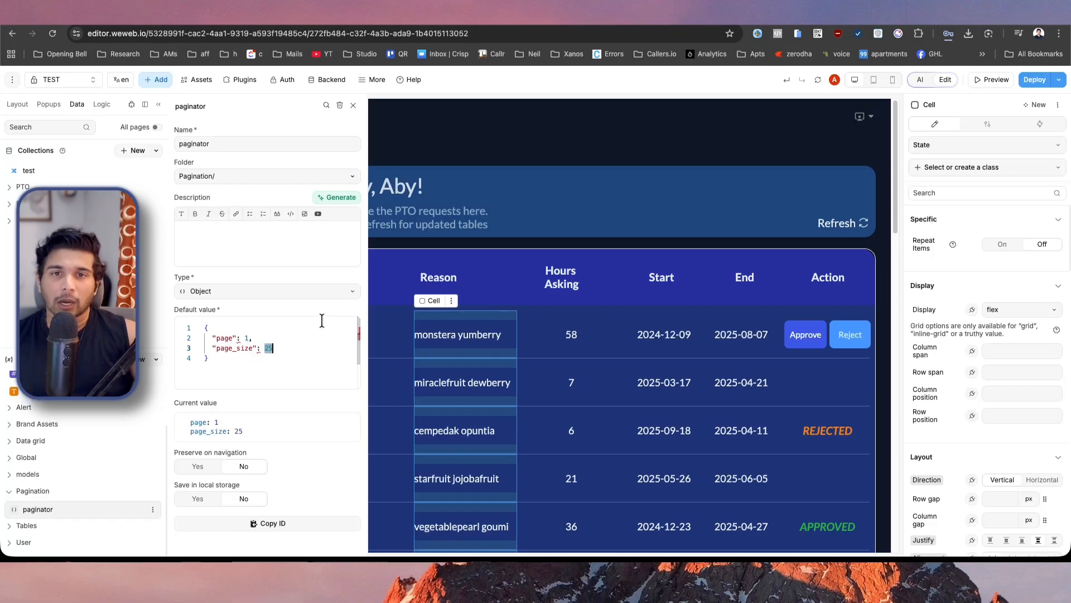
Bind the test collection's page parameter to paginator.page and continue through the fetched data to finish its setup.
{"action": "left_click", "coordinate": [23, 172]}
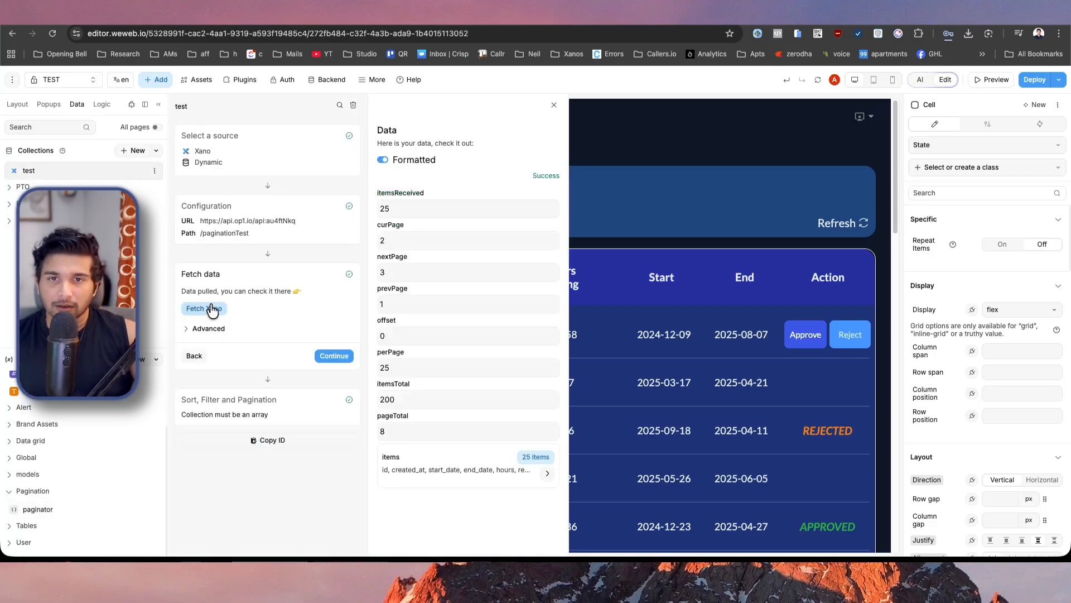
{"action": "left_click", "coordinate": [227, 224]}
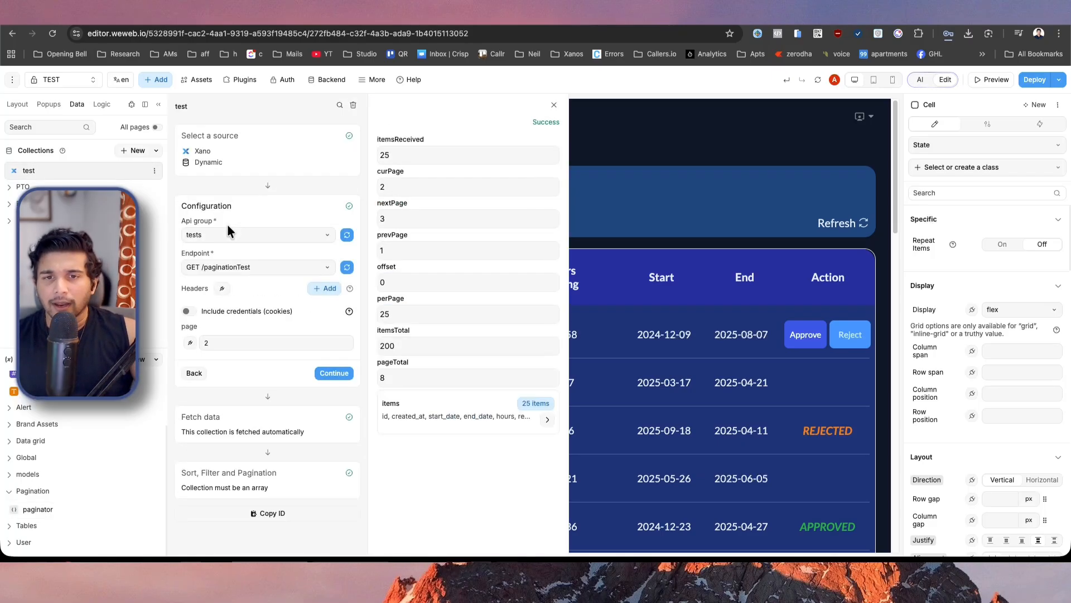
{"action": "left_click", "coordinate": [189, 342]}
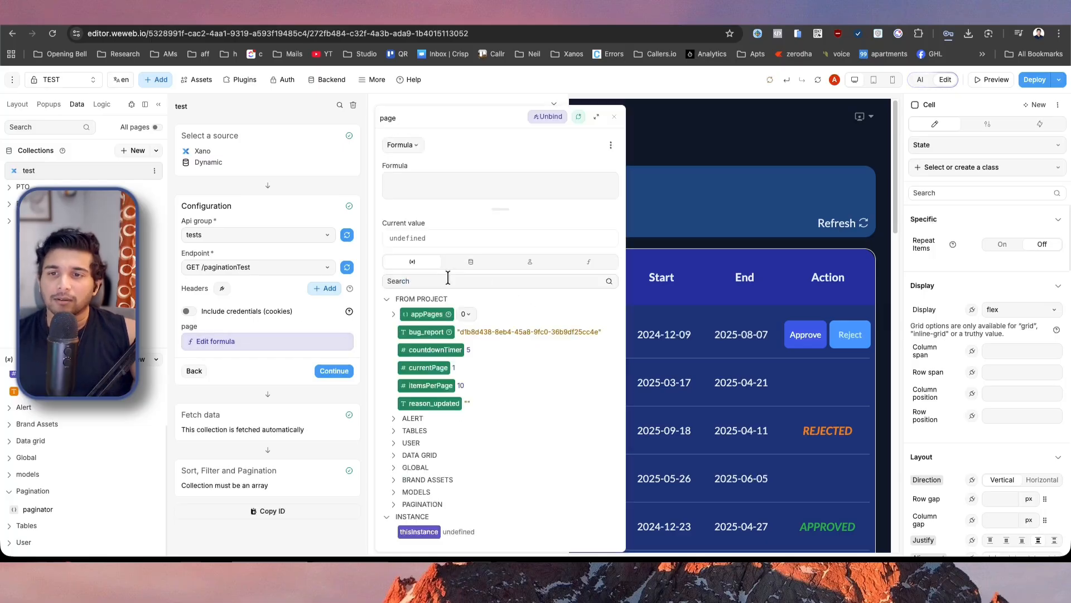
{"action": "type", "text": "pagin"}
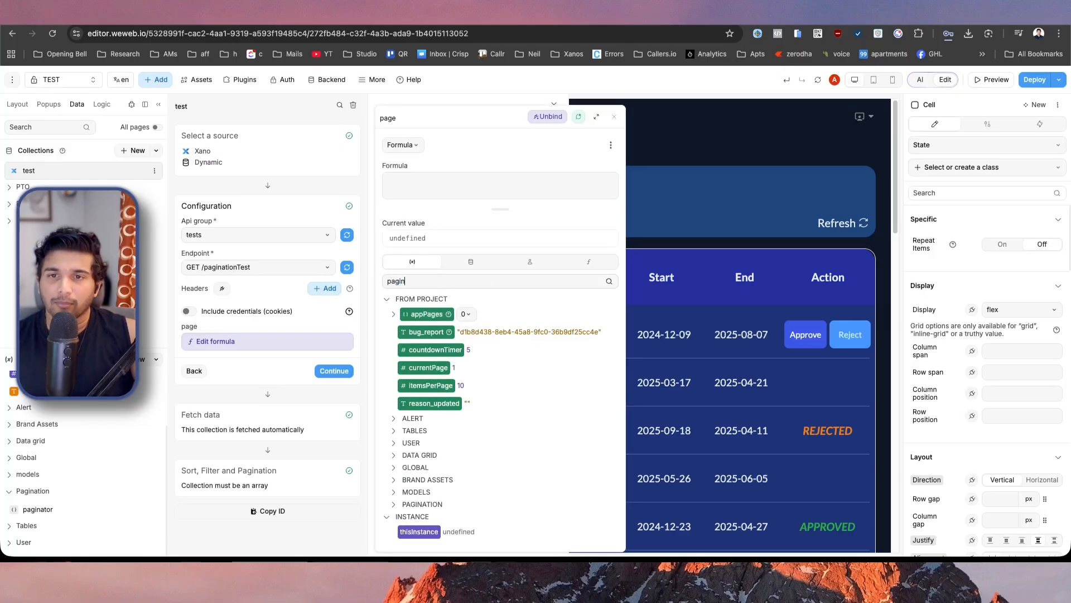
{"action": "left_click", "coordinate": [400, 327]}
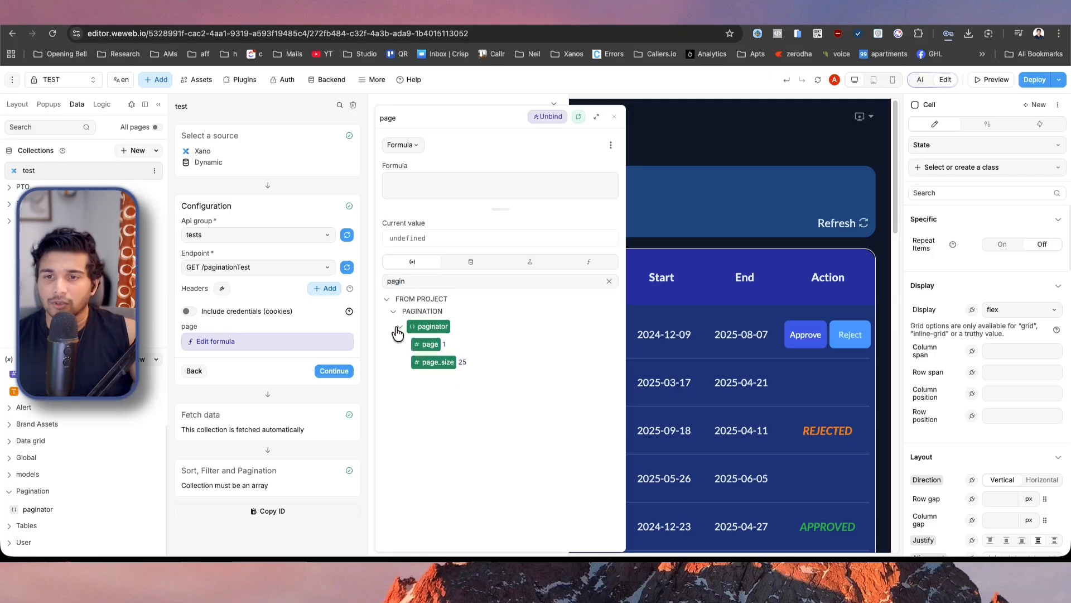
{"action": "left_click", "coordinate": [429, 349]}
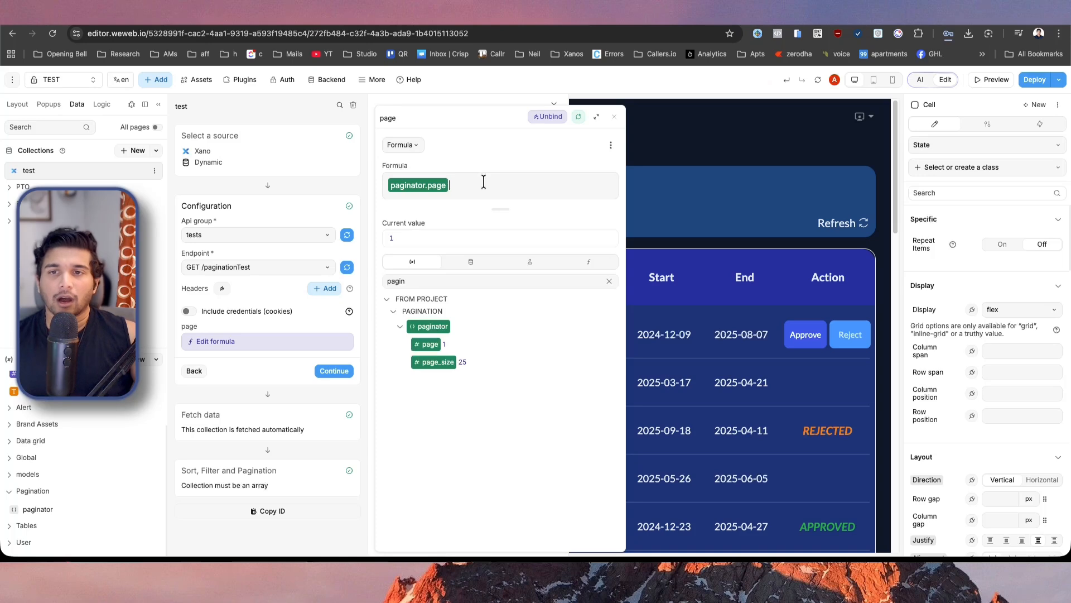
{"action": "left_click", "coordinate": [334, 372]}
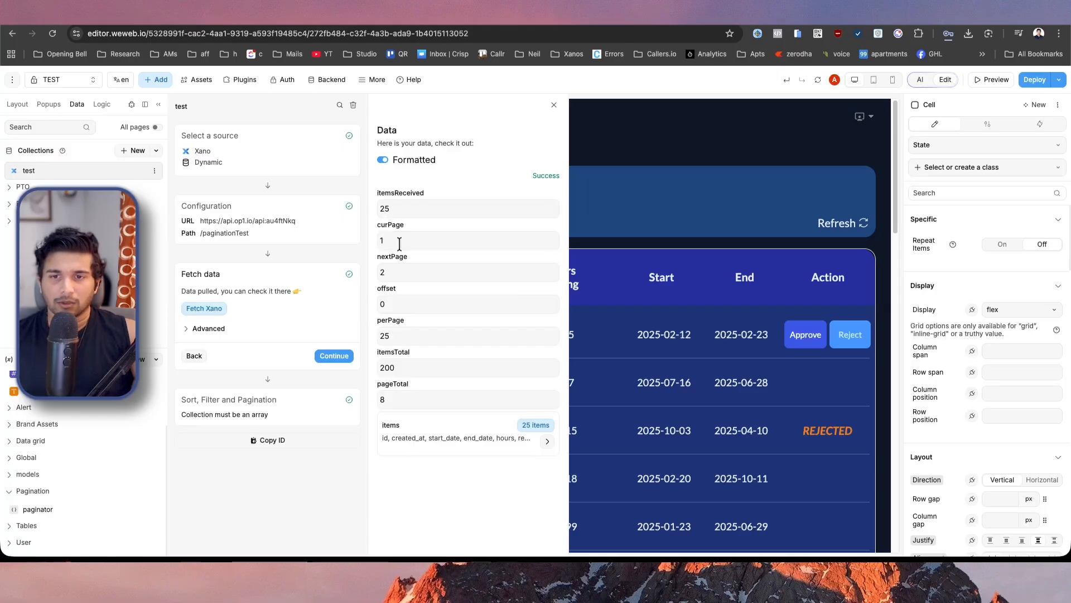
{"action": "left_click", "coordinate": [335, 356]}
{"action": "left_click", "coordinate": [335, 357]}
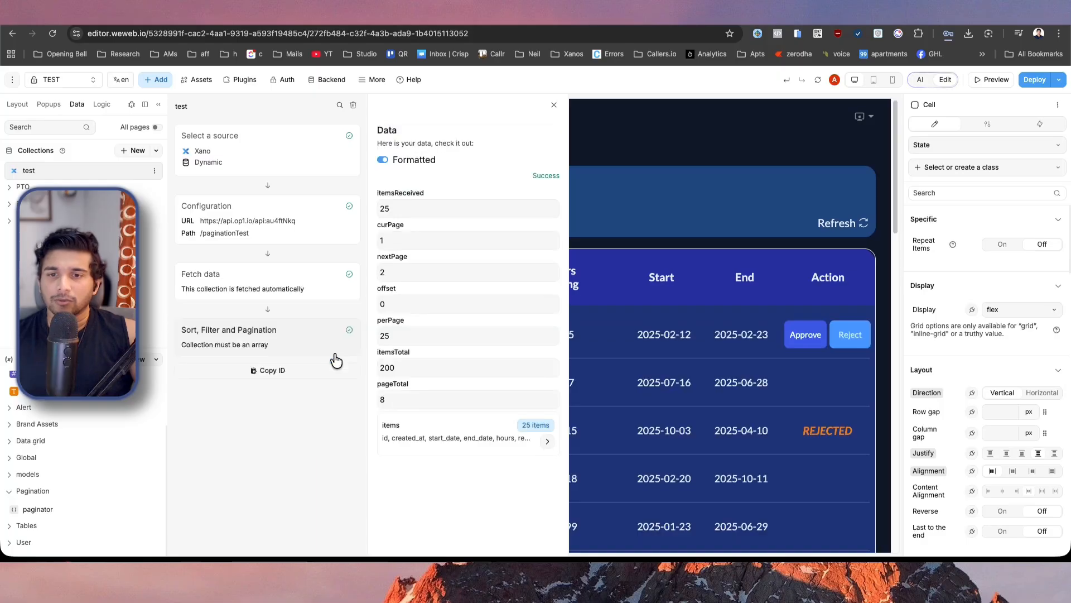
Replace the formula of the text in the table's Name cell with the item's id.
{"action": "left_click", "coordinate": [710, 313]}
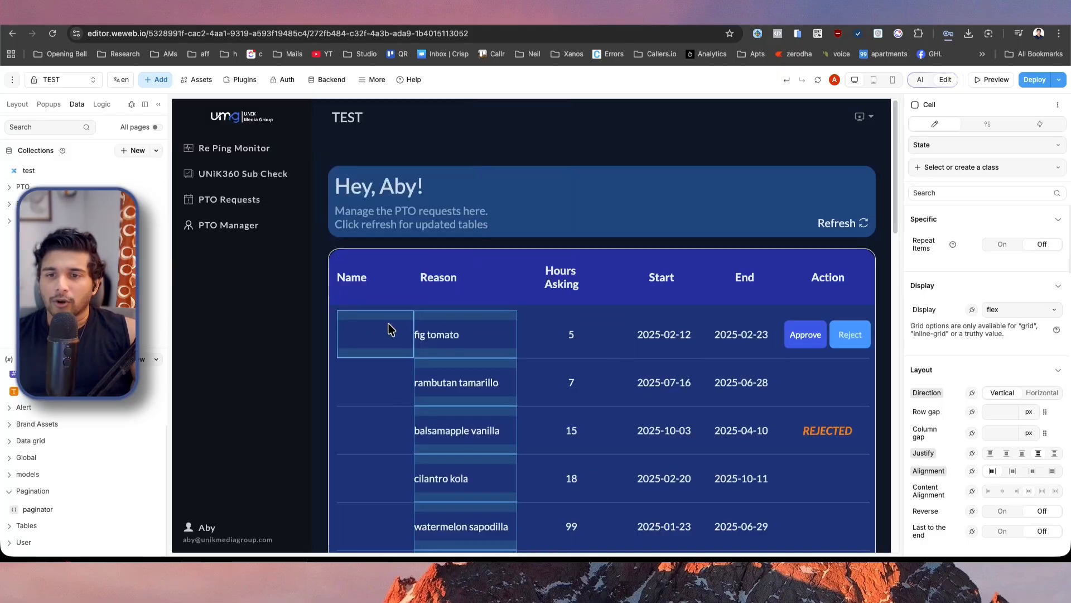
{"action": "left_click", "coordinate": [356, 341]}
{"action": "left_click", "coordinate": [15, 103]}
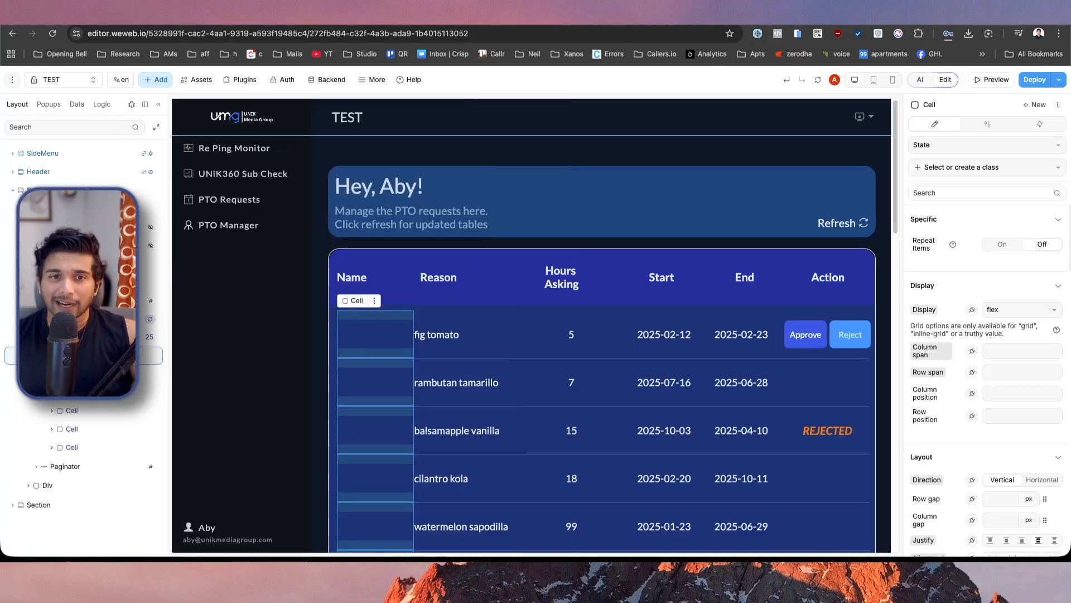
{"action": "left_click", "coordinate": [79, 373]}
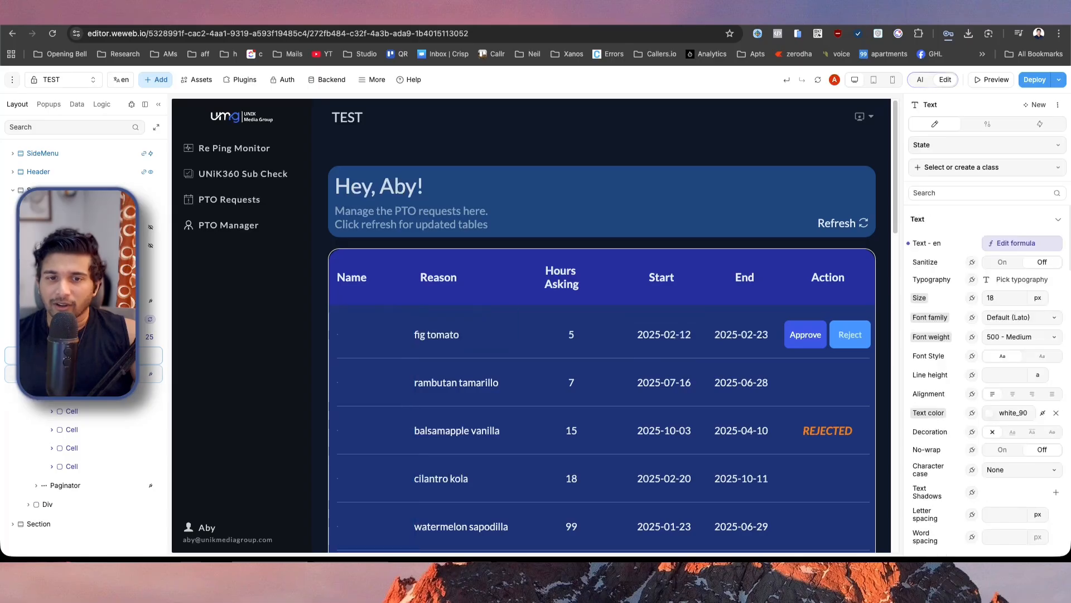
{"action": "left_click", "coordinate": [1029, 243]}
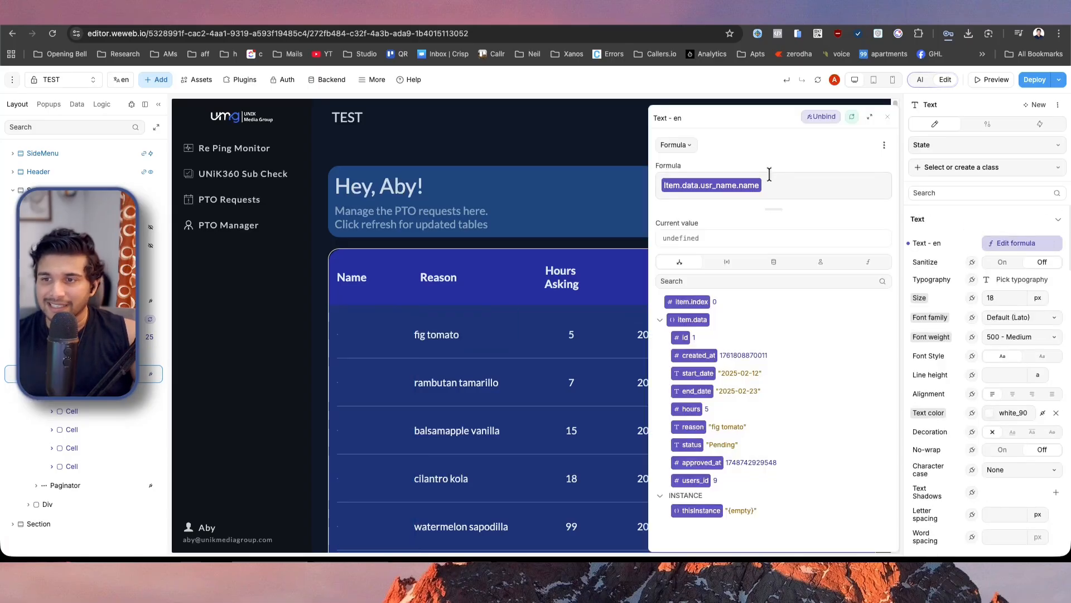
{"action": "left_click", "coordinate": [787, 179]}
{"action": "key", "text": "BackSpace"}
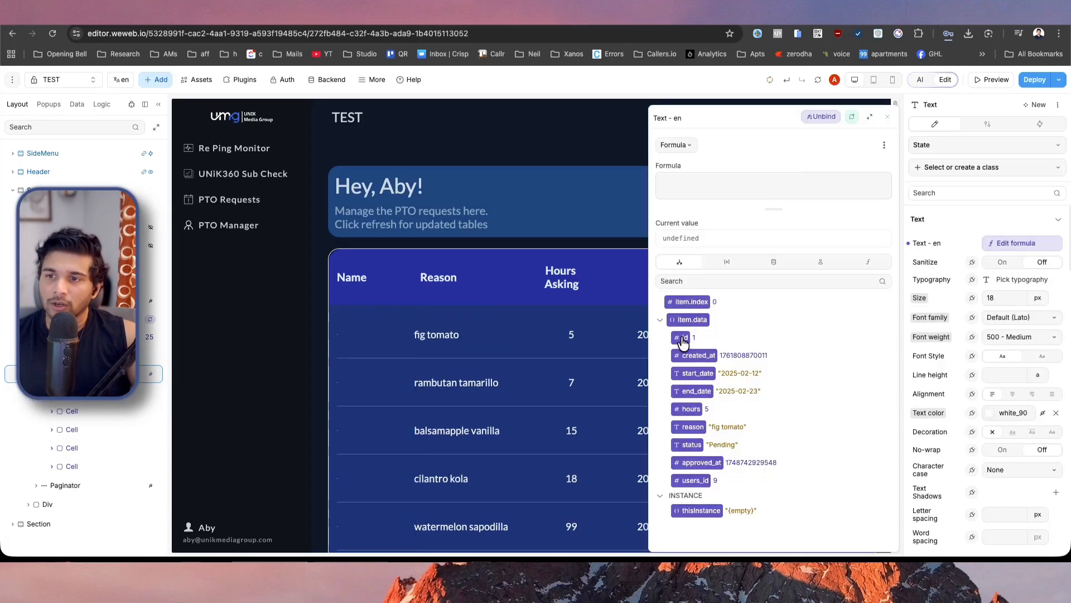
{"action": "left_click", "coordinate": [681, 337]}
{"action": "key", "text": "Escape"}
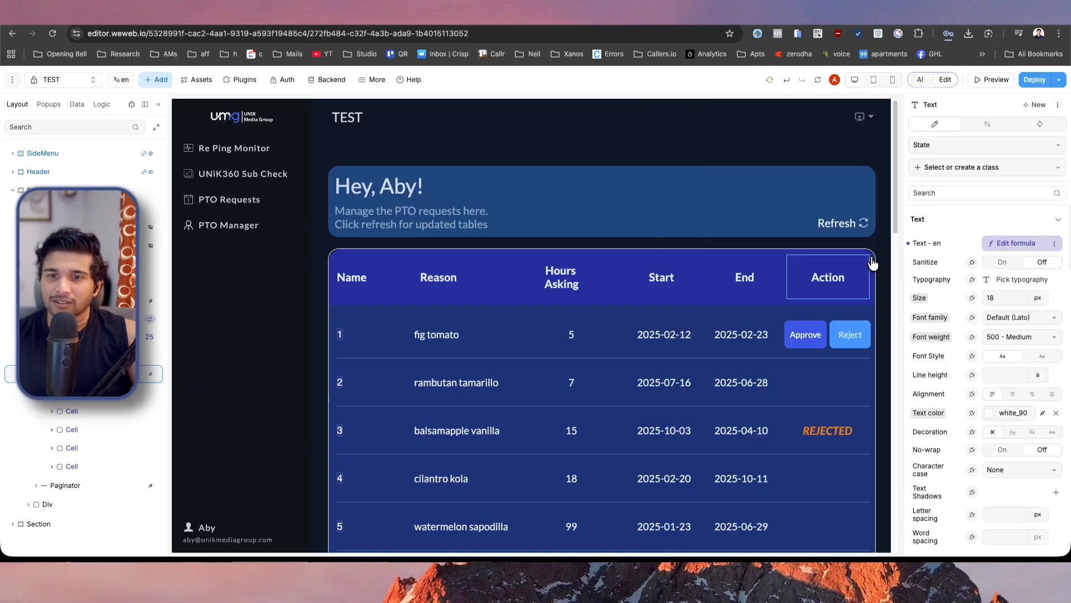
Set page to 5 in the paginator variable's default value and refresh the page's data.
{"action": "scroll", "coordinate": [346, 353], "scroll_direction": "down", "scroll_amount": 5}
{"action": "scroll", "coordinate": [346, 353], "scroll_direction": "down", "scroll_amount": 12}
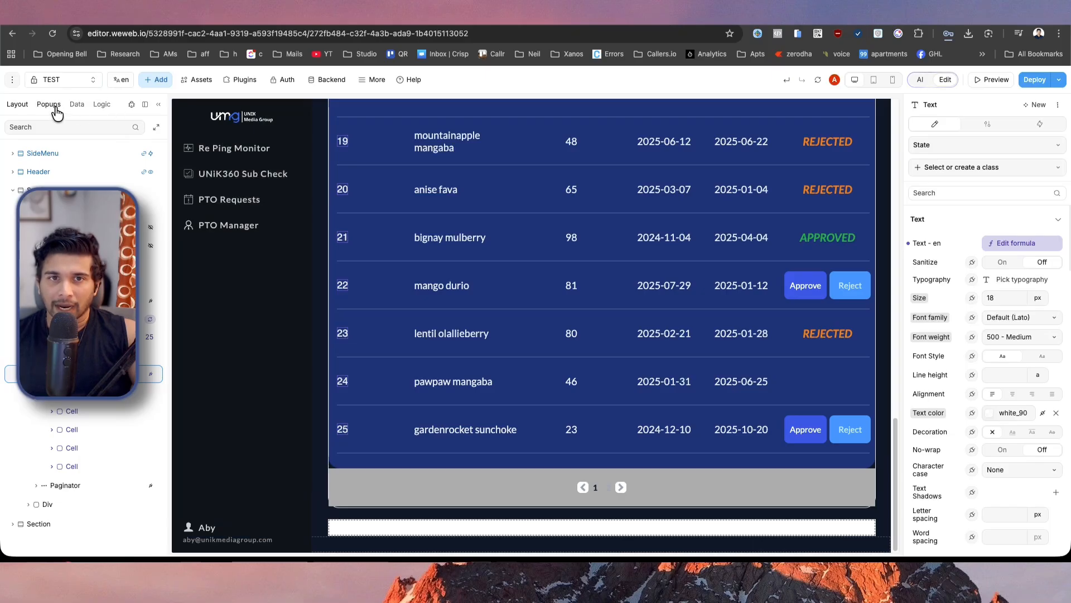
{"action": "left_click", "coordinate": [101, 106]}
{"action": "left_click", "coordinate": [77, 106]}
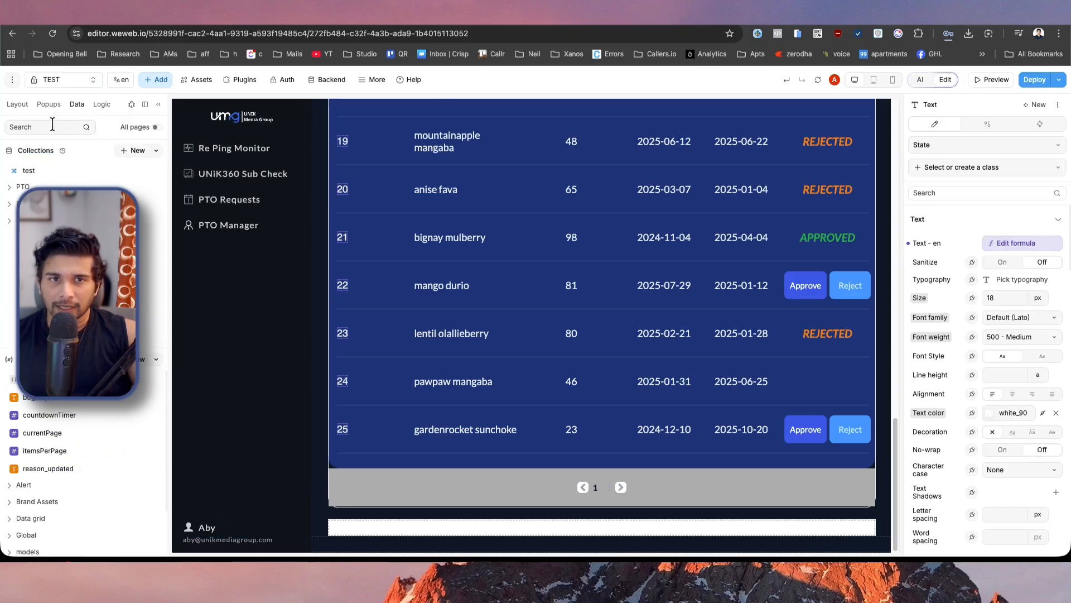
{"action": "scroll", "coordinate": [33, 502], "scroll_direction": "down", "scroll_amount": 3}
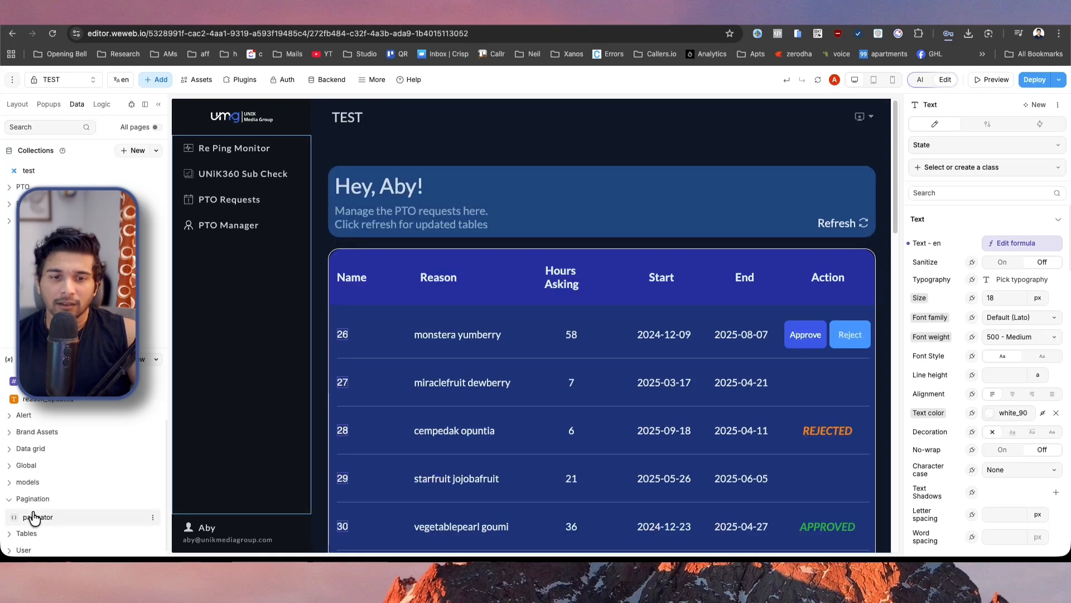
{"action": "left_click", "coordinate": [33, 517]}
{"action": "double_click", "coordinate": [246, 338]}
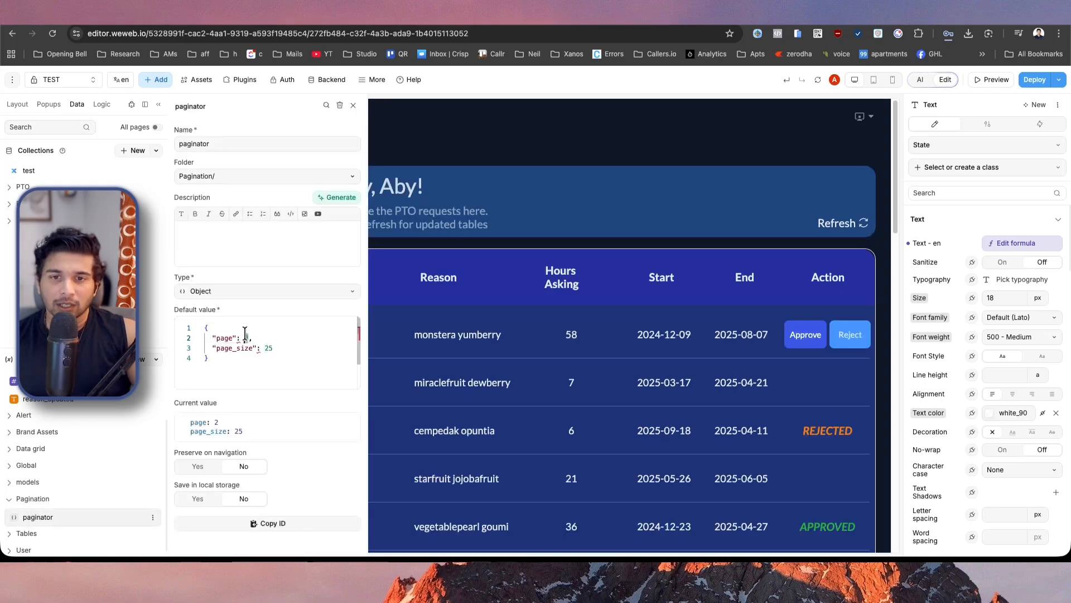
{"action": "type", "text": "5"}
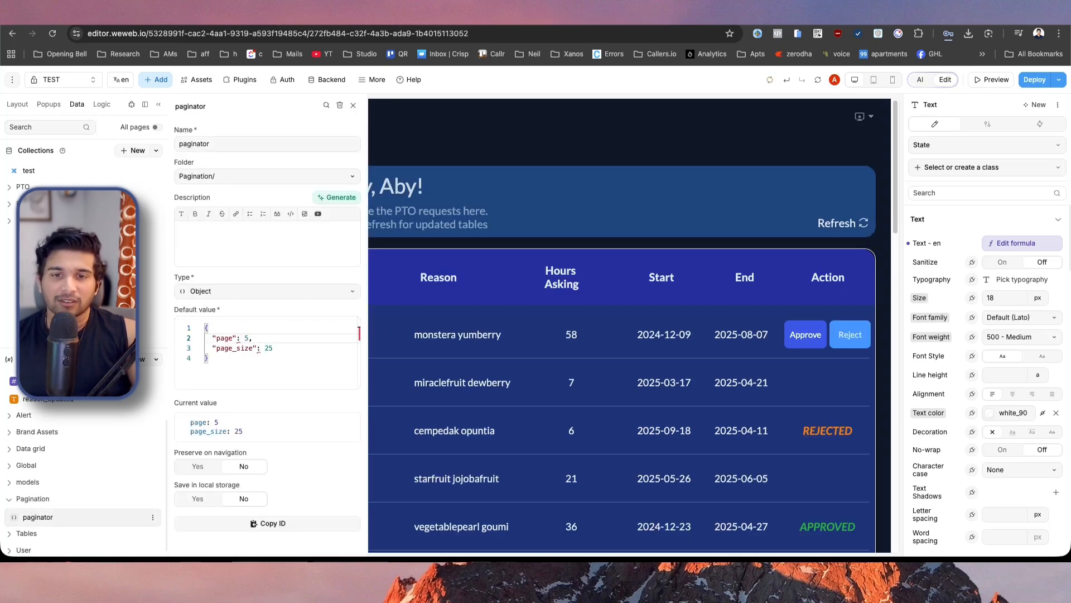
{"action": "left_click", "coordinate": [516, 251]}
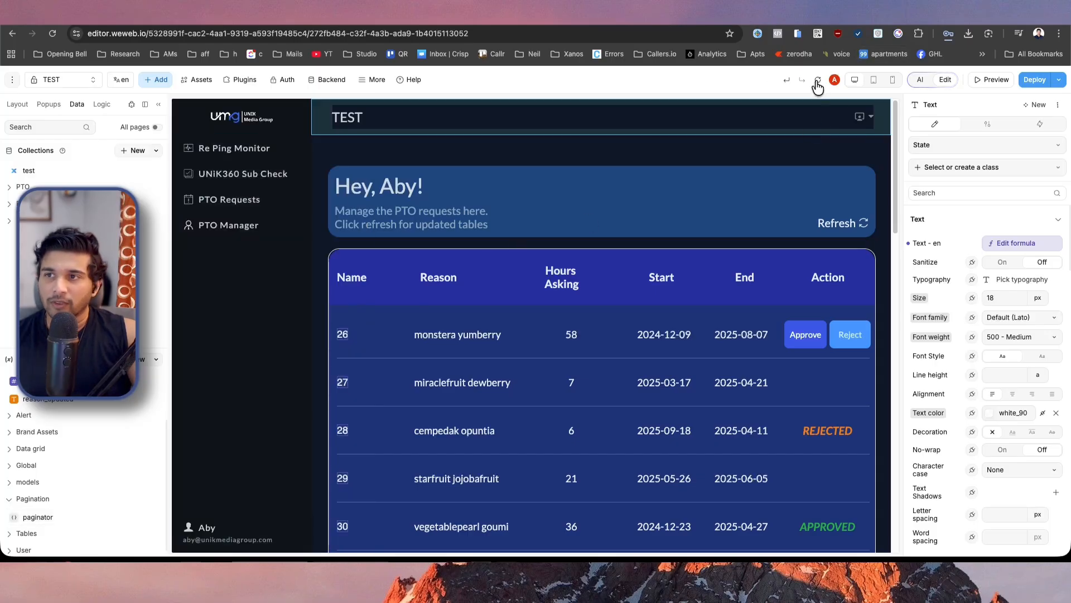
{"action": "left_click", "coordinate": [818, 82]}
Examine the ids of the table's rows to check which page of records is loaded.
{"action": "scroll", "coordinate": [581, 273], "scroll_direction": "down", "scroll_amount": 15}
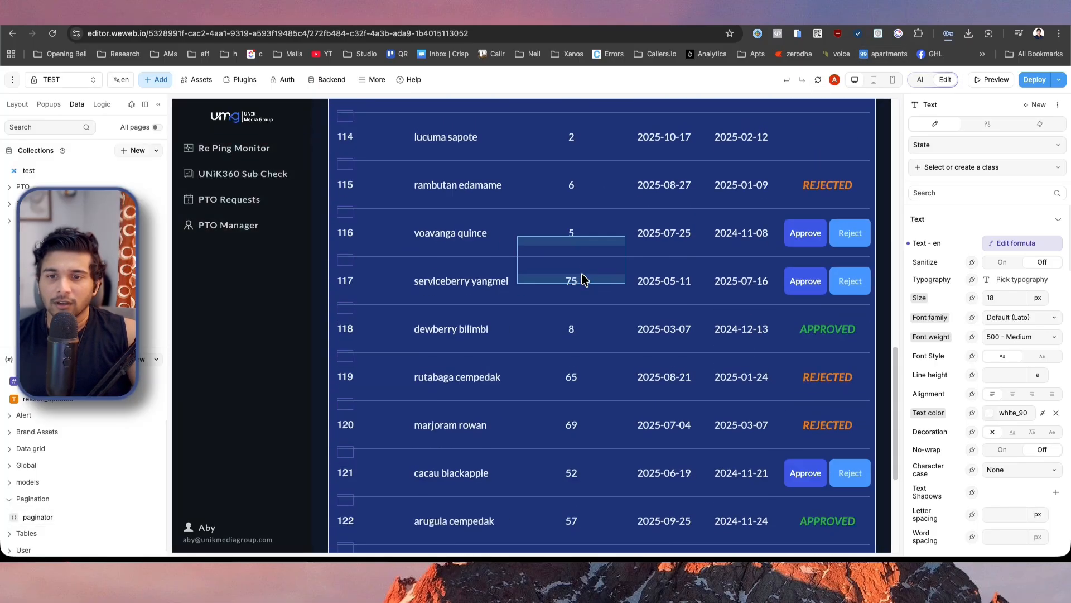
{"action": "scroll", "coordinate": [582, 279], "scroll_direction": "up", "scroll_amount": 15}
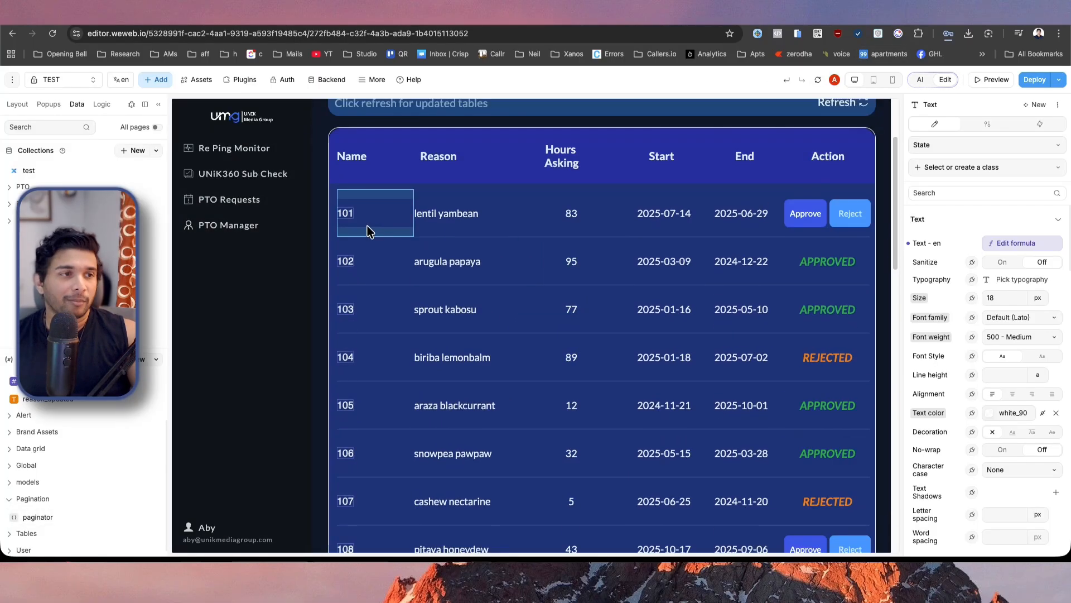
{"action": "scroll", "coordinate": [478, 282], "scroll_direction": "down", "scroll_amount": 10}
{"action": "scroll", "coordinate": [479, 282], "scroll_direction": "up", "scroll_amount": 8}
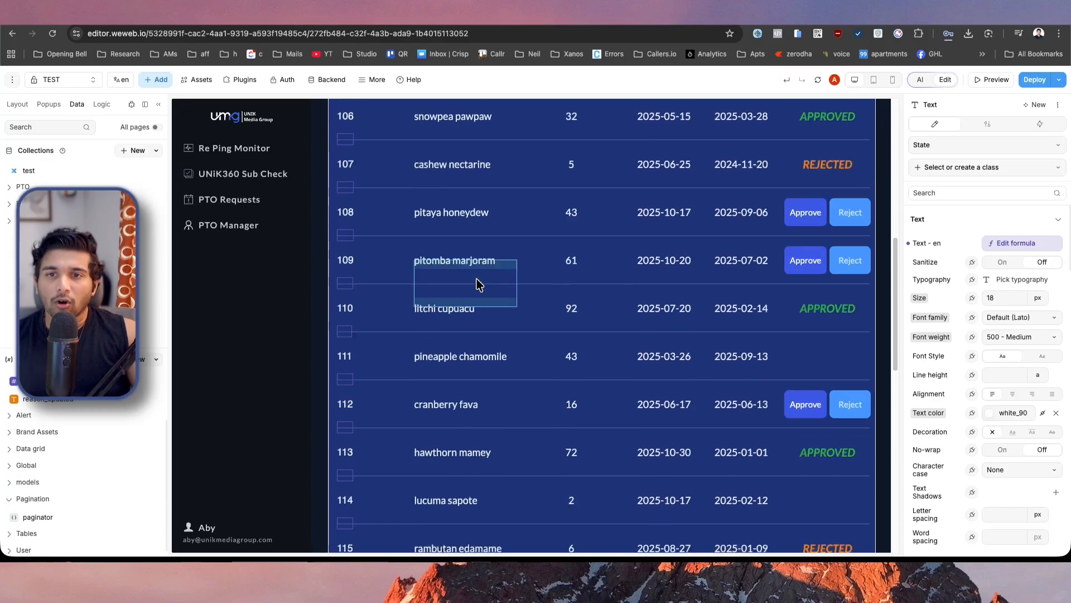
{"action": "scroll", "coordinate": [478, 283], "scroll_direction": "up", "scroll_amount": 3}
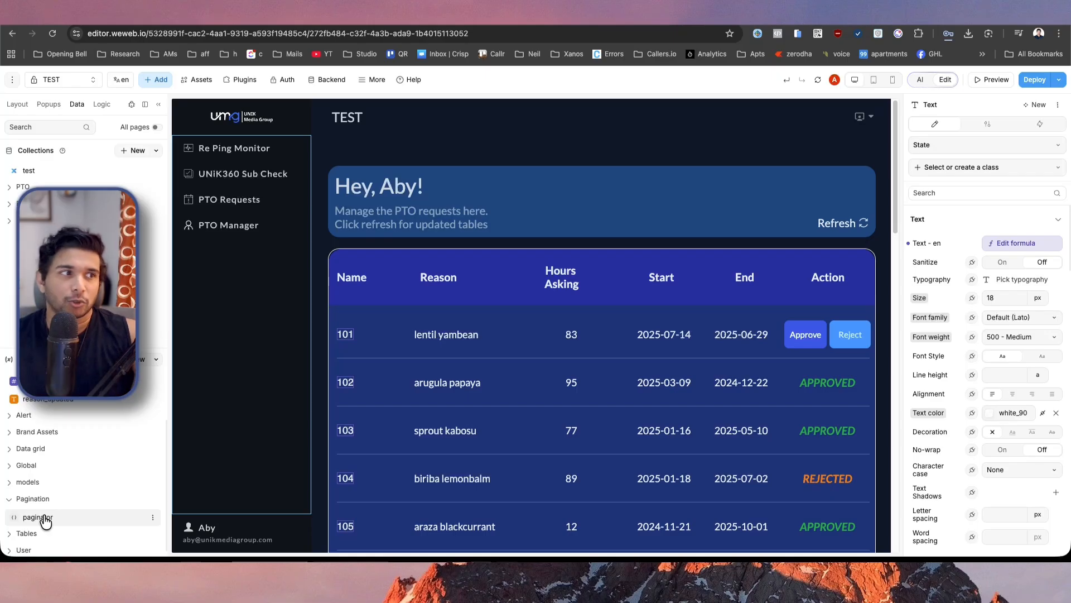
{"action": "scroll", "coordinate": [456, 382], "scroll_direction": "down", "scroll_amount": 15}
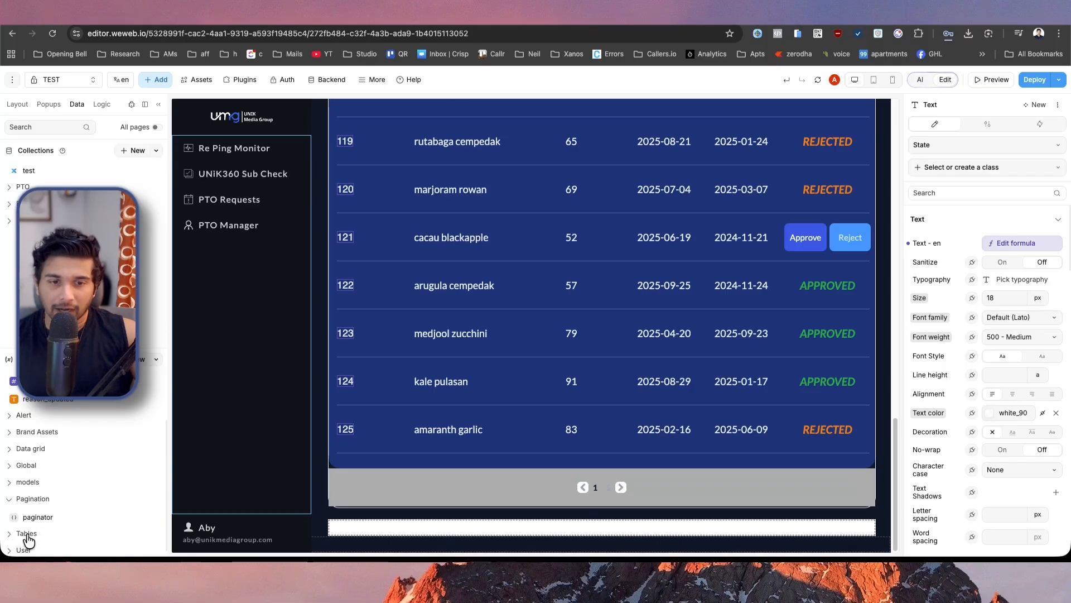
Set page to 1 in the paginator variable's default value and close the variable.
{"action": "left_click", "coordinate": [44, 520]}
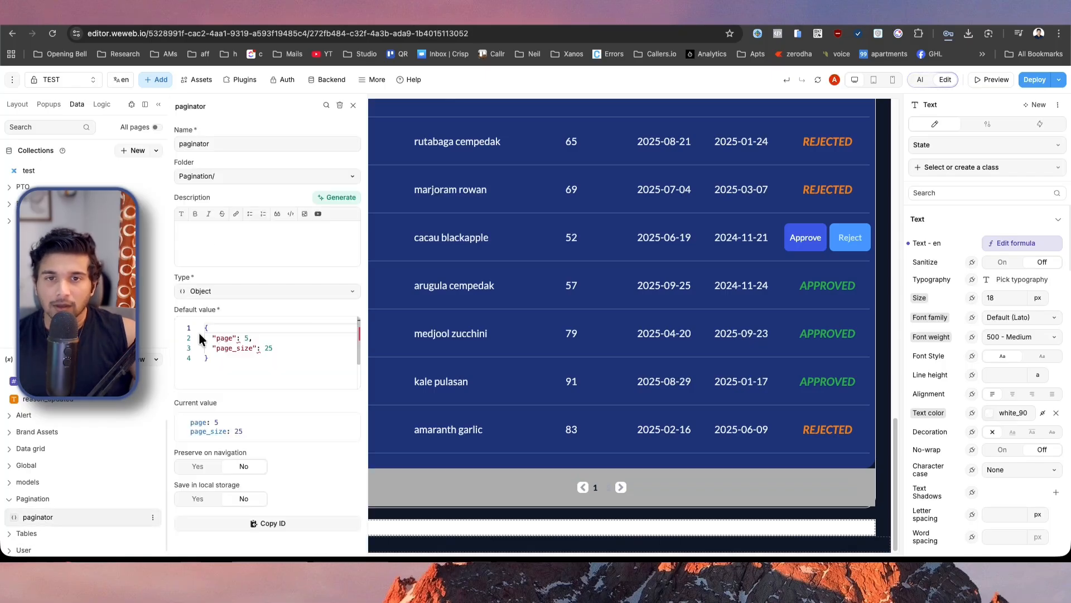
{"action": "left_click", "coordinate": [247, 338]}
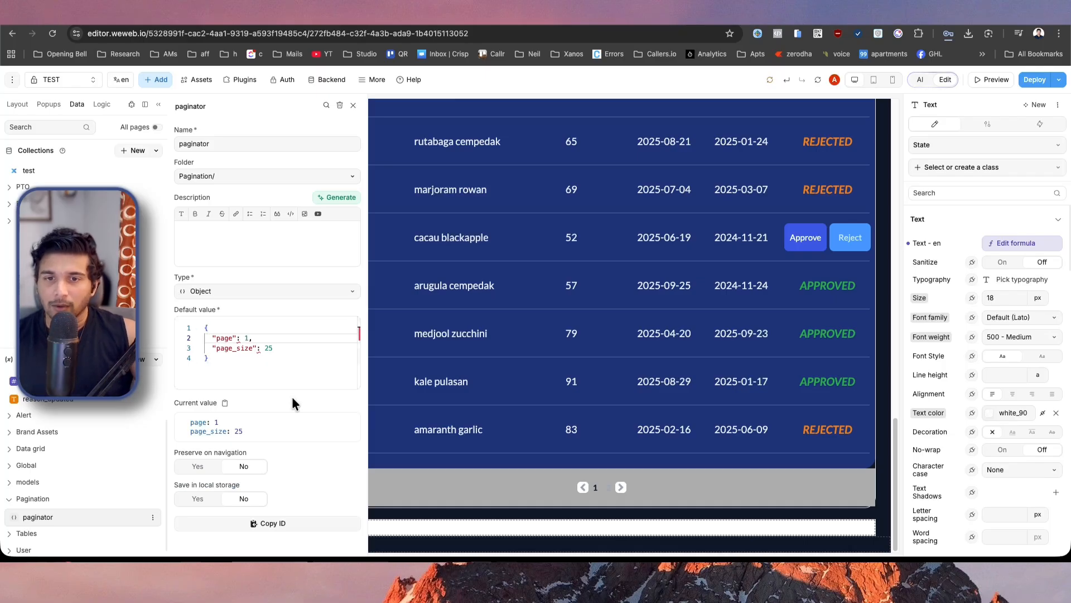
{"action": "left_click", "coordinate": [634, 442]}
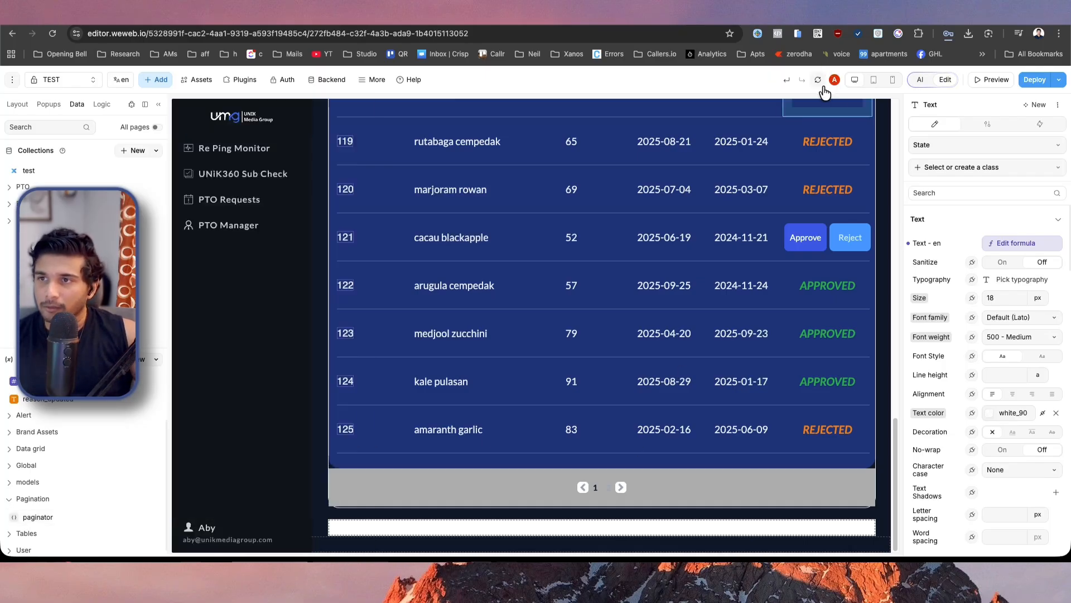
Refresh the page's data and select the existing paginator at the end of the table.
{"action": "left_click", "coordinate": [818, 80]}
{"action": "scroll", "coordinate": [343, 346], "scroll_direction": "down", "scroll_amount": 15}
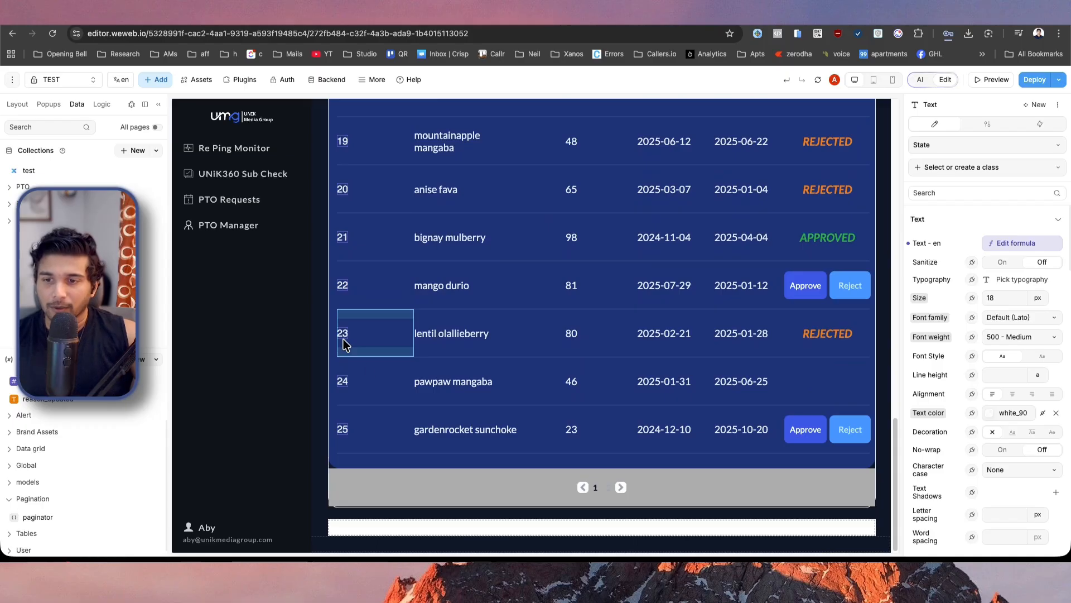
{"action": "left_click", "coordinate": [595, 478]}
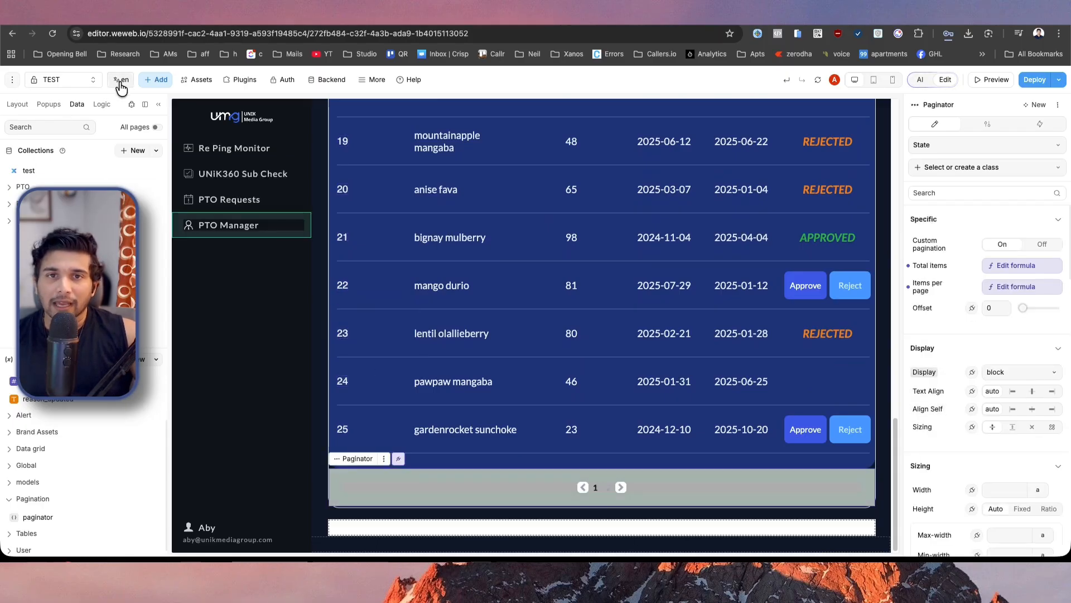
Search the elements for "pagi" and add a new paginator to the empty container below the table.
{"action": "left_click", "coordinate": [156, 79]}
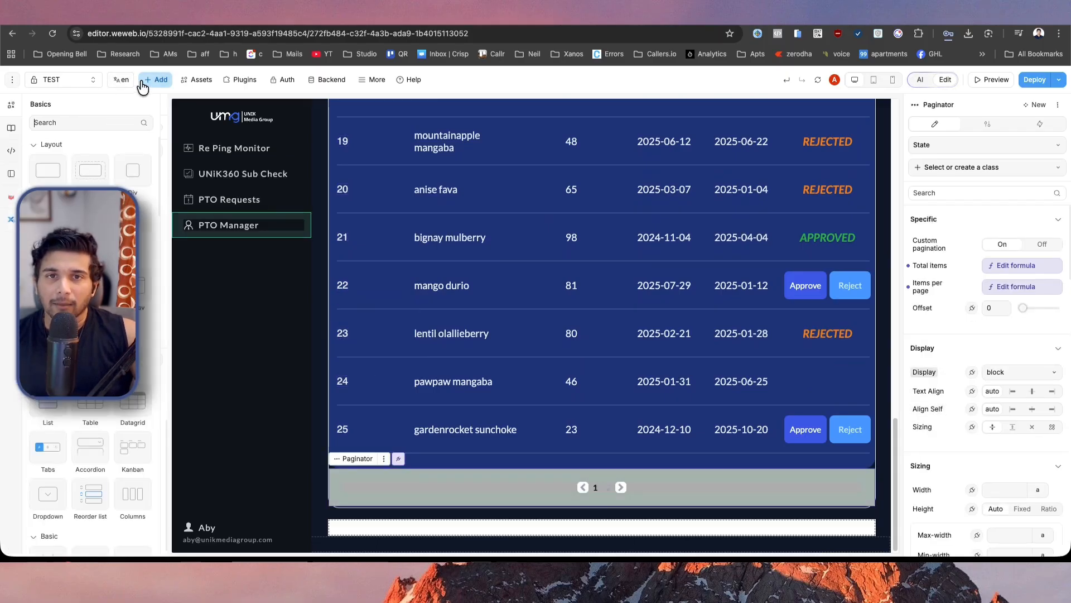
{"action": "left_click", "coordinate": [88, 123]}
{"action": "type", "text": "pagi"}
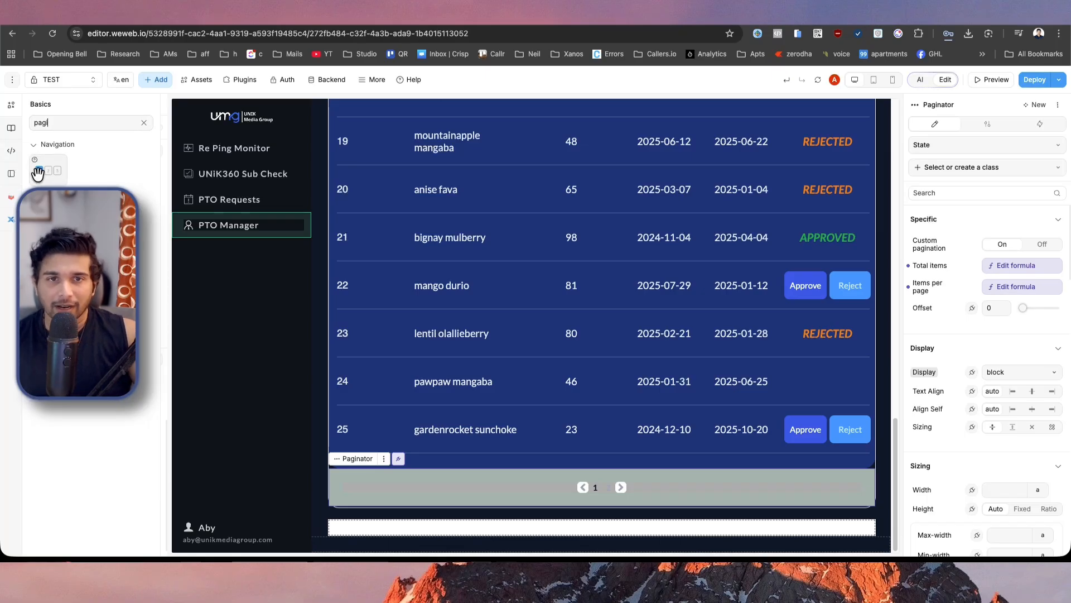
{"action": "left_click_drag", "start_coordinate": [49, 171], "coordinate": [569, 481]}
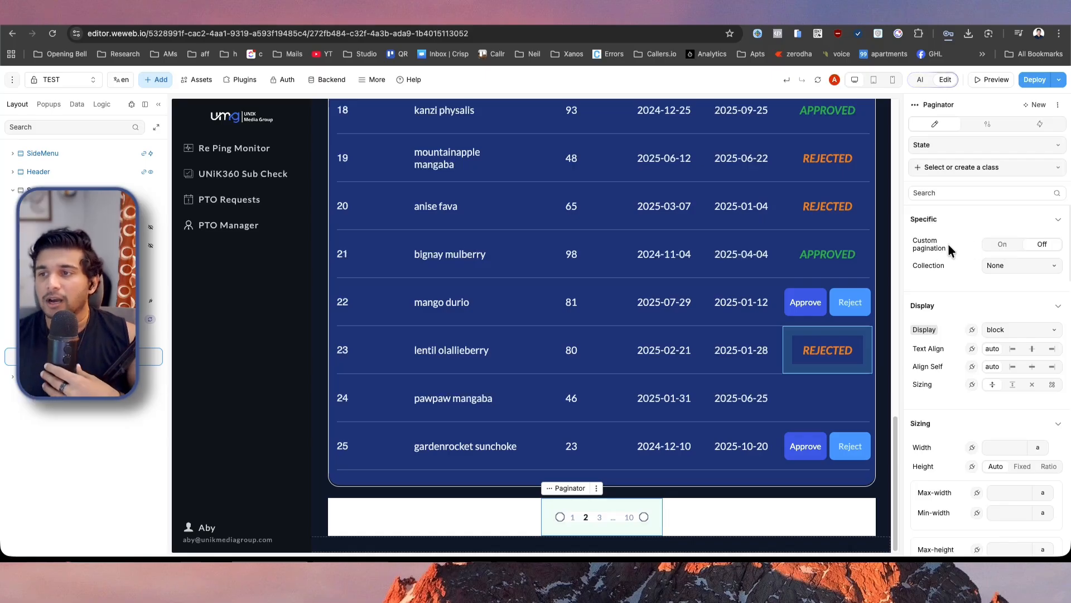
Check the new paginator's collection options and turn on custom pagination for it.
{"action": "left_click", "coordinate": [1038, 266]}
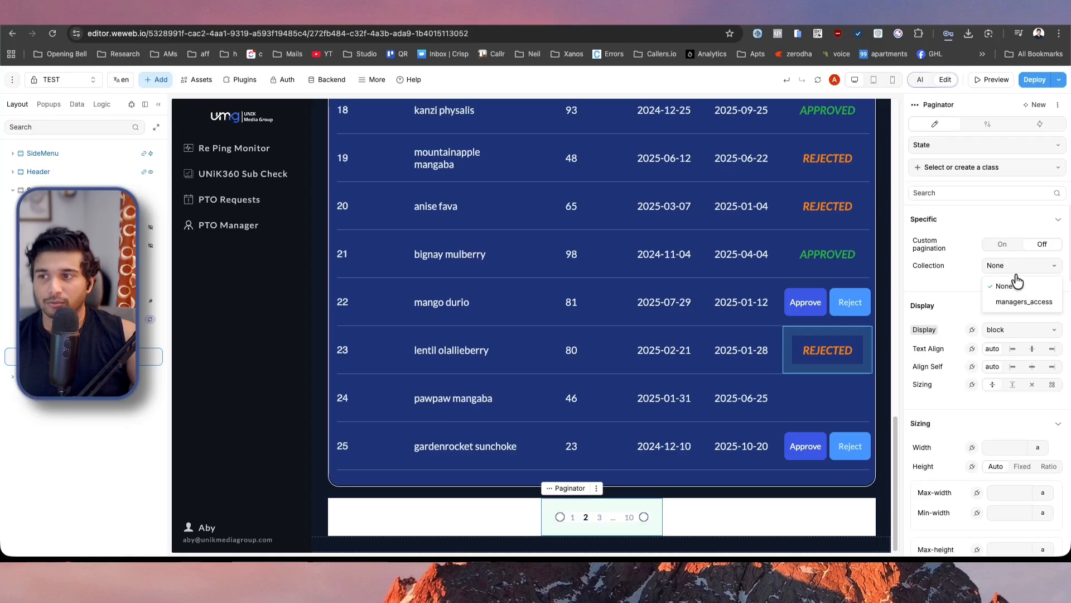
{"action": "left_click", "coordinate": [958, 248]}
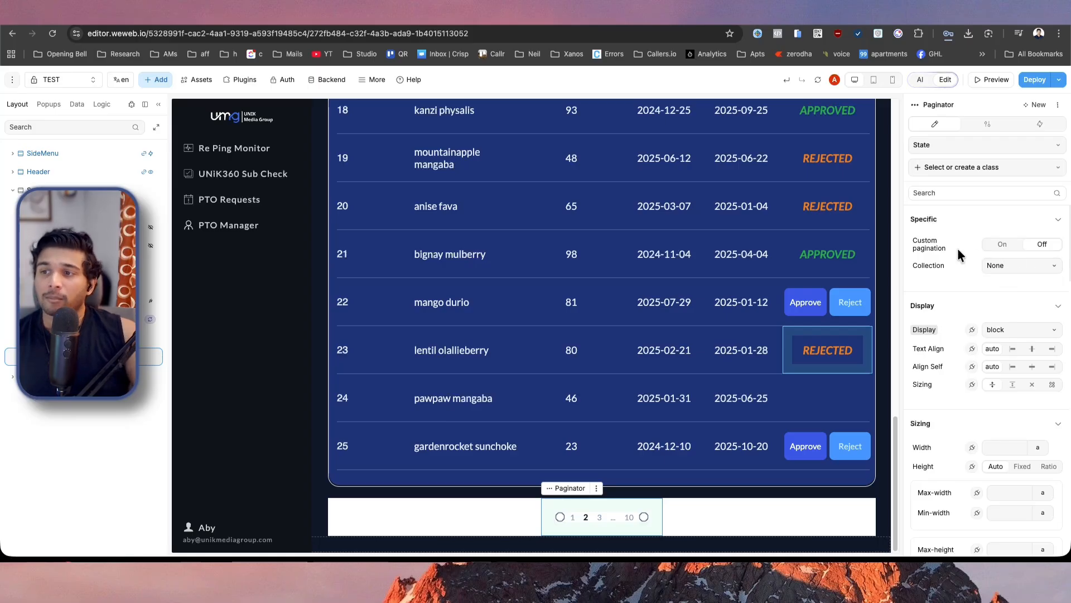
{"action": "left_click", "coordinate": [998, 251]}
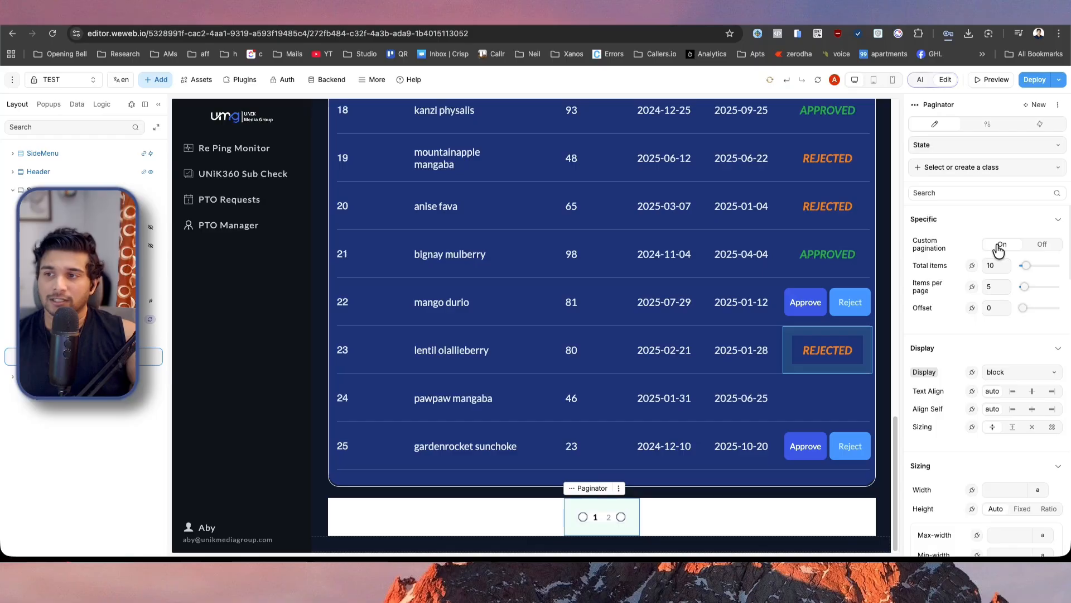
Bind the new paginator's total items to the test collection's data.itemsTotal and close the formula editor.
{"action": "left_click", "coordinate": [972, 265]}
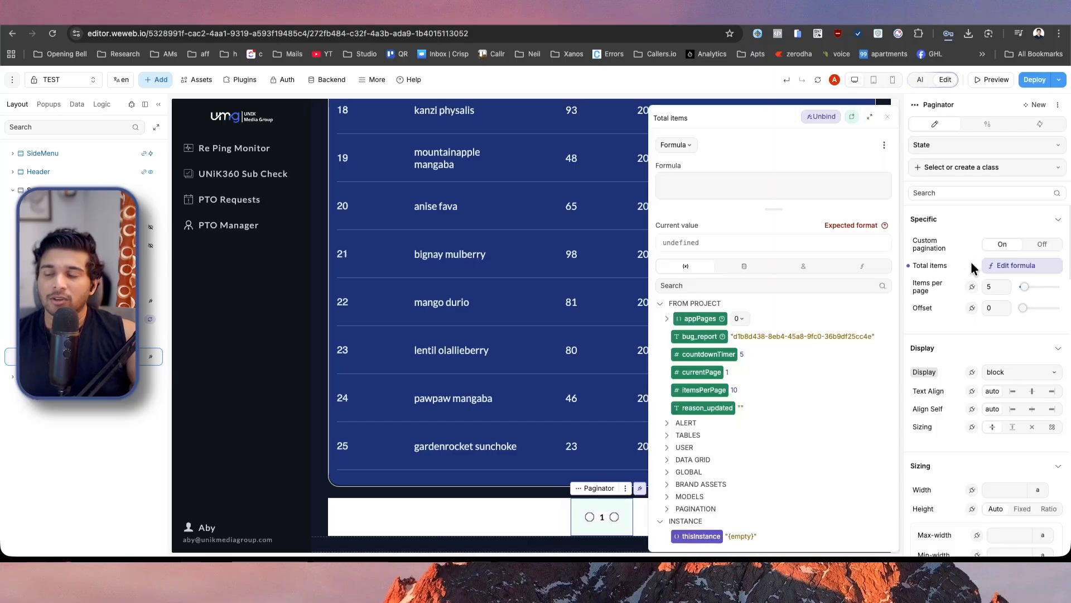
{"action": "left_click", "coordinate": [746, 268]}
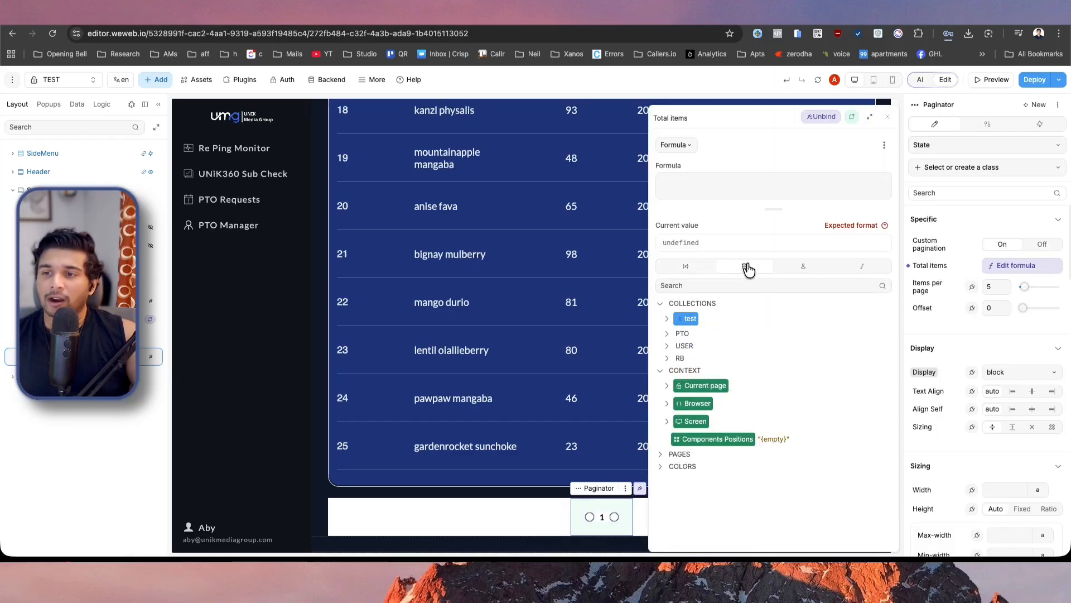
{"action": "left_click", "coordinate": [682, 320]}
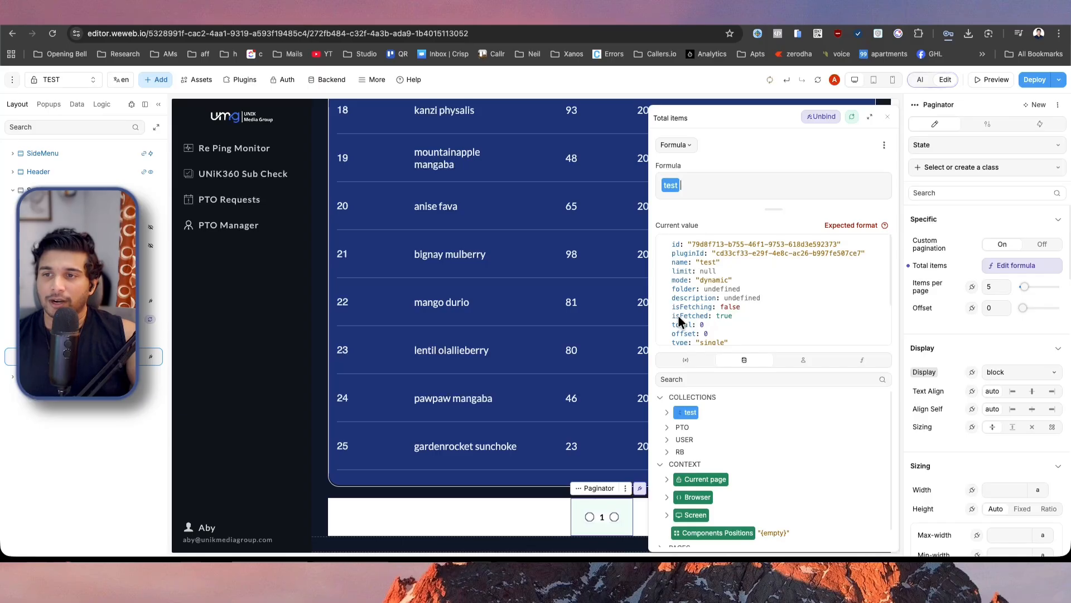
{"action": "scroll", "coordinate": [720, 312], "scroll_direction": "down", "scroll_amount": 2}
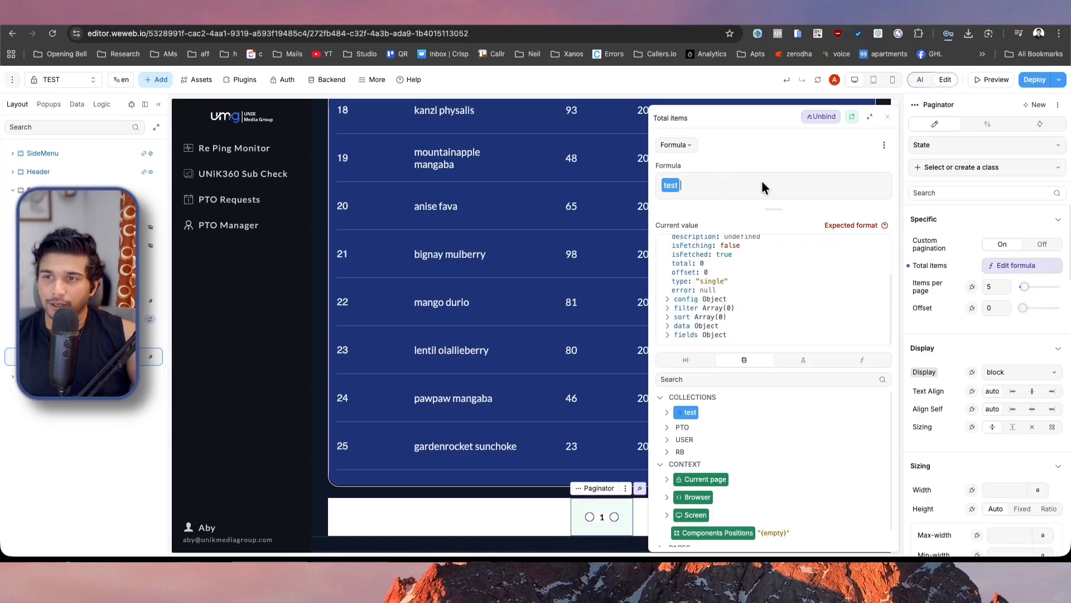
{"action": "type", "text": ".data"}
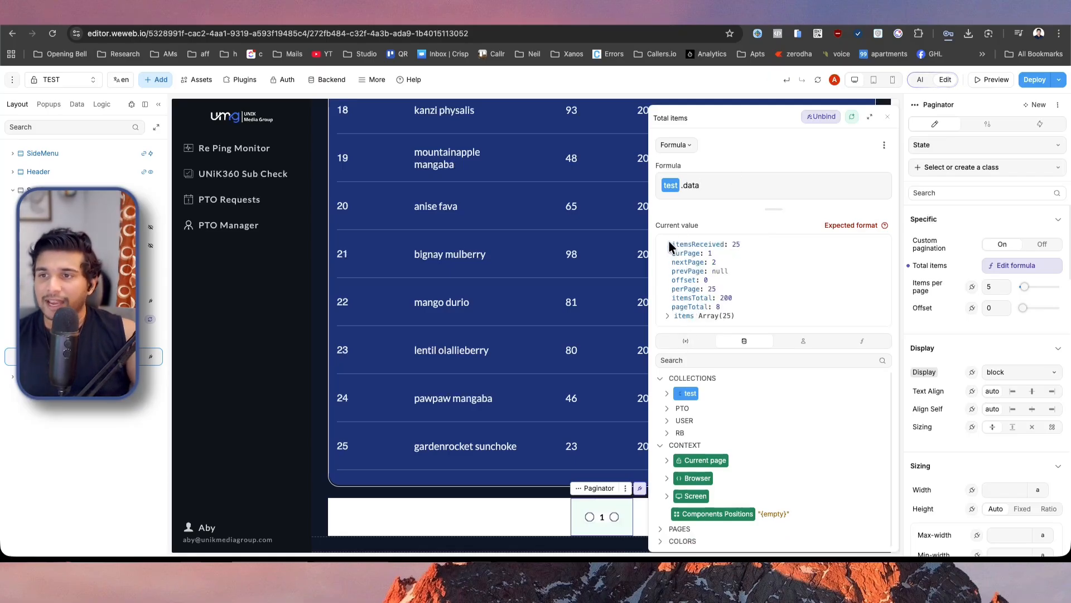
{"action": "mouse_move", "coordinate": [924, 270]}
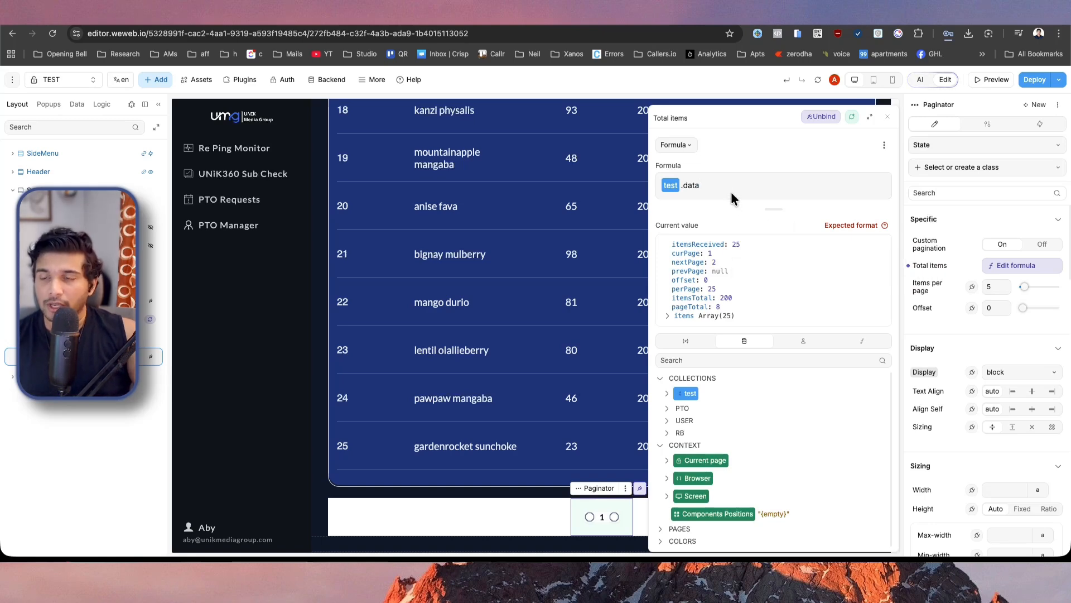
{"action": "double_click", "coordinate": [698, 298]}
{"action": "key", "text": "super+c"}
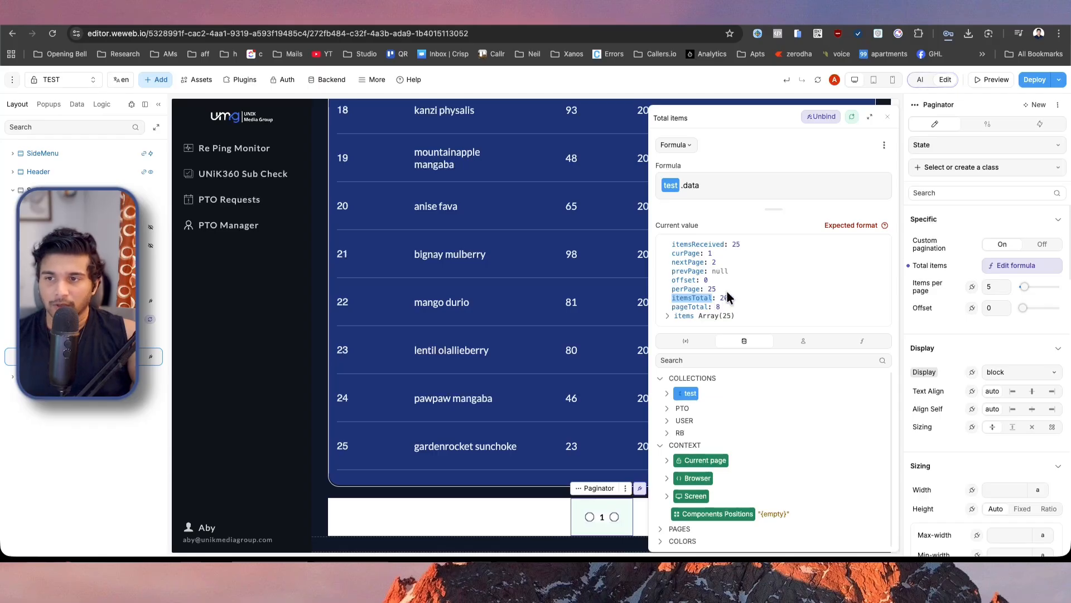
{"action": "left_click", "coordinate": [731, 196]}
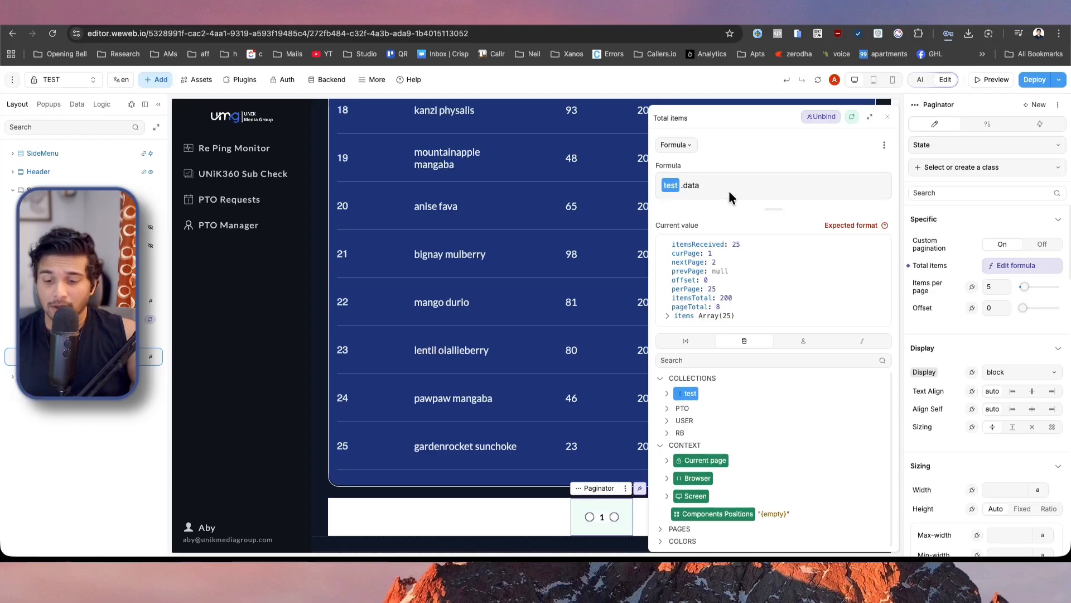
{"action": "type", "text": "."}
{"action": "key", "text": "super+v"}
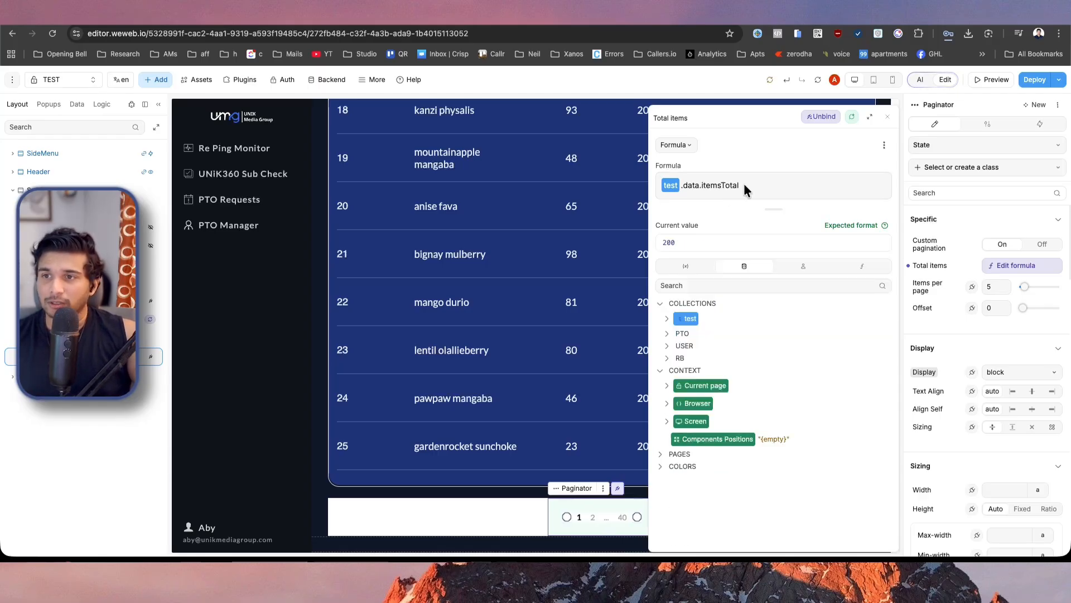
{"action": "mouse_move", "coordinate": [930, 284]}
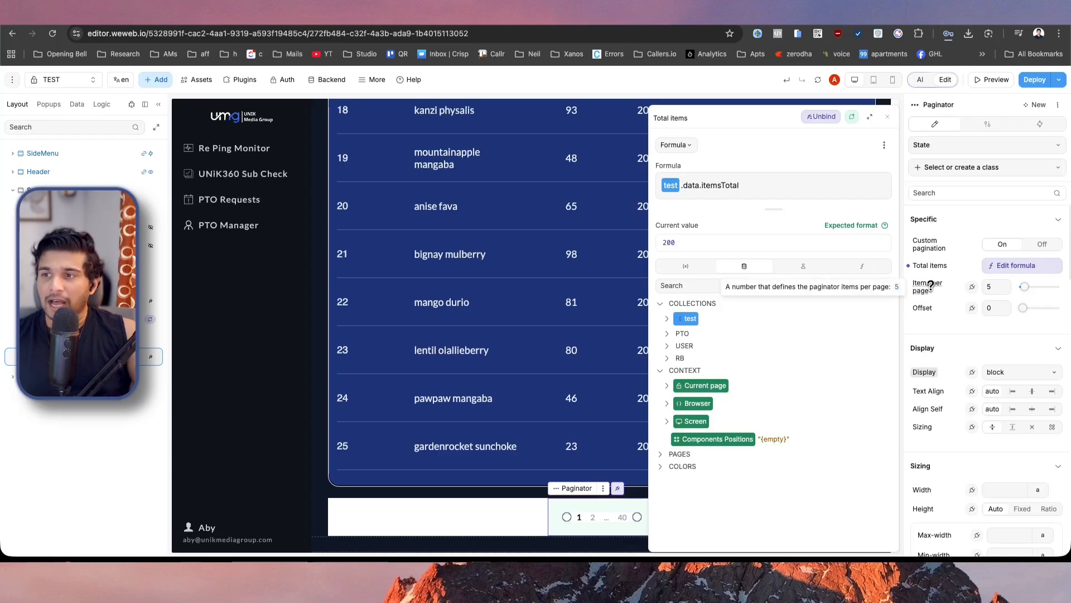
{"action": "left_click", "coordinate": [888, 116]}
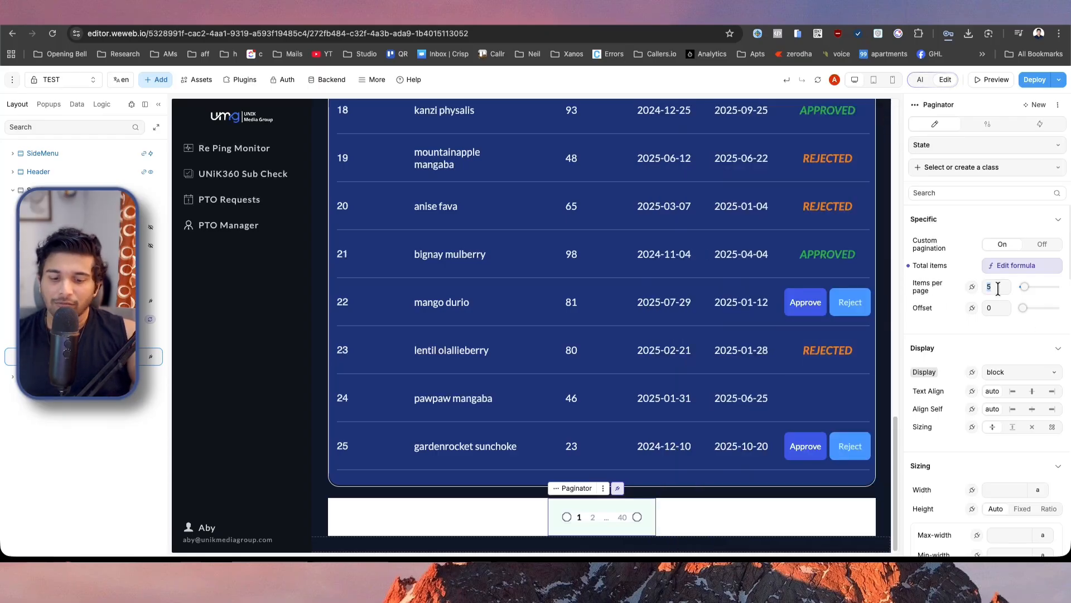
Set the paginator's items per page to 25, replace it with a binding to test.data.perPage, and close the formula.
{"action": "type", "text": "25"}
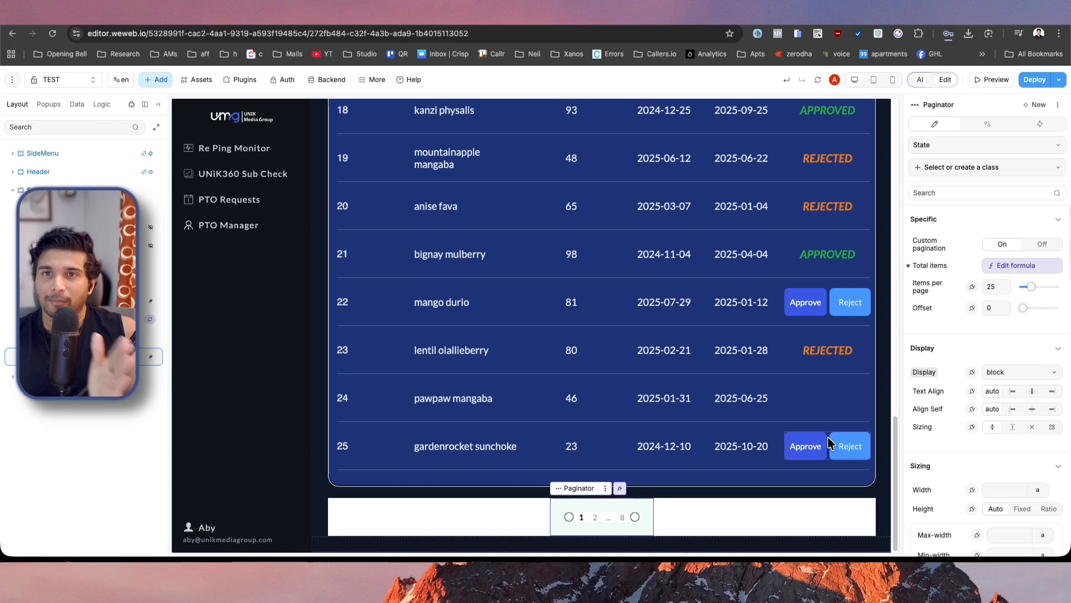
{"action": "left_click", "coordinate": [973, 287]}
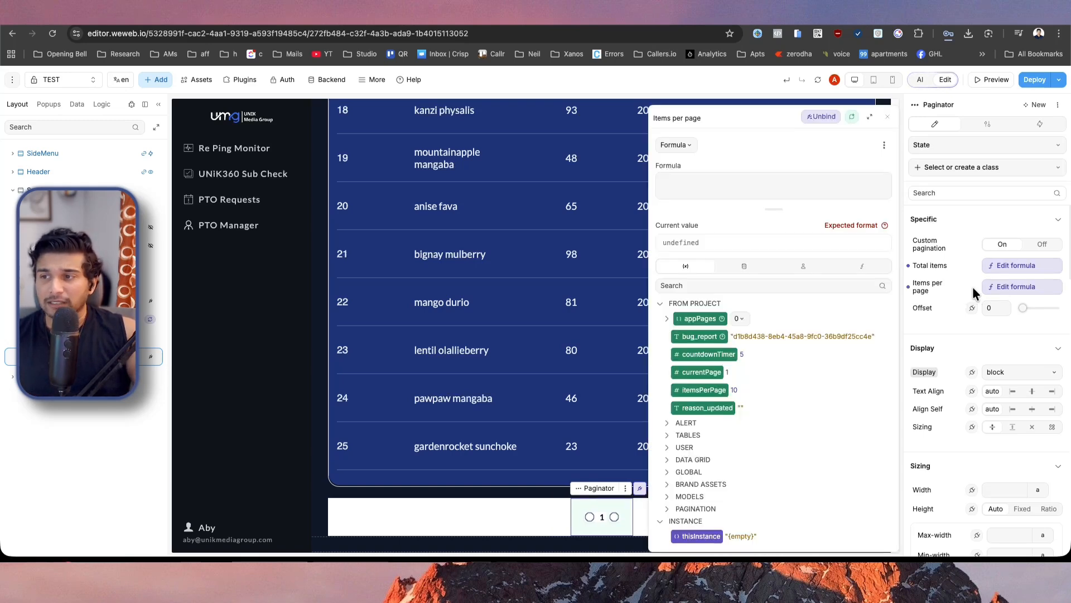
{"action": "left_click", "coordinate": [745, 267]}
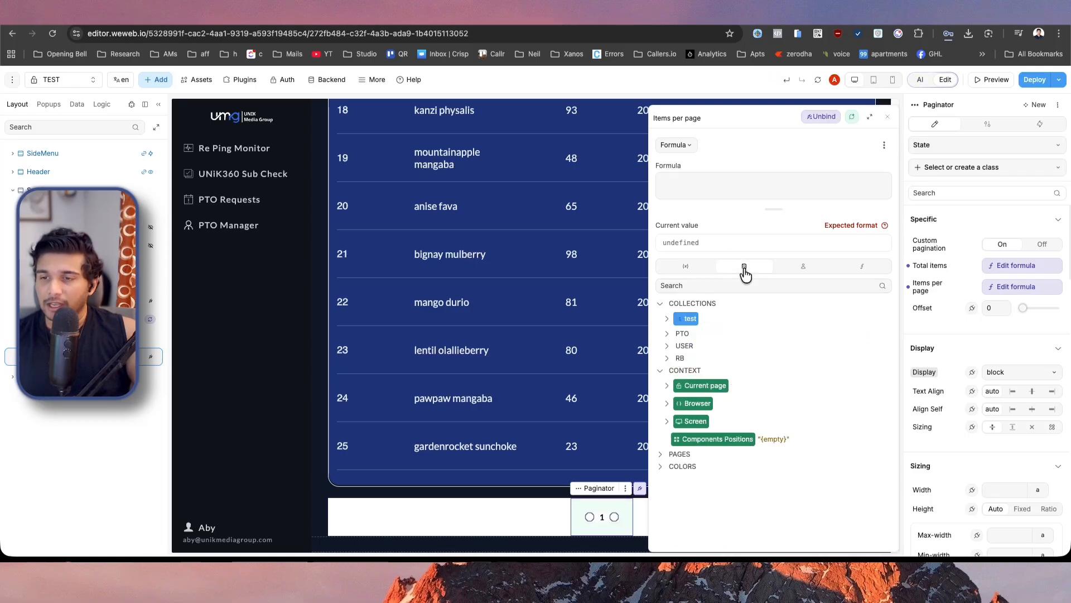
{"action": "left_click", "coordinate": [680, 324]}
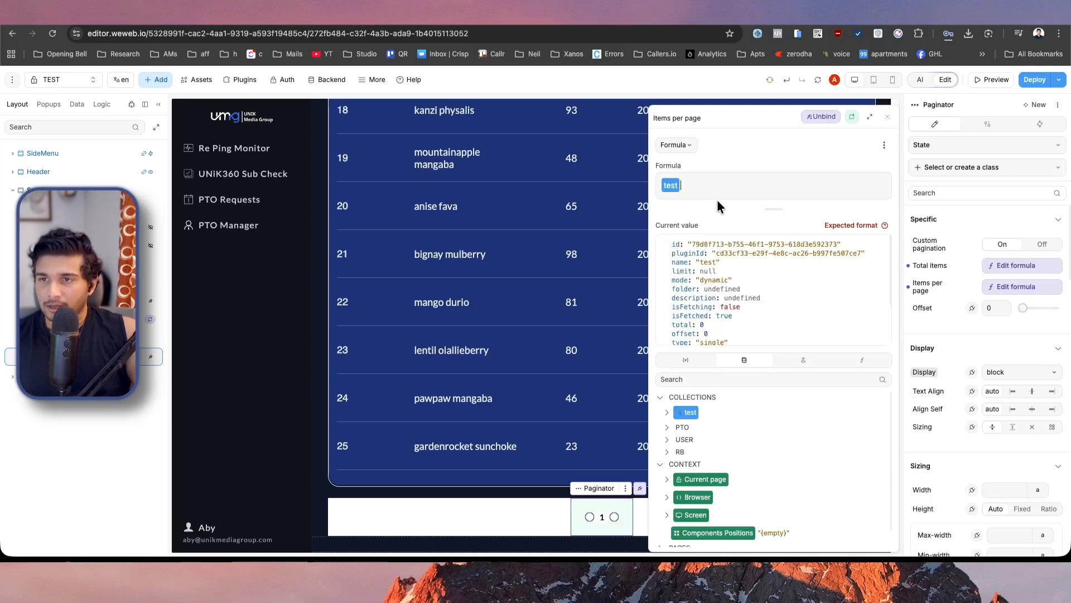
{"action": "key", "text": "BackSpace"}
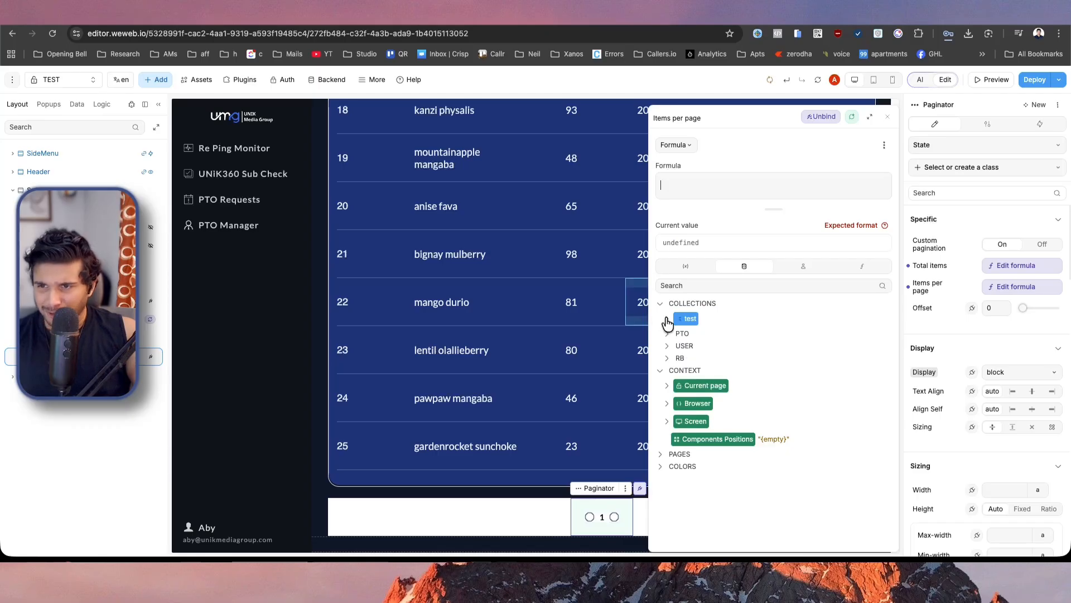
{"action": "left_click", "coordinate": [668, 321]}
{"action": "left_click", "coordinate": [674, 338]}
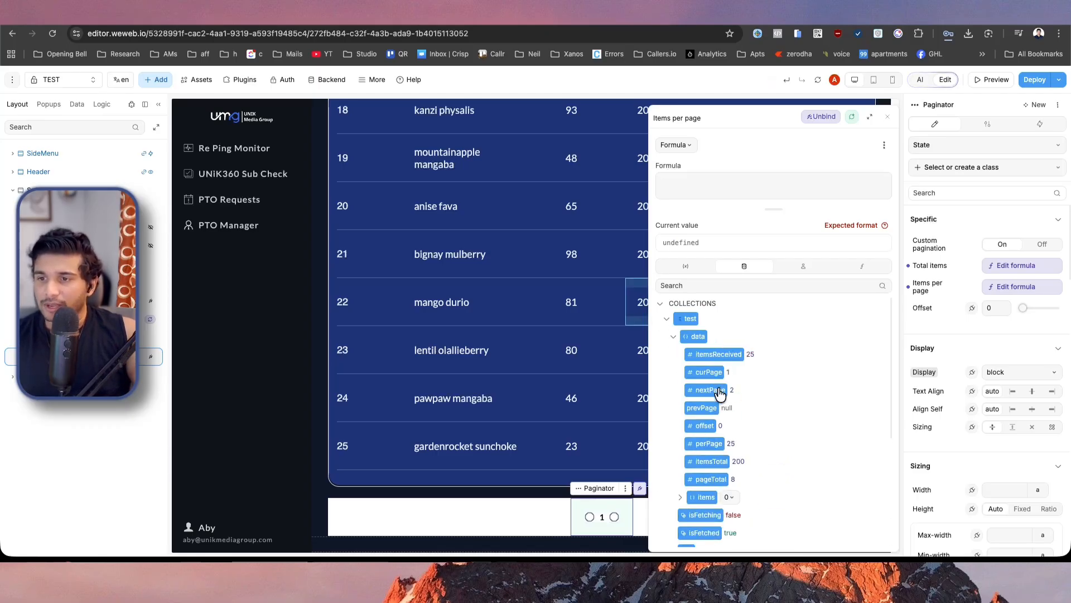
{"action": "left_click", "coordinate": [708, 444]}
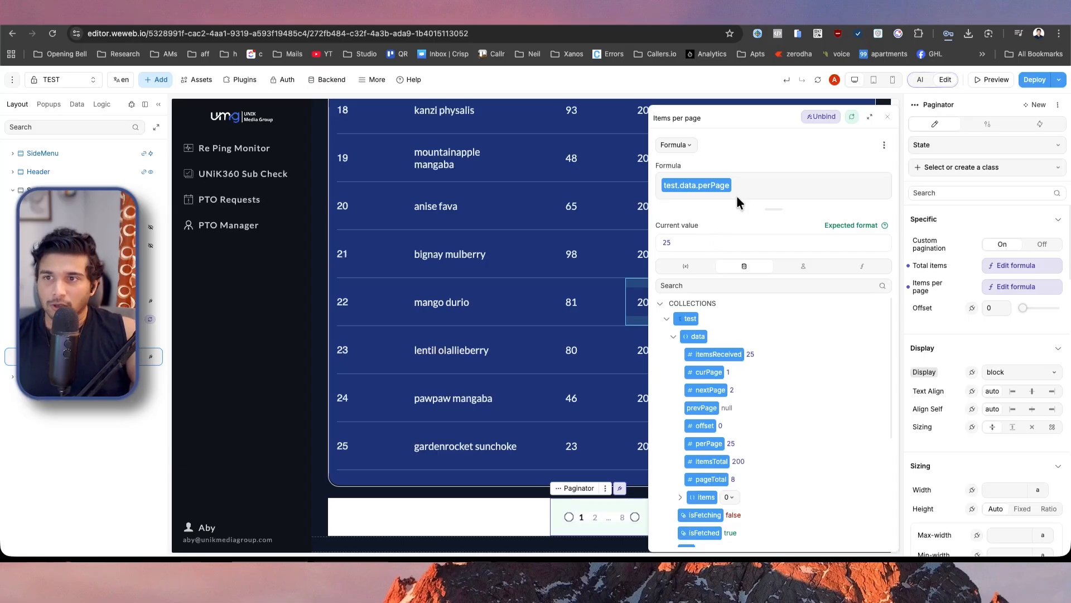
{"action": "left_click", "coordinate": [999, 288]}
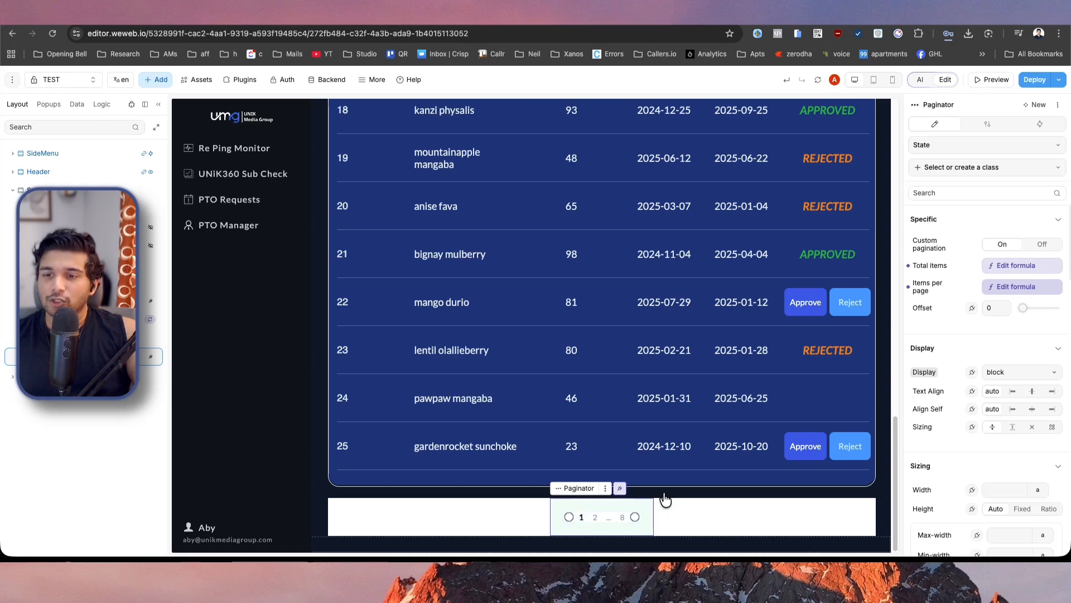
Try offsets of 25 and 50 on the new paginator and check its items per page formula.
{"action": "left_click", "coordinate": [971, 308]}
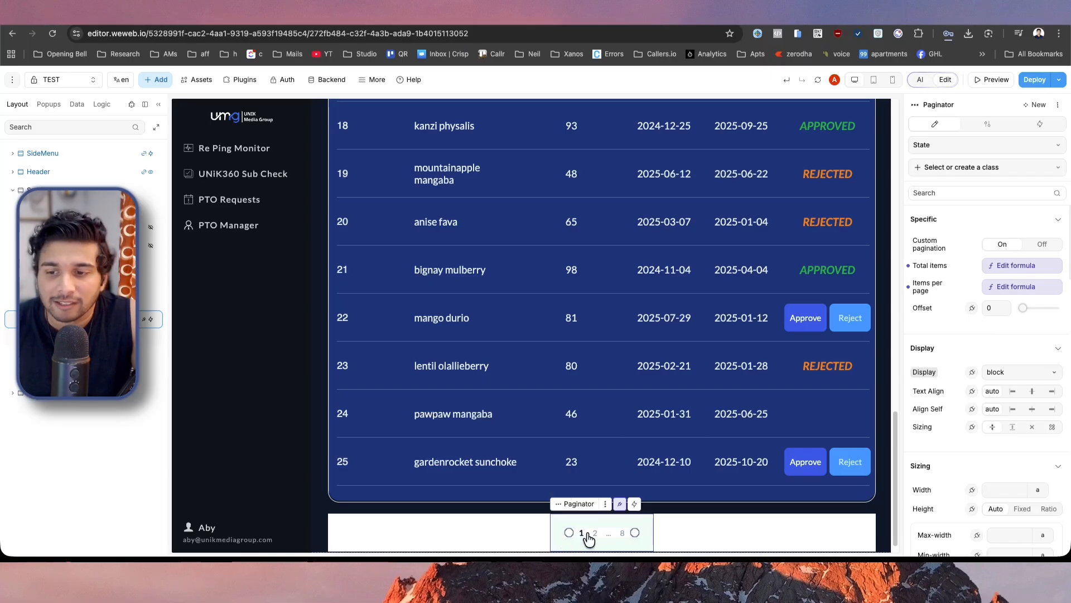
{"action": "double_click", "coordinate": [995, 307]}
{"action": "type", "text": "25"}
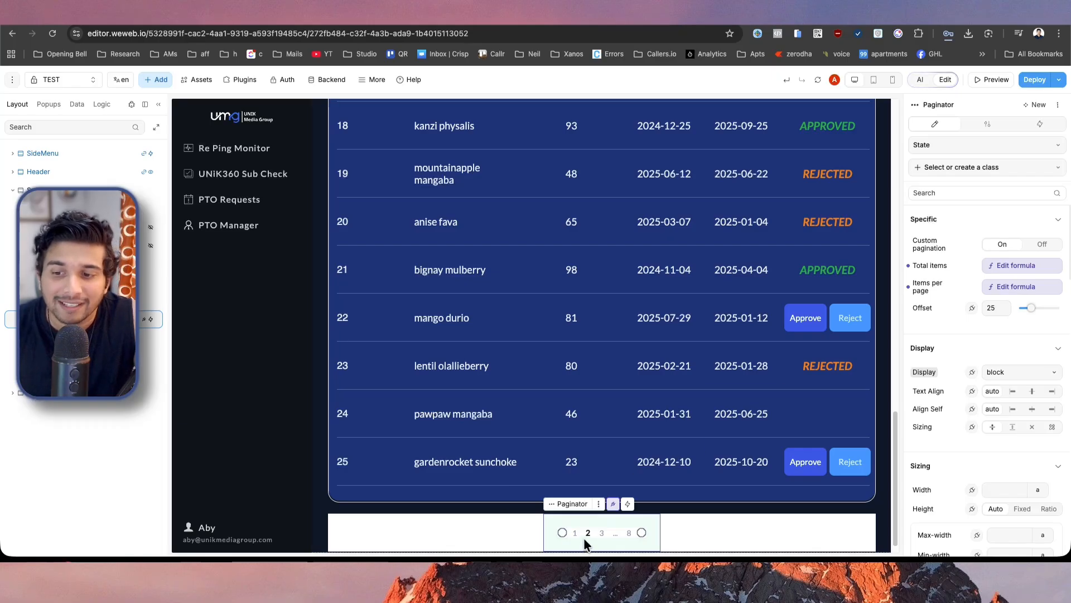
{"action": "double_click", "coordinate": [996, 309]}
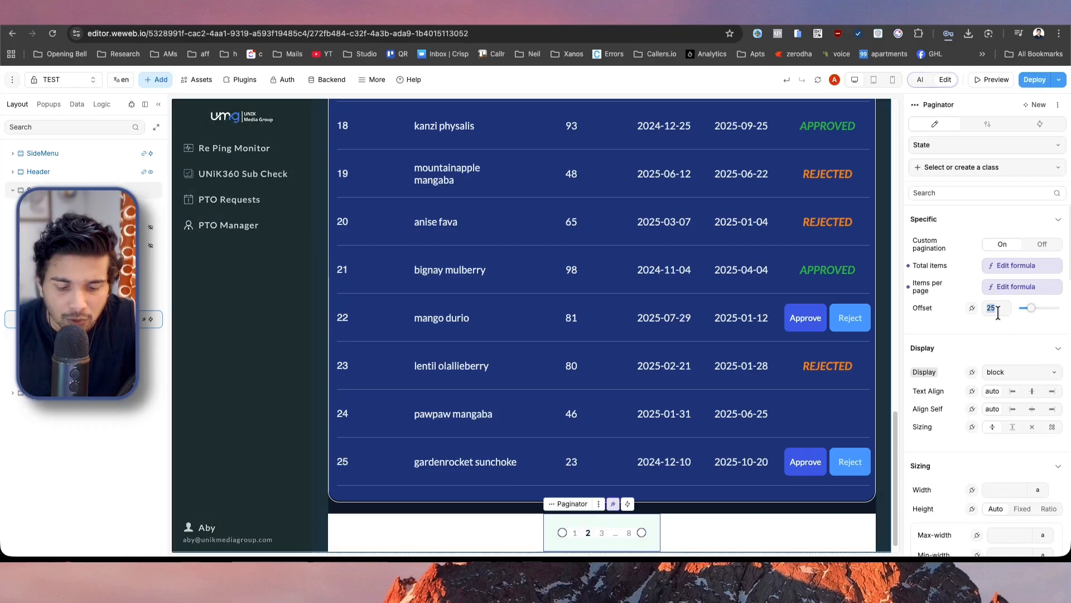
{"action": "type", "text": "50"}
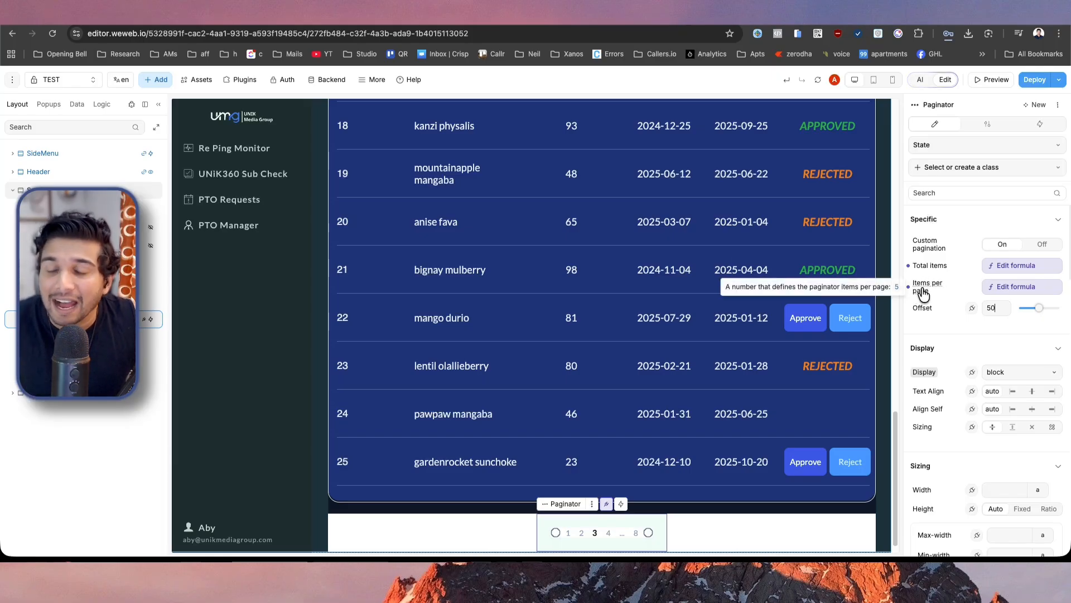
{"action": "left_click", "coordinate": [1015, 289]}
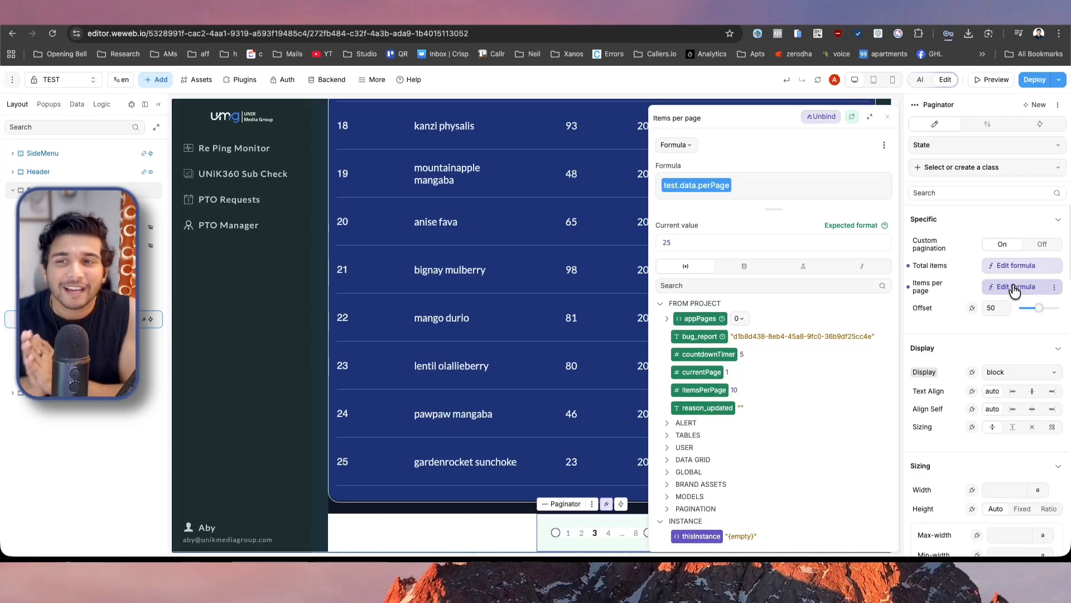
{"action": "left_click", "coordinate": [1014, 291]}
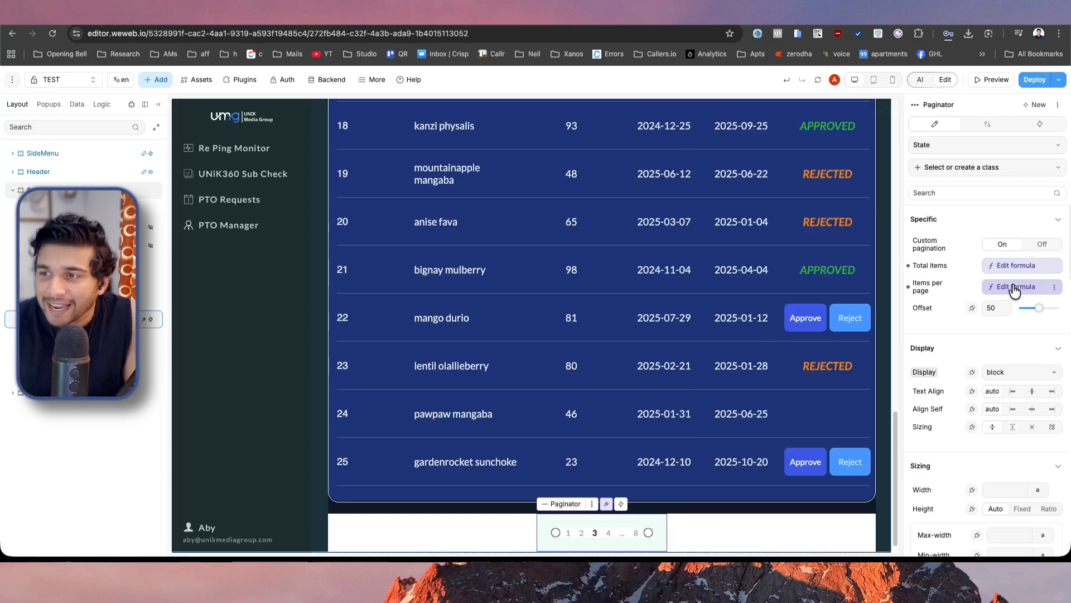
Reset the new paginator's offset to 0 and change it to 25.
{"action": "double_click", "coordinate": [989, 307]}
{"action": "type", "text": "0"}
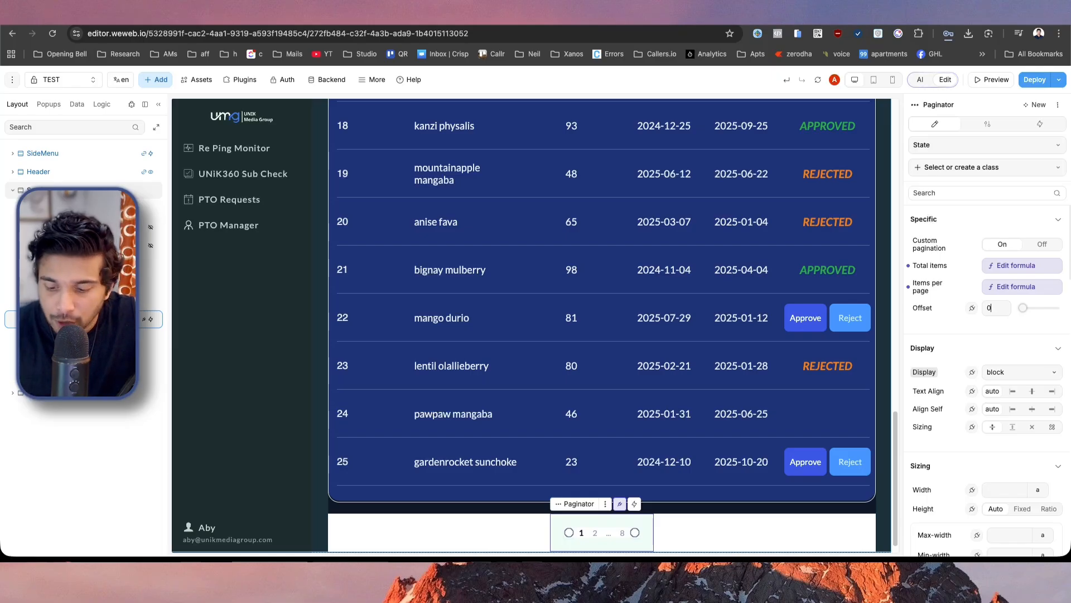
{"action": "type", "text": "5"}
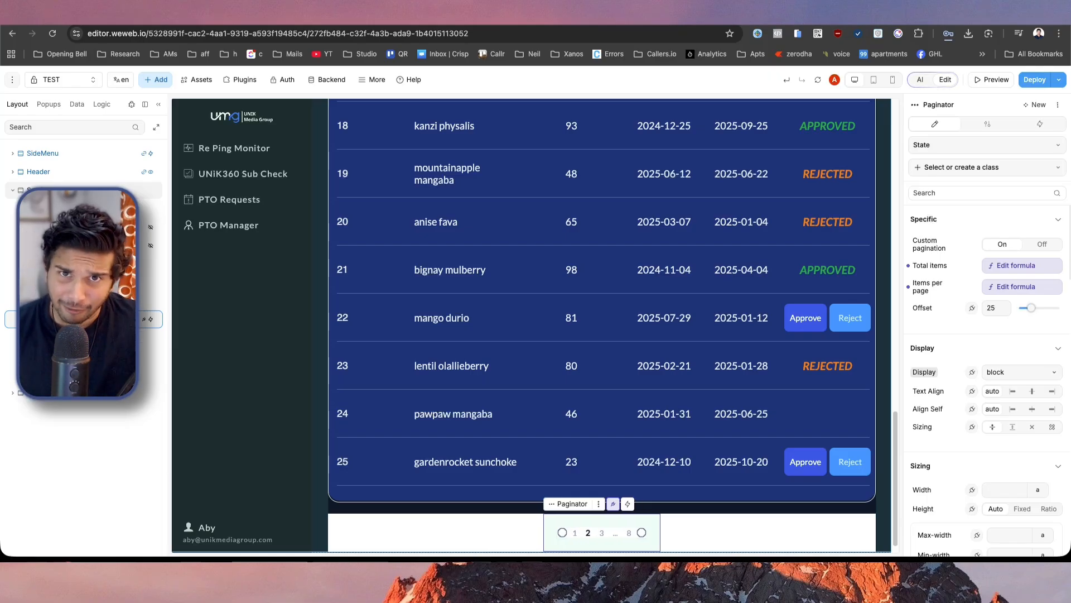
Reset the paginator's offset to 0 and review the first page of table rows.
{"action": "key", "text": "BackSpace"}
{"action": "key", "text": "BackSpace"}
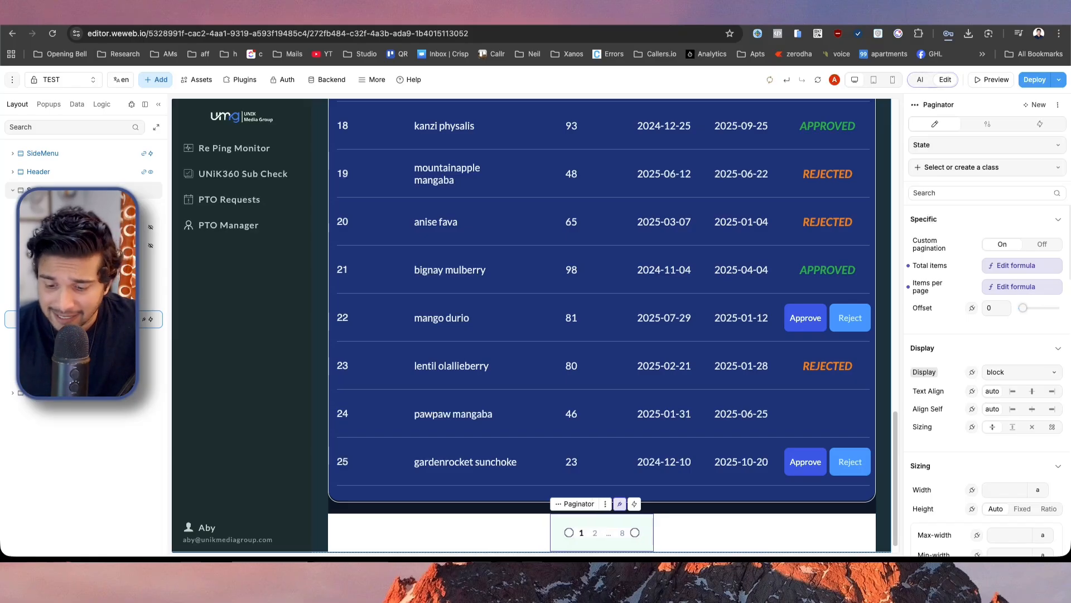
{"action": "key", "text": "BackSpace"}
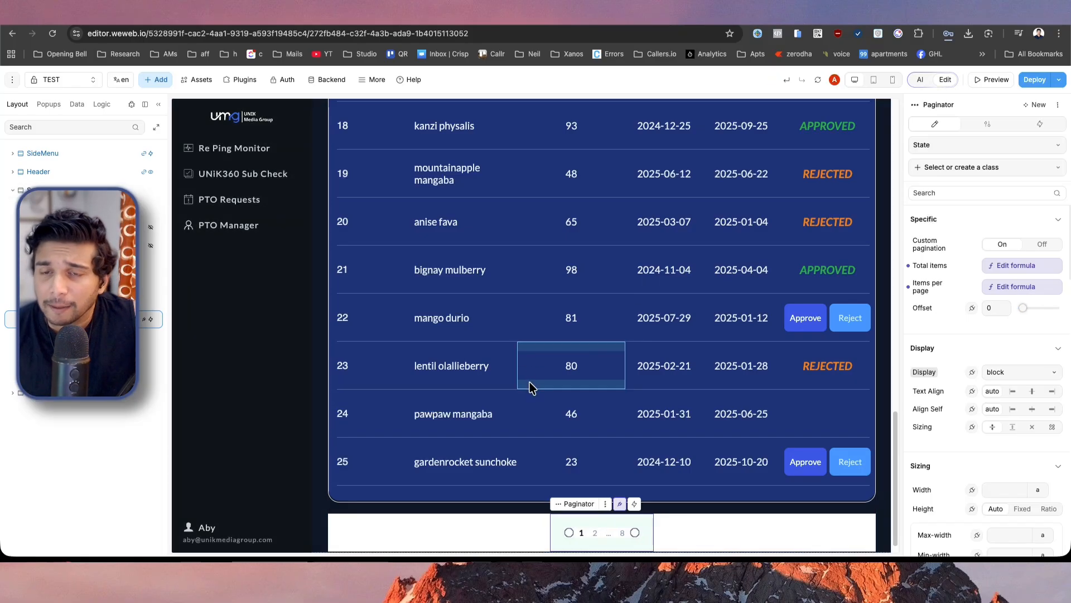
{"action": "scroll", "coordinate": [531, 386], "scroll_direction": "up", "scroll_amount": 10}
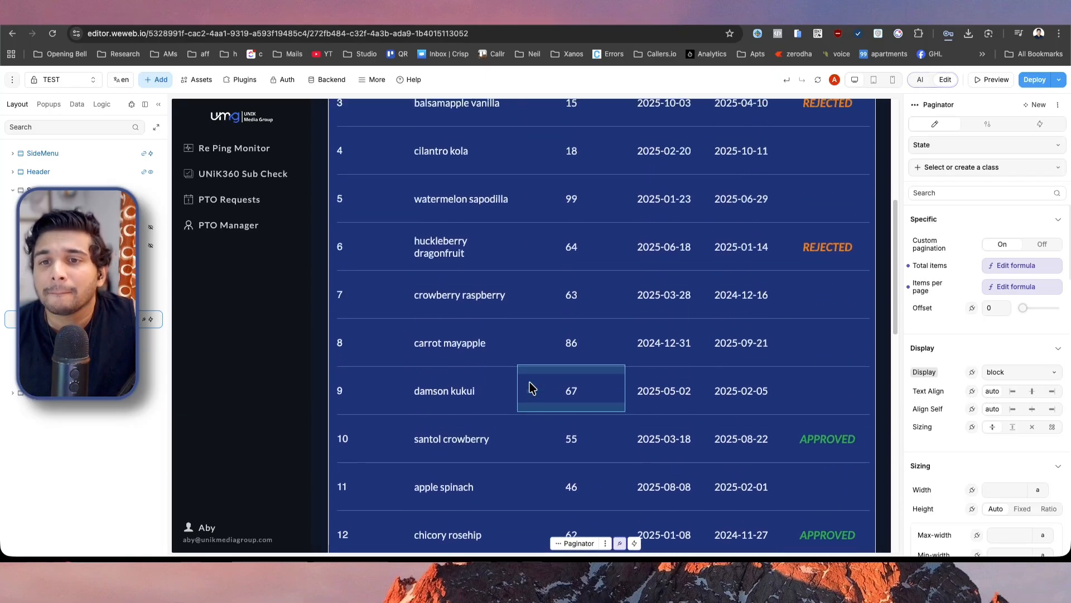
{"action": "scroll", "coordinate": [530, 387], "scroll_direction": "up", "scroll_amount": 5}
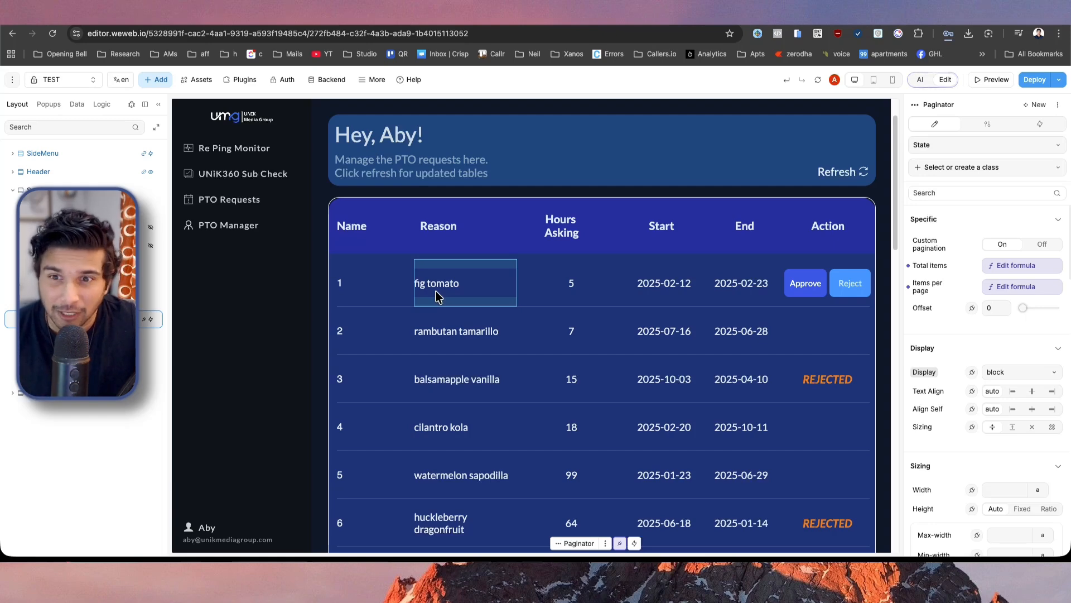
{"action": "scroll", "coordinate": [437, 296], "scroll_direction": "down", "scroll_amount": 15}
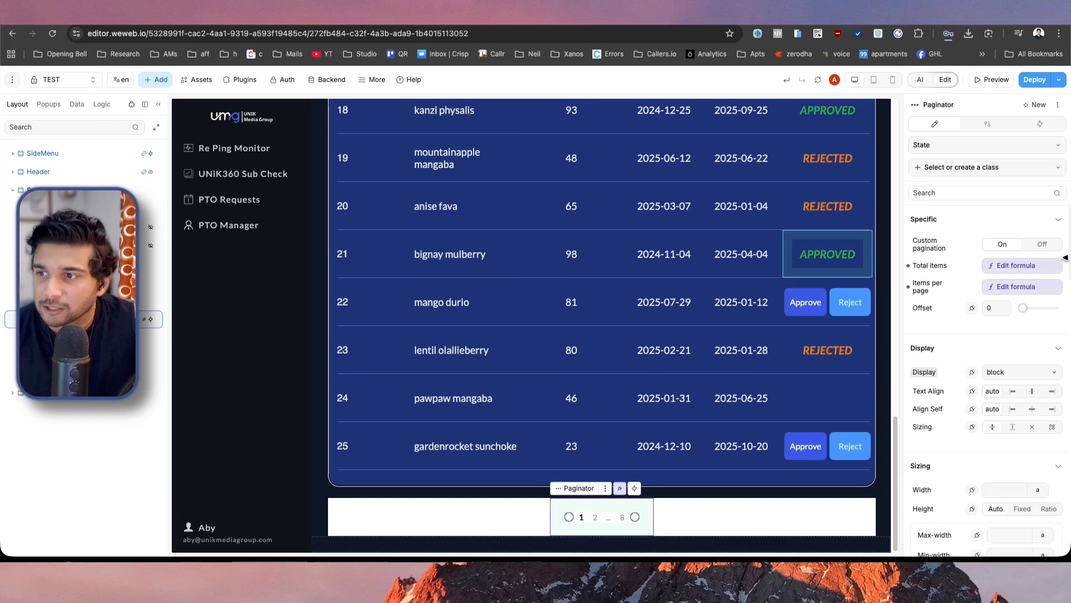
Bind the paginator's offset to the formula (test.data.curPage - 1) * test.data.perPage.
{"action": "double_click", "coordinate": [994, 307]}
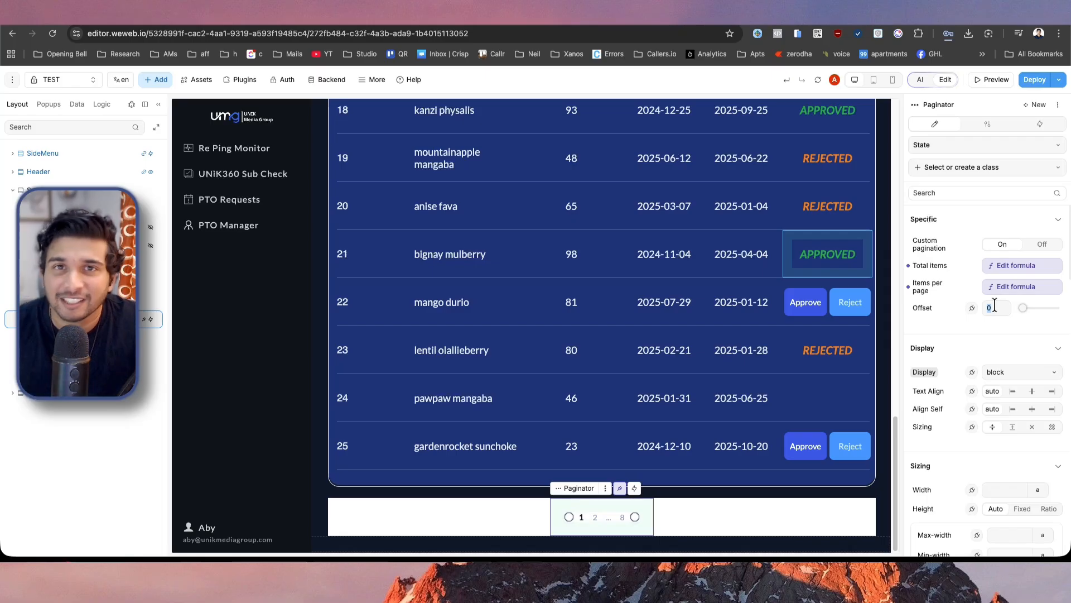
{"action": "left_click", "coordinate": [972, 308]}
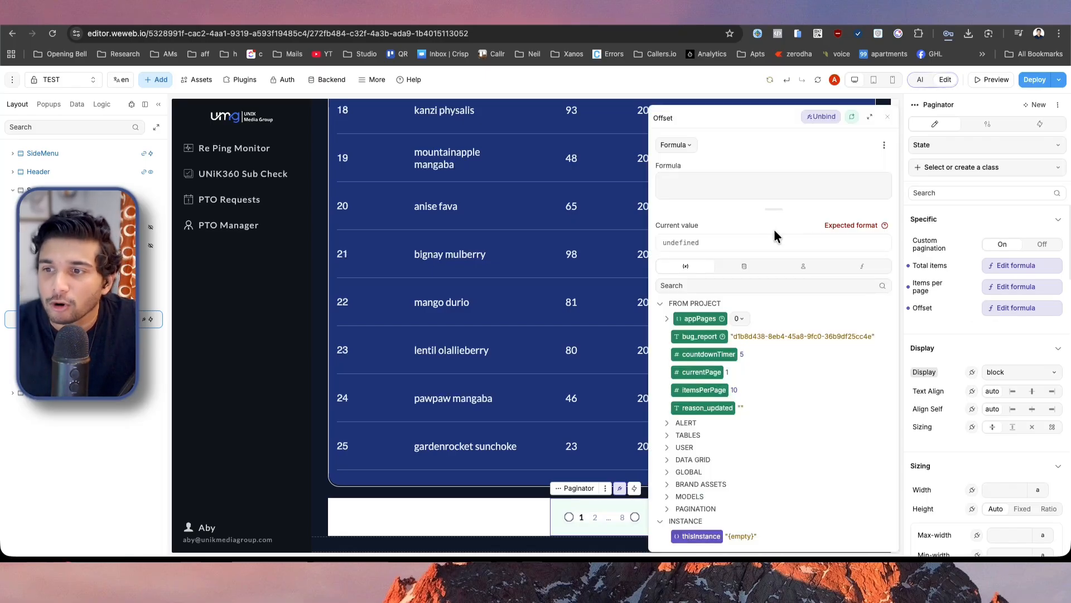
{"action": "left_click", "coordinate": [745, 267]}
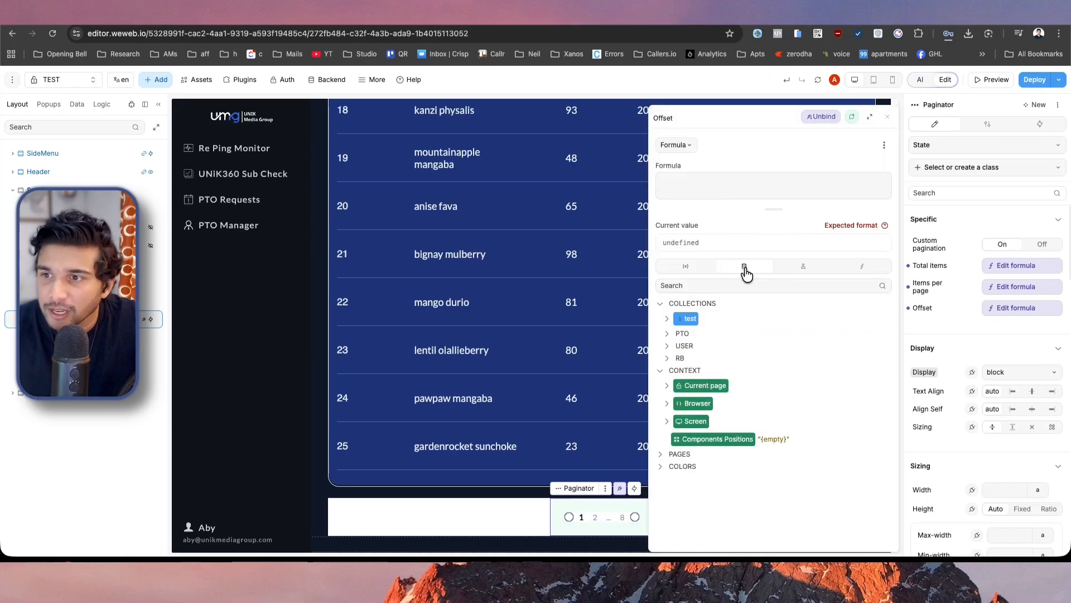
{"action": "left_click", "coordinate": [690, 186]}
{"action": "type", "text": "( test.data.curPage - 1 ) * test.data.perPage"}
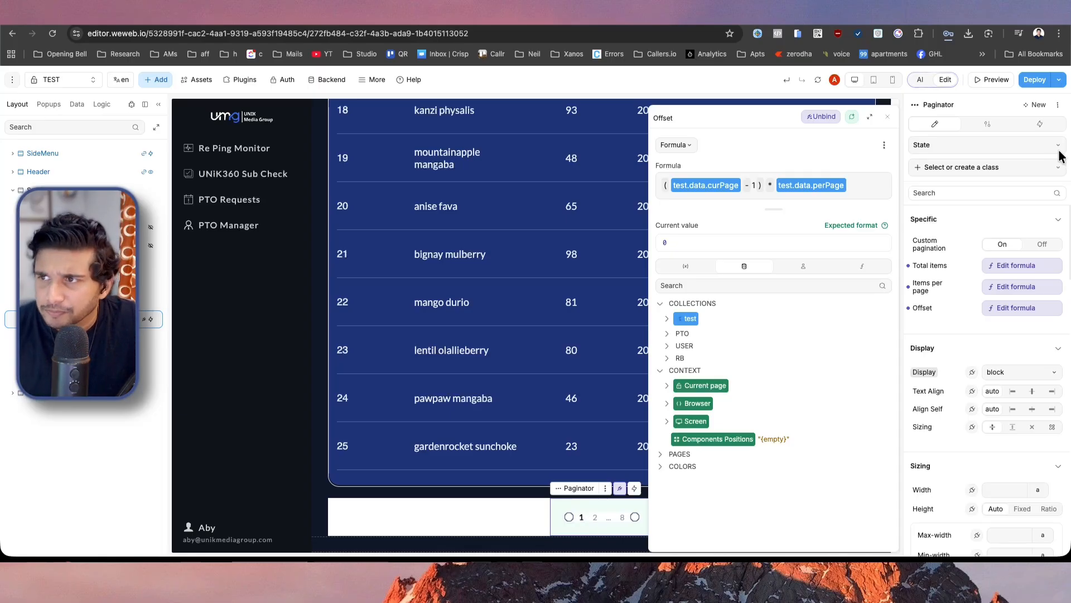
Preview the page, switch the table to page 2, check its rows, and return to editing.
{"action": "left_click", "coordinate": [997, 80]}
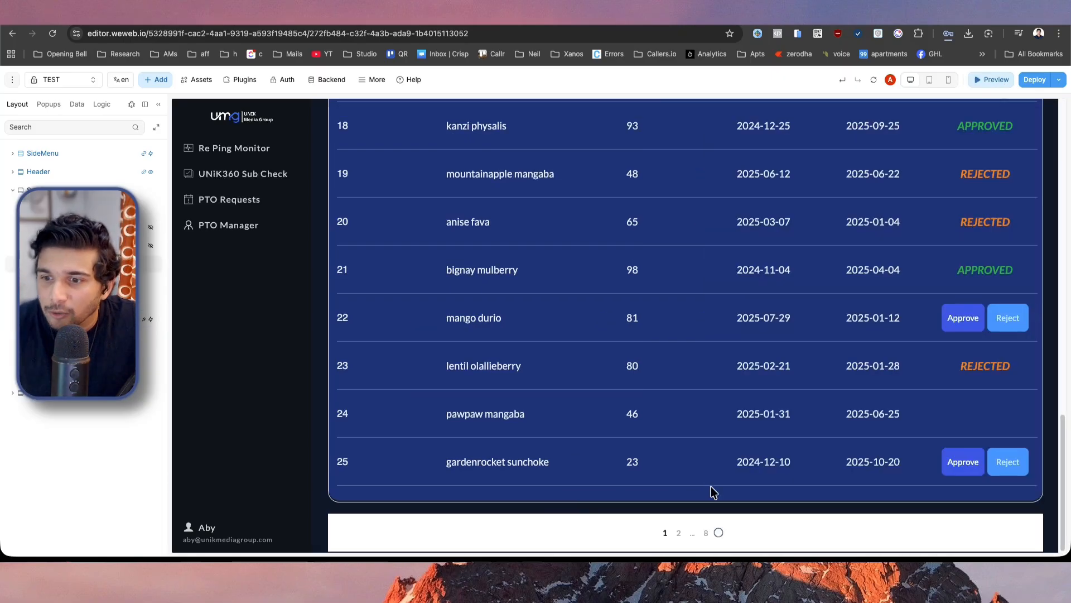
{"action": "left_click", "coordinate": [679, 534]}
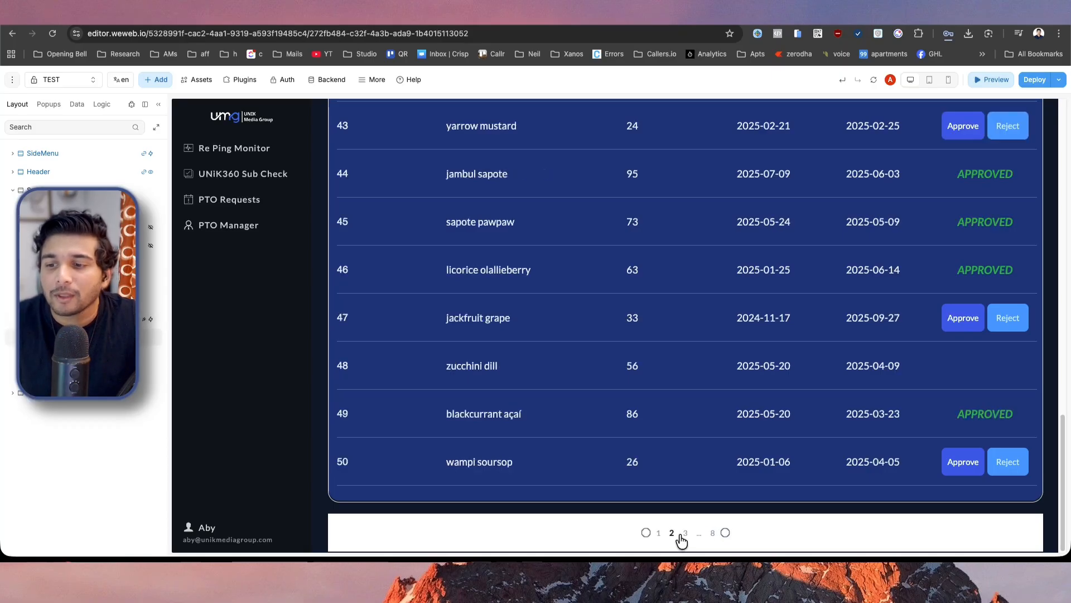
{"action": "scroll", "coordinate": [555, 465], "scroll_direction": "up", "scroll_amount": 15}
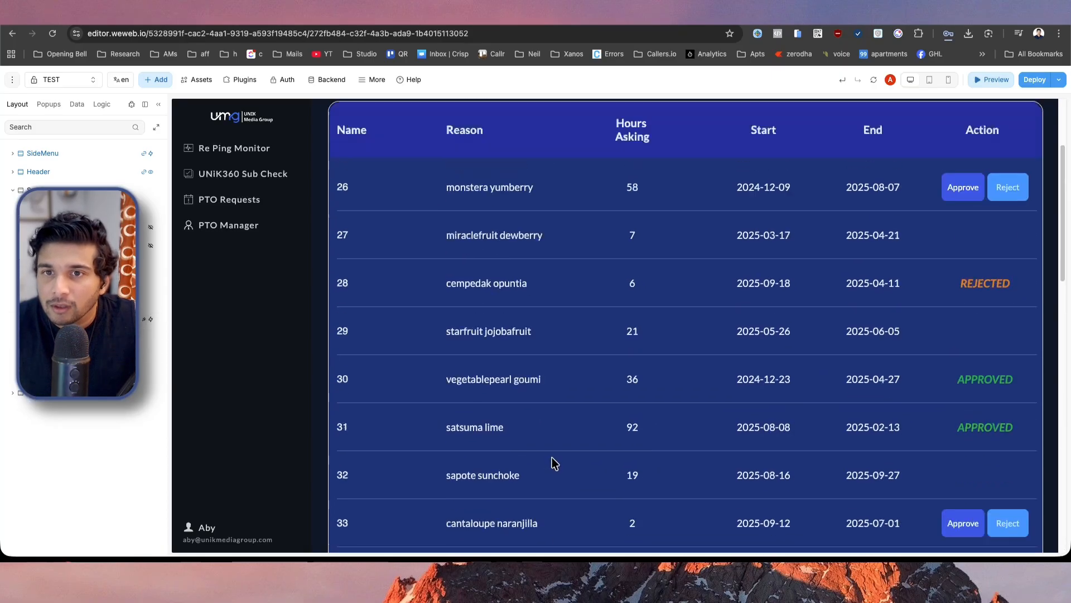
{"action": "scroll", "coordinate": [340, 333], "scroll_direction": "down", "scroll_amount": 15}
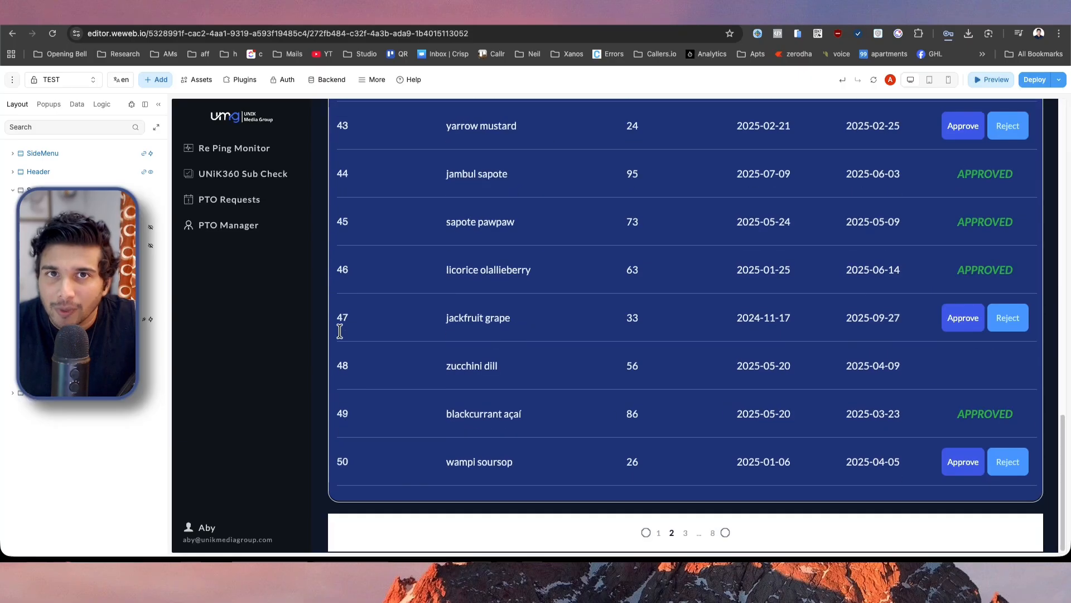
{"action": "left_click", "coordinate": [996, 80]}
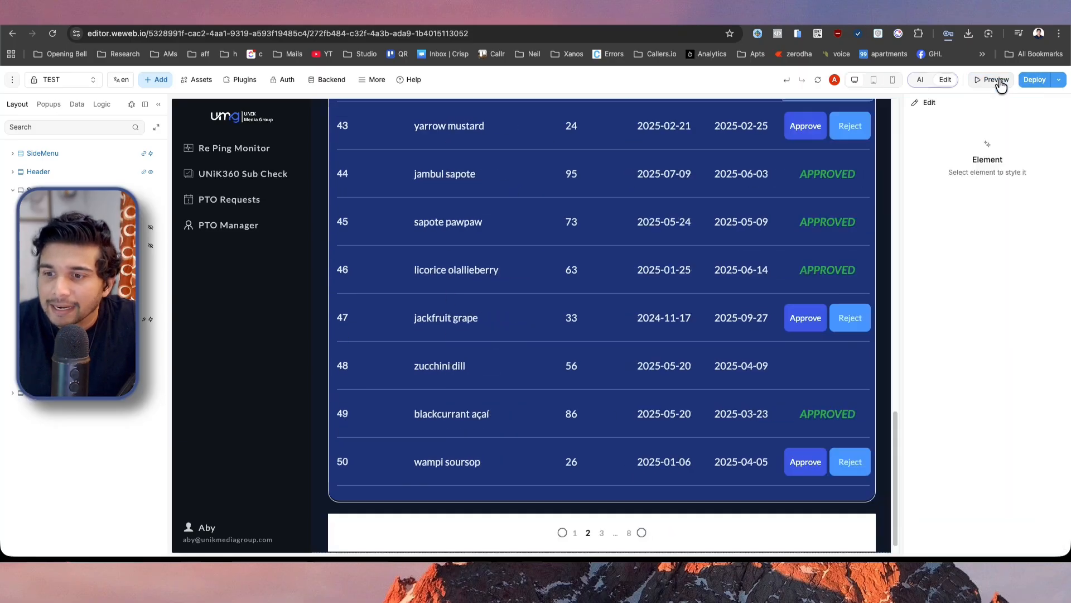
Check the paginator's offset formula against the test collection's data fields and close the formula editor.
{"action": "left_click", "coordinate": [568, 538]}
{"action": "left_click", "coordinate": [1016, 308]}
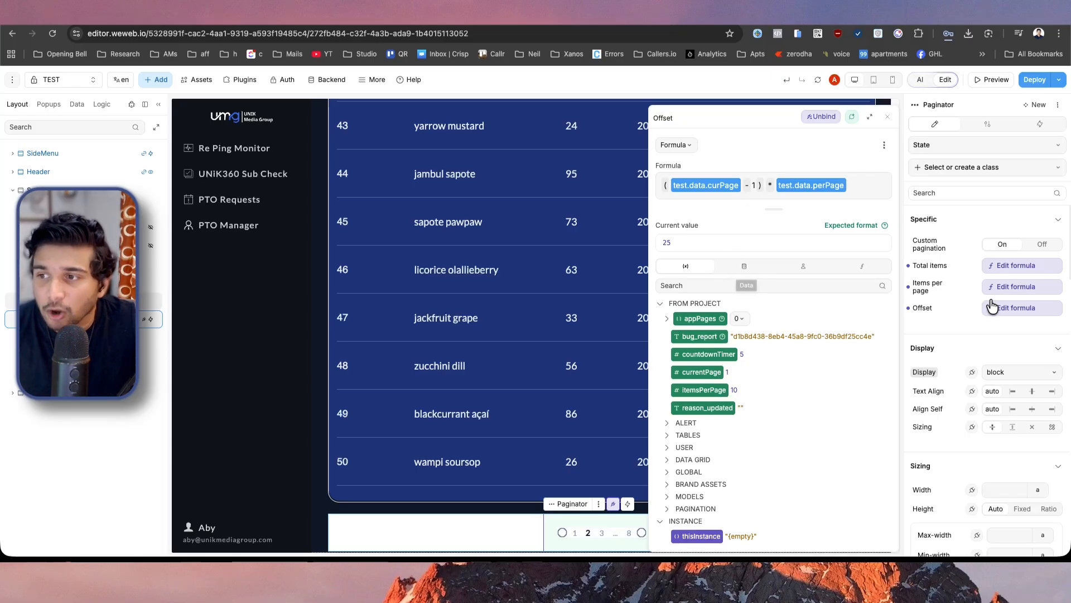
{"action": "left_click", "coordinate": [733, 269]}
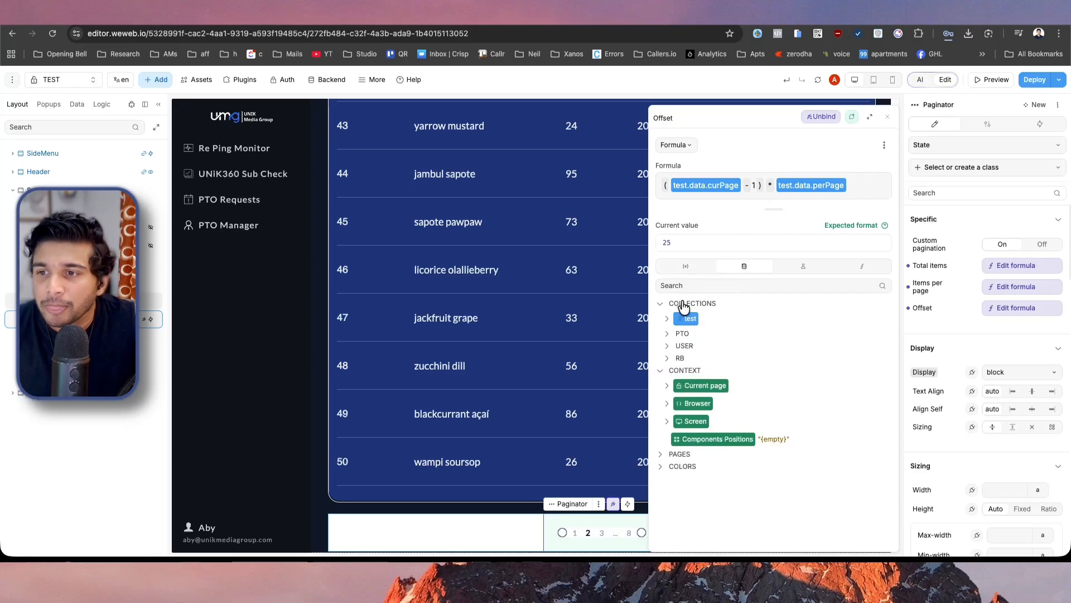
{"action": "left_click", "coordinate": [665, 318]}
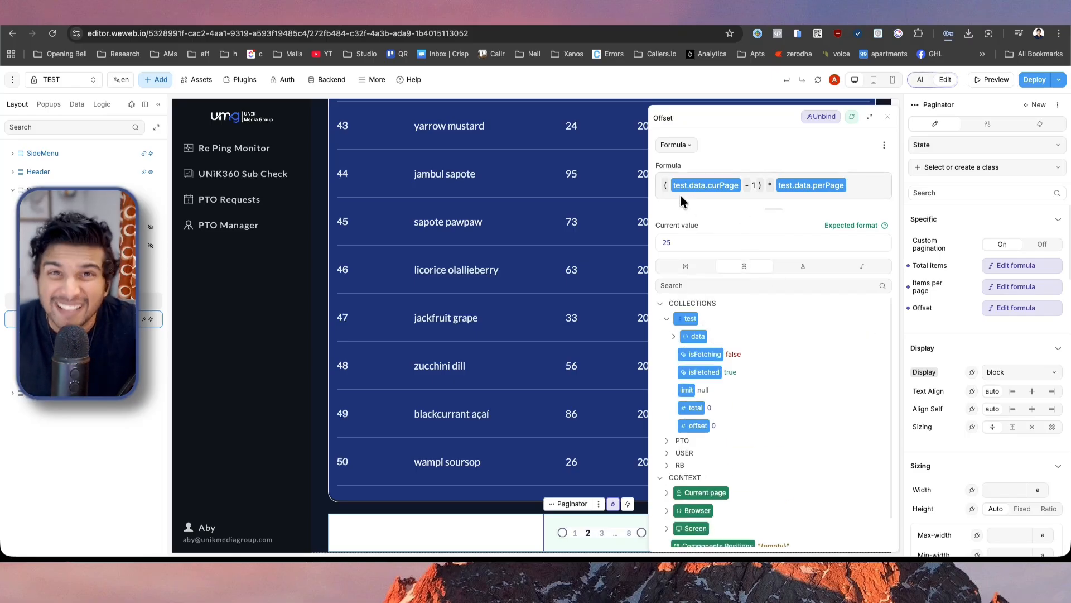
{"action": "left_click", "coordinate": [674, 336]}
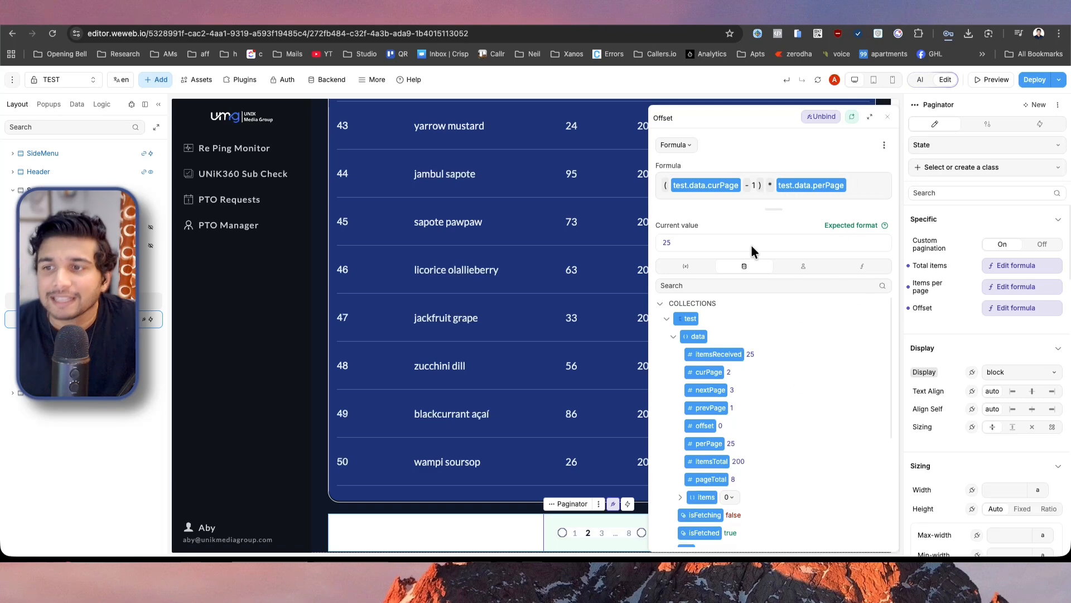
{"action": "left_click", "coordinate": [1008, 315]}
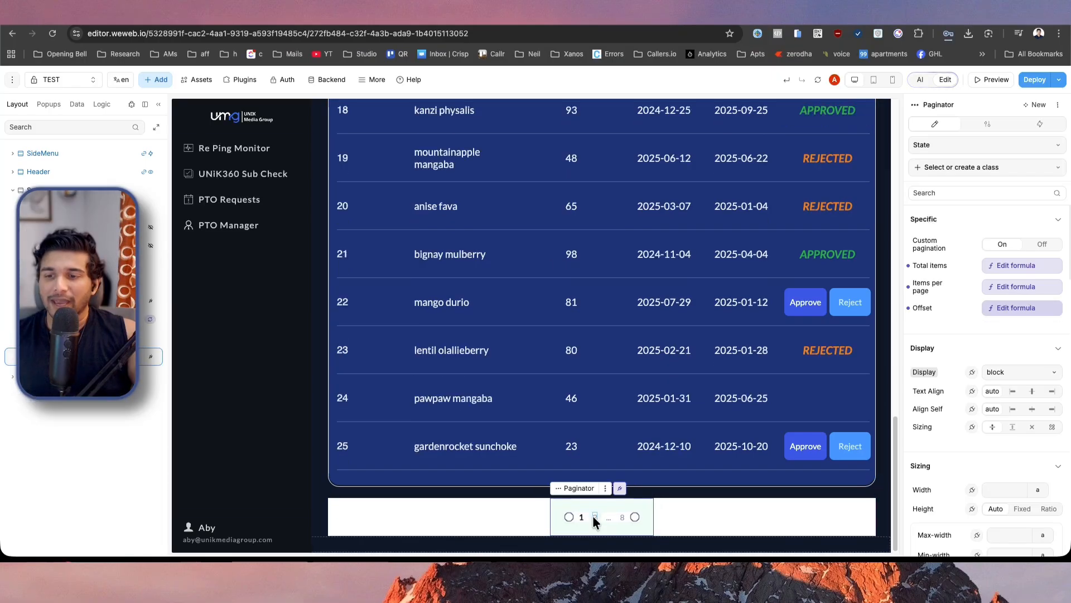
Preview the page with the table on page 1 and return to editing.
{"action": "left_click", "coordinate": [594, 517]}
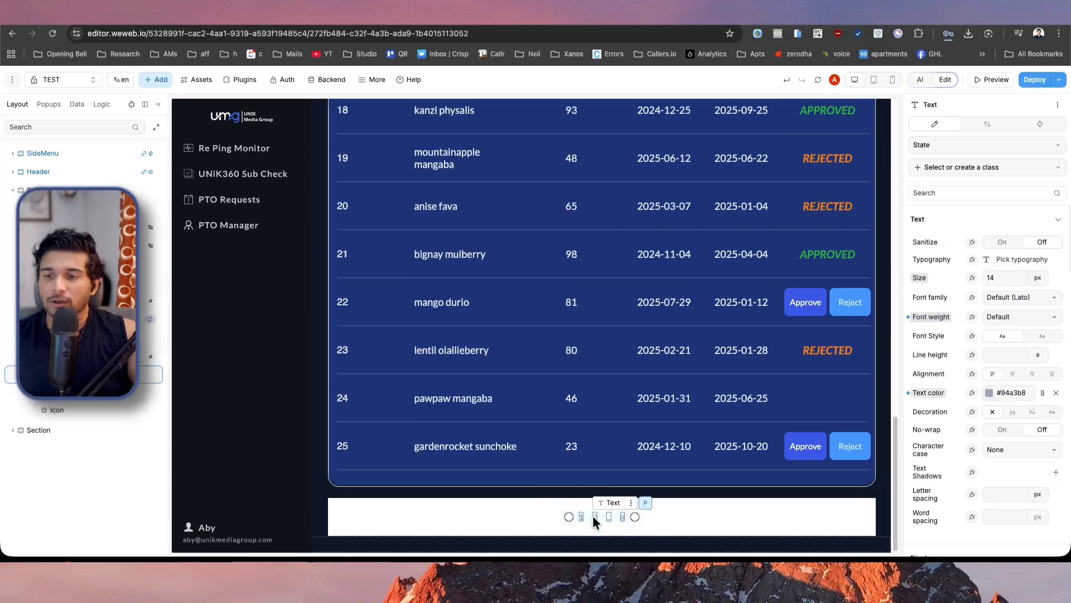
{"action": "left_click", "coordinate": [992, 80]}
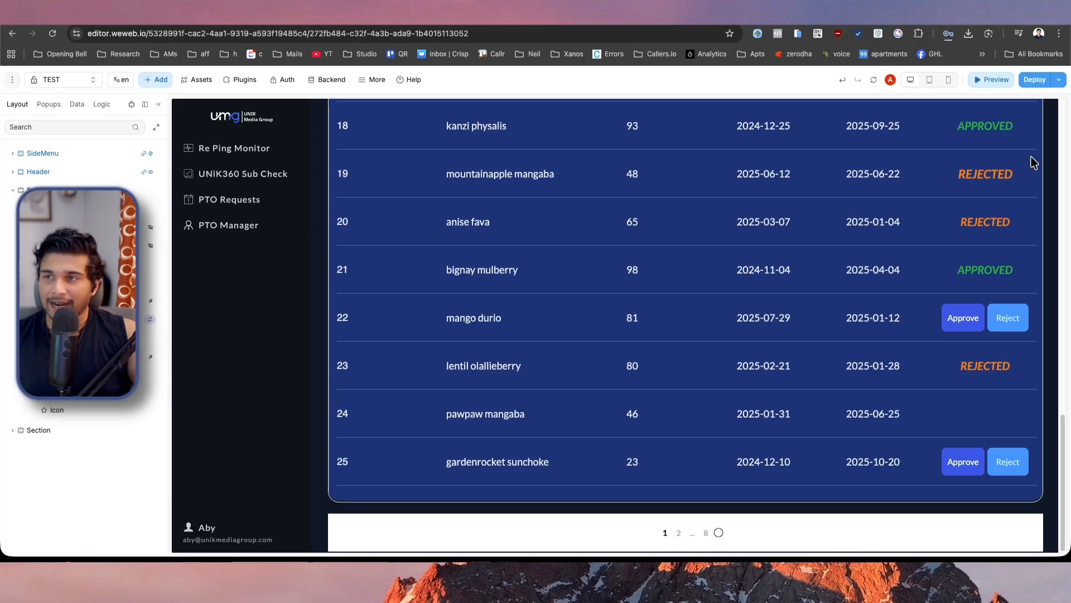
{"action": "left_click", "coordinate": [990, 81]}
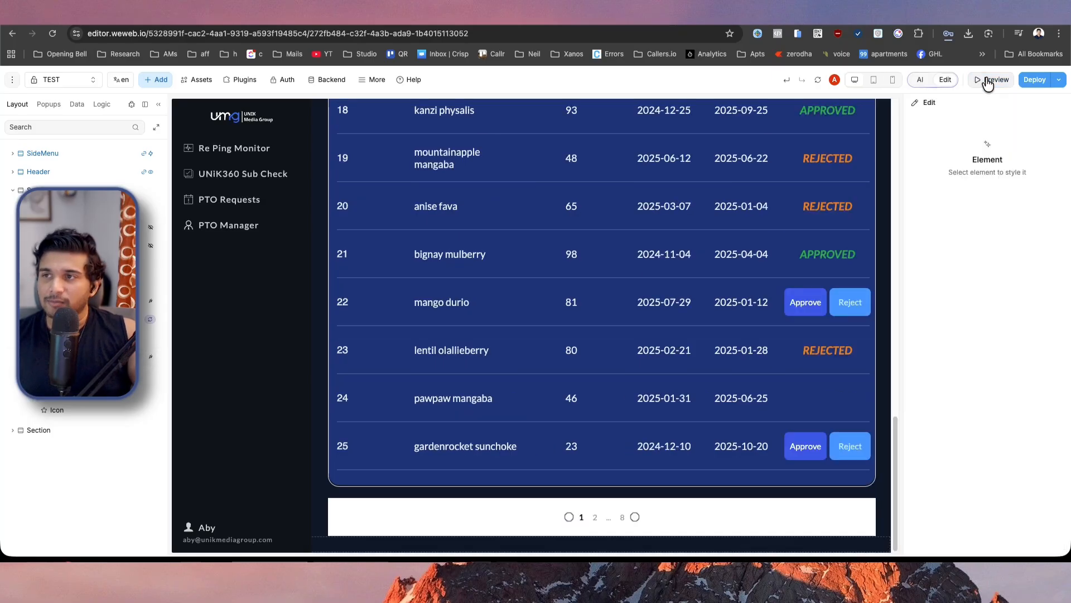
Create a new workflow on the paginator element and set its trigger to On change.
{"action": "left_click", "coordinate": [594, 511]}
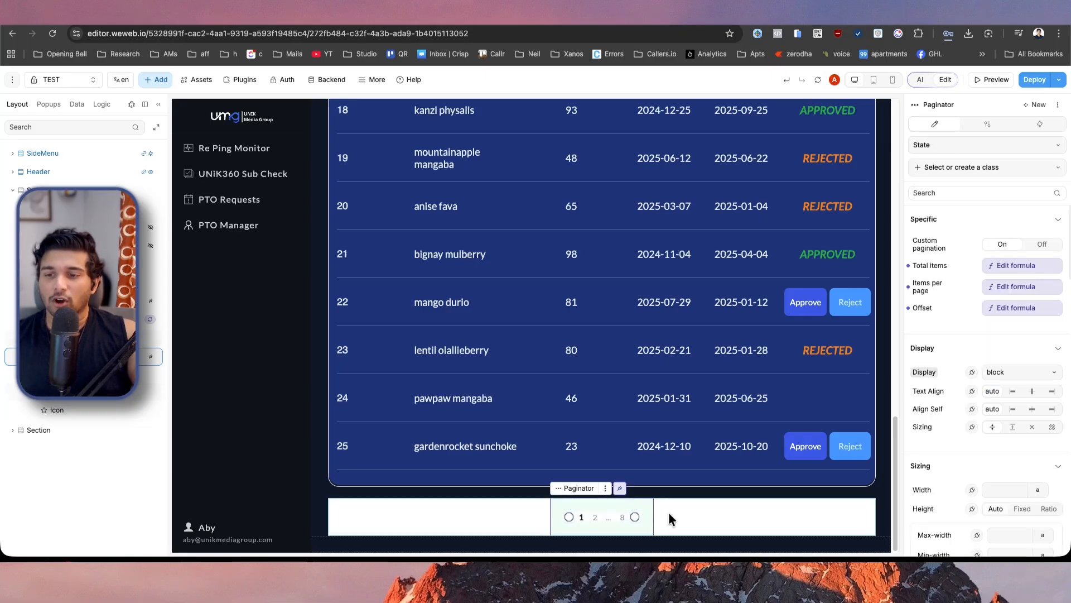
{"action": "left_click", "coordinate": [1041, 124]}
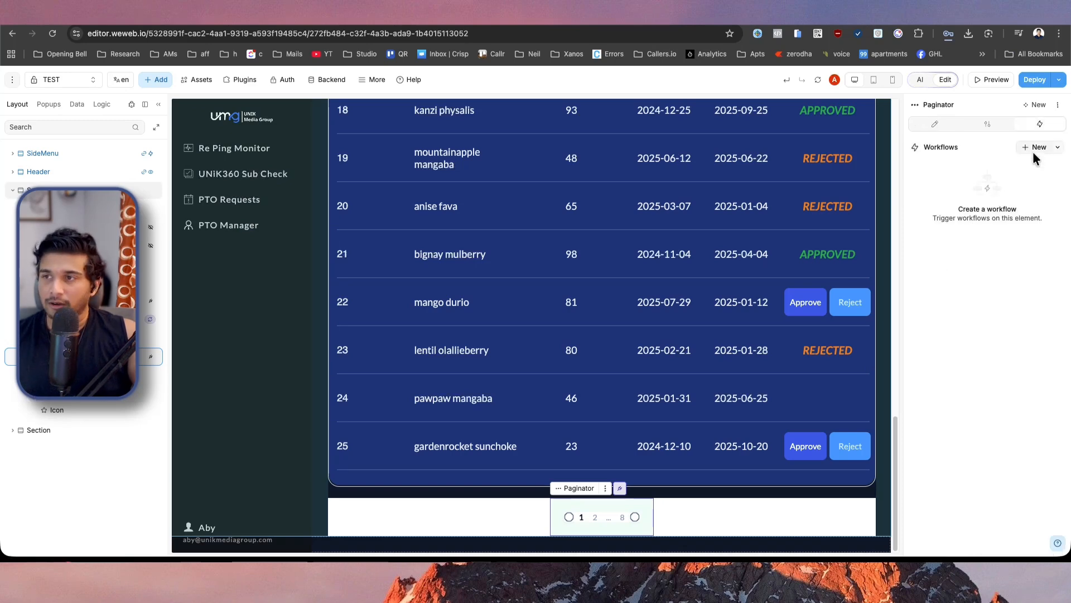
{"action": "left_click", "coordinate": [1037, 147]}
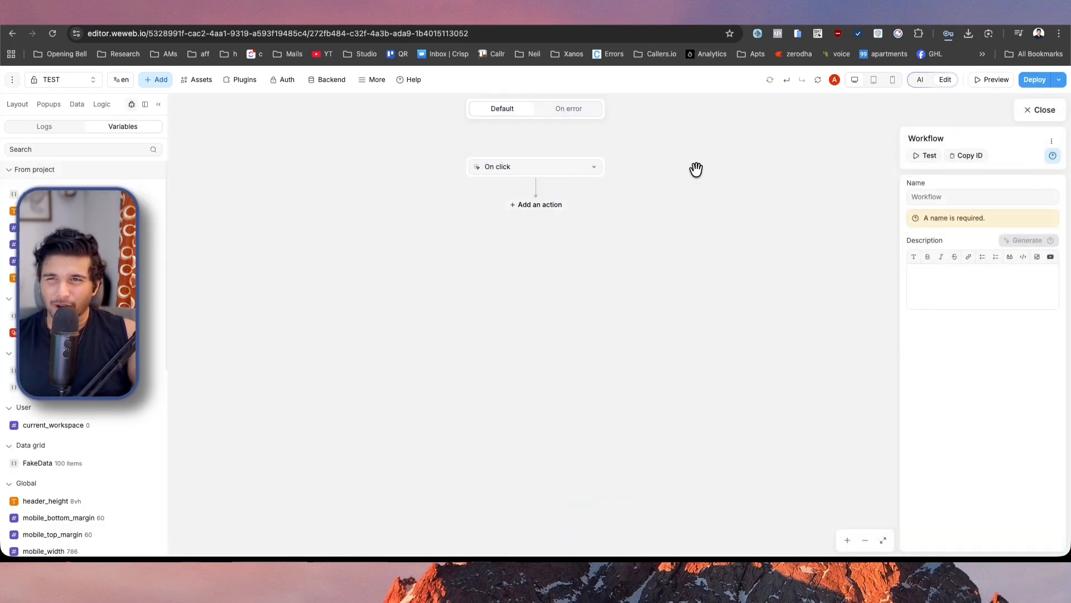
{"action": "left_click", "coordinate": [544, 168]}
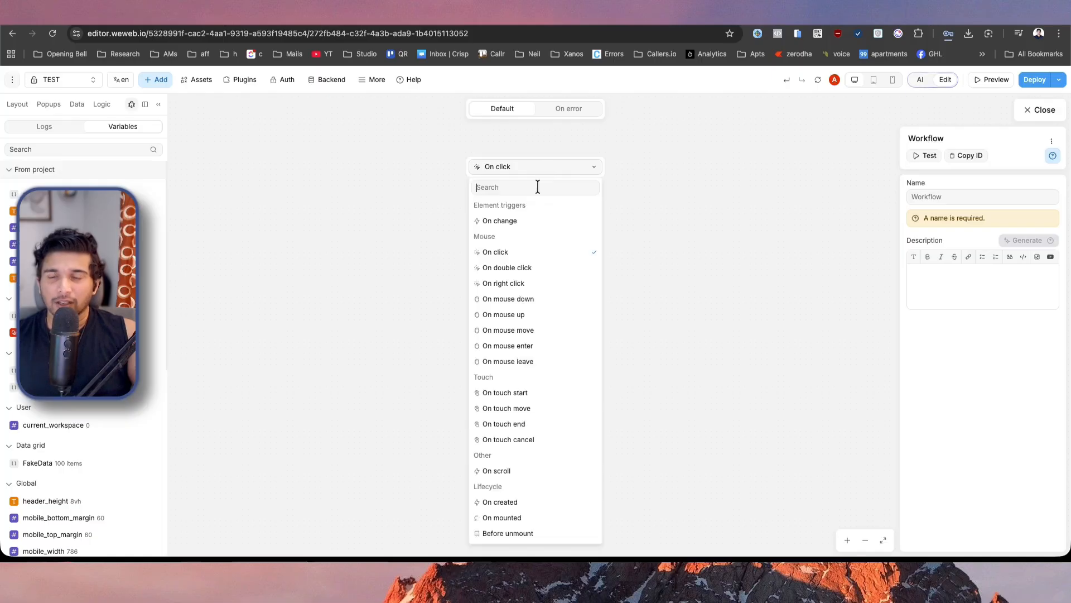
{"action": "left_click", "coordinate": [531, 220]}
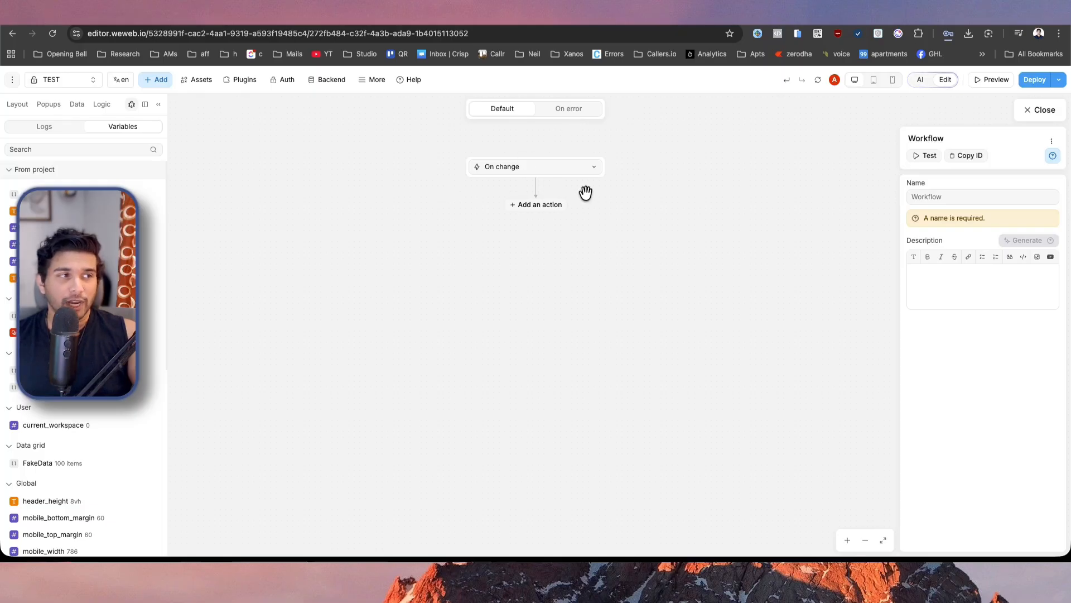
Add a Change variable value action to the On change workflow and choose the paginator variable for it.
{"action": "left_click", "coordinate": [537, 206]}
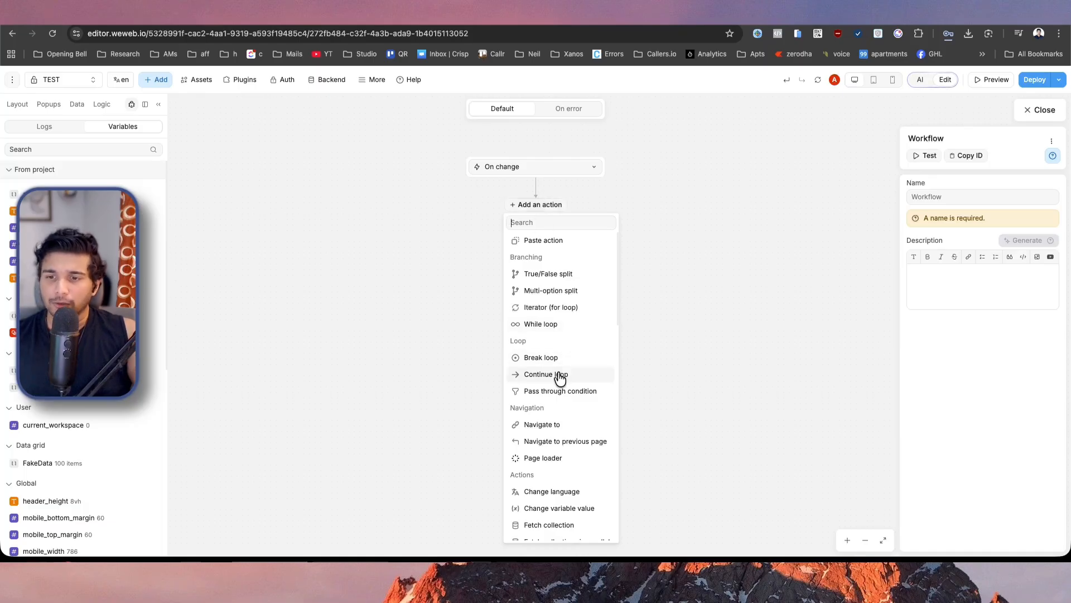
{"action": "type", "text": "upd"}
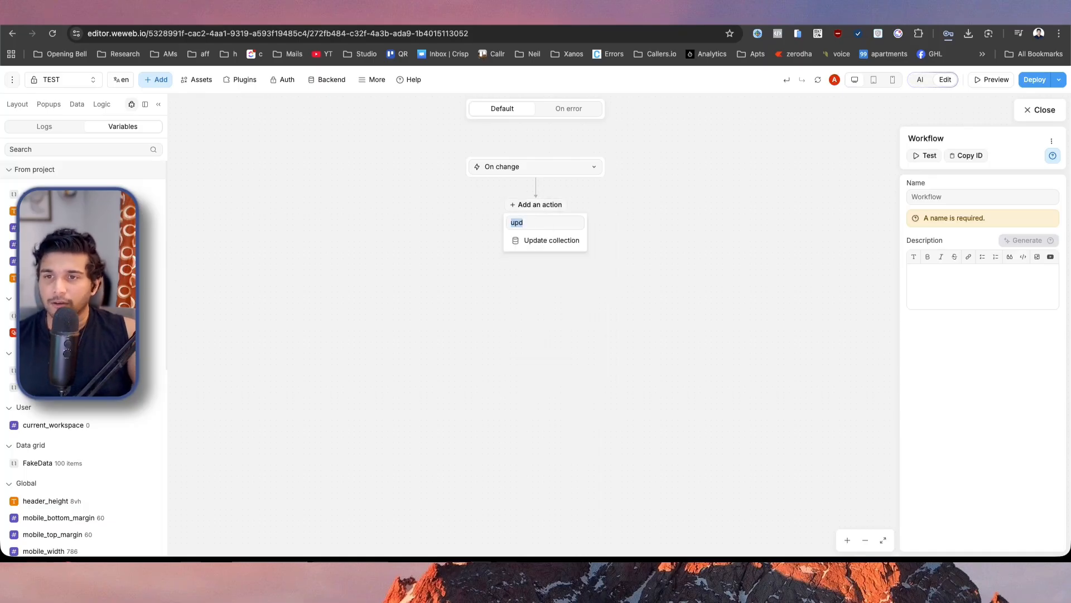
{"action": "type", "text": "var"}
{"action": "left_click", "coordinate": [569, 241]}
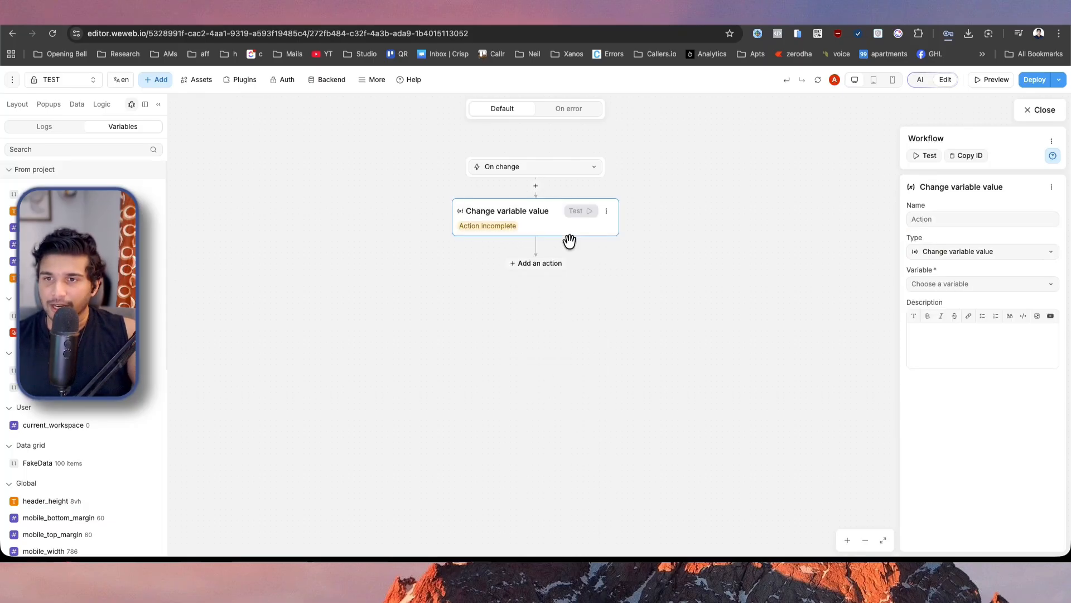
{"action": "left_click", "coordinate": [971, 285]}
{"action": "type", "text": "p"}
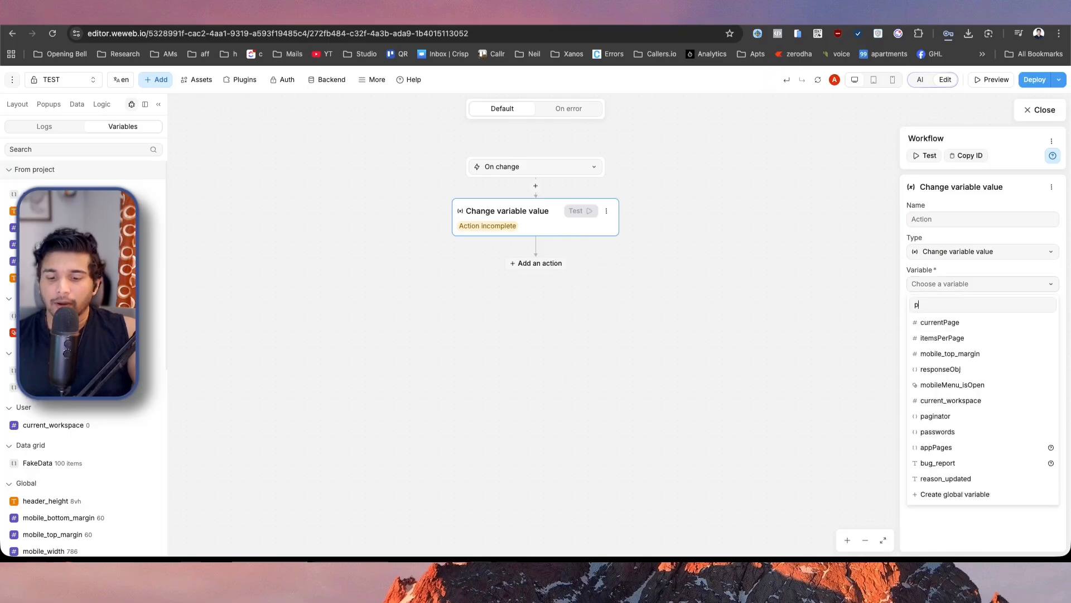
{"action": "type", "text": "ag"}
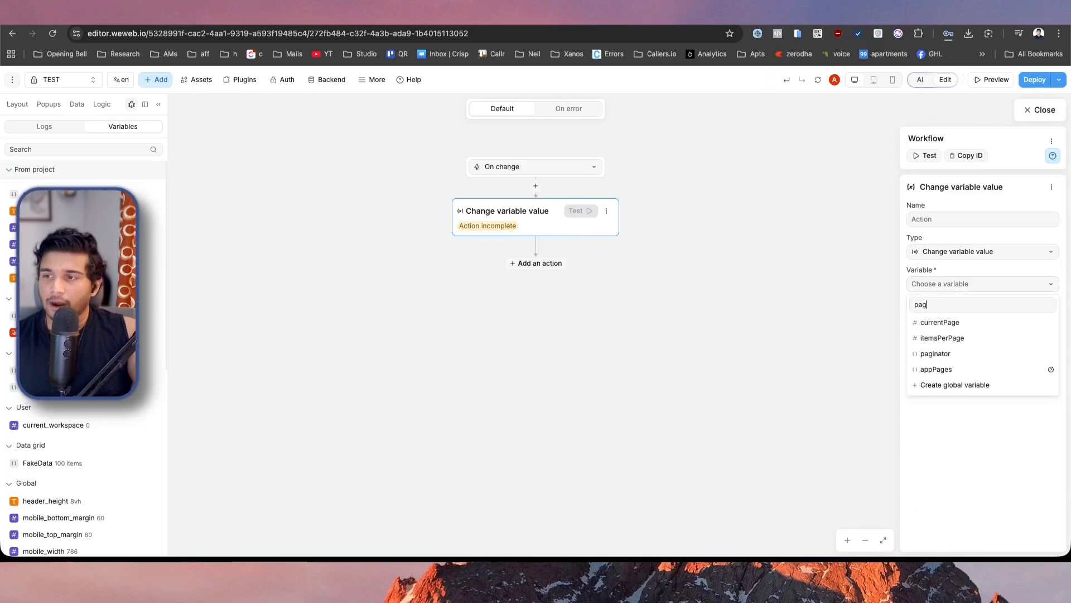
{"action": "left_click", "coordinate": [977, 354]}
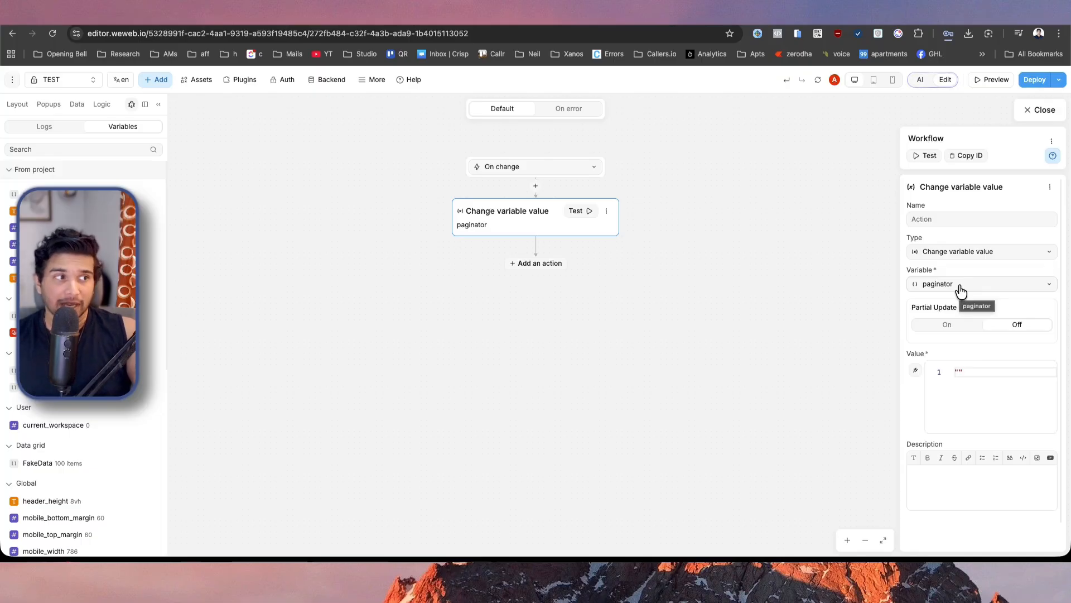
Enable partial update for the paginator variable and set its path to page.
{"action": "left_click", "coordinate": [959, 329]}
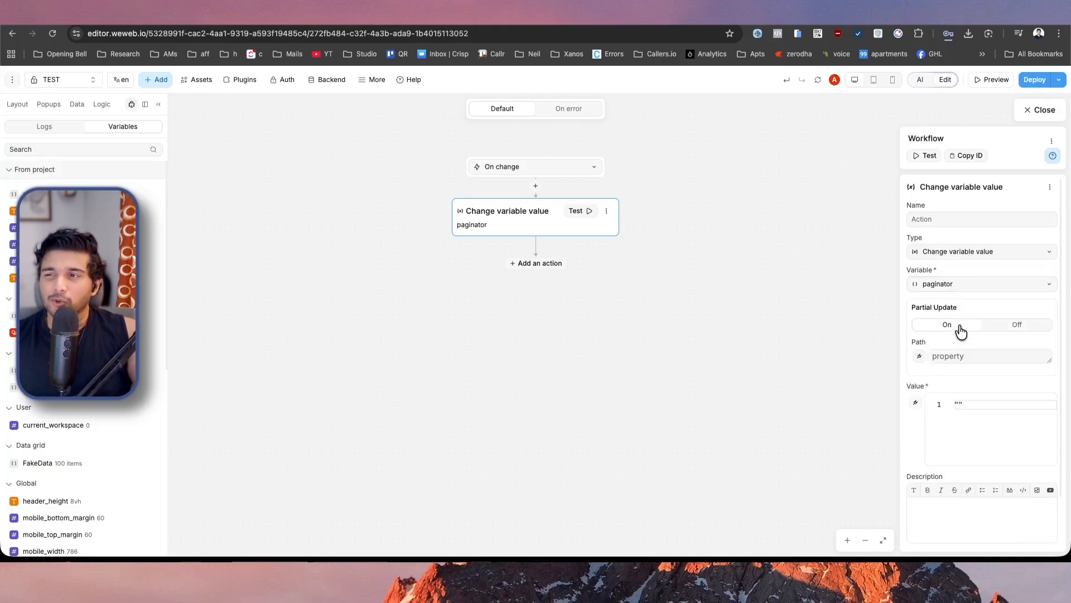
{"action": "left_click", "coordinate": [959, 356]}
{"action": "type", "text": "page"}
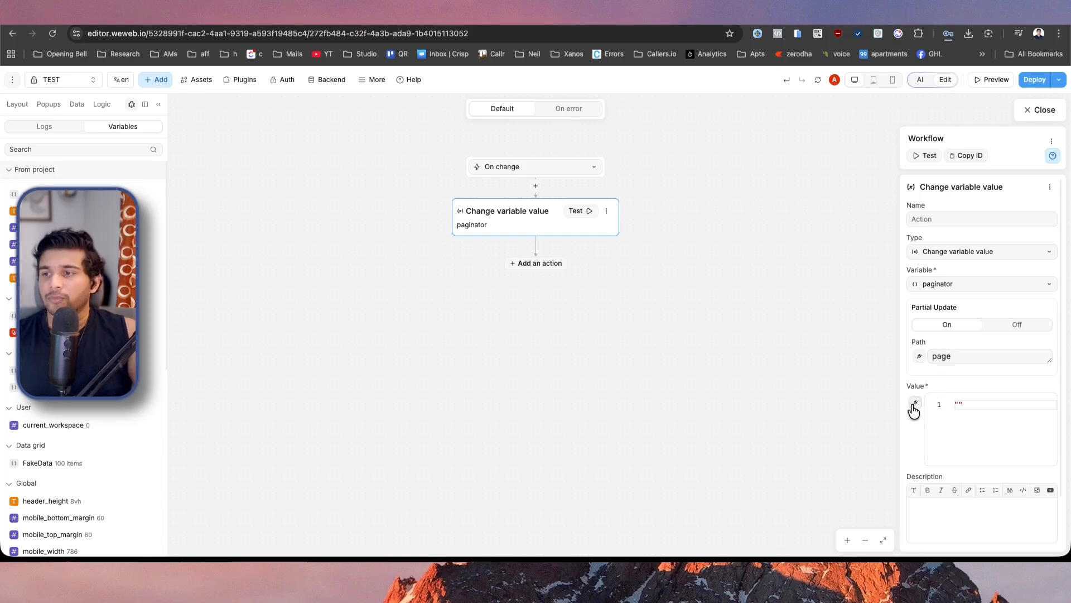
Bind the new value to the page field in the On change event's context and close the workflow.
{"action": "left_click", "coordinate": [914, 406]}
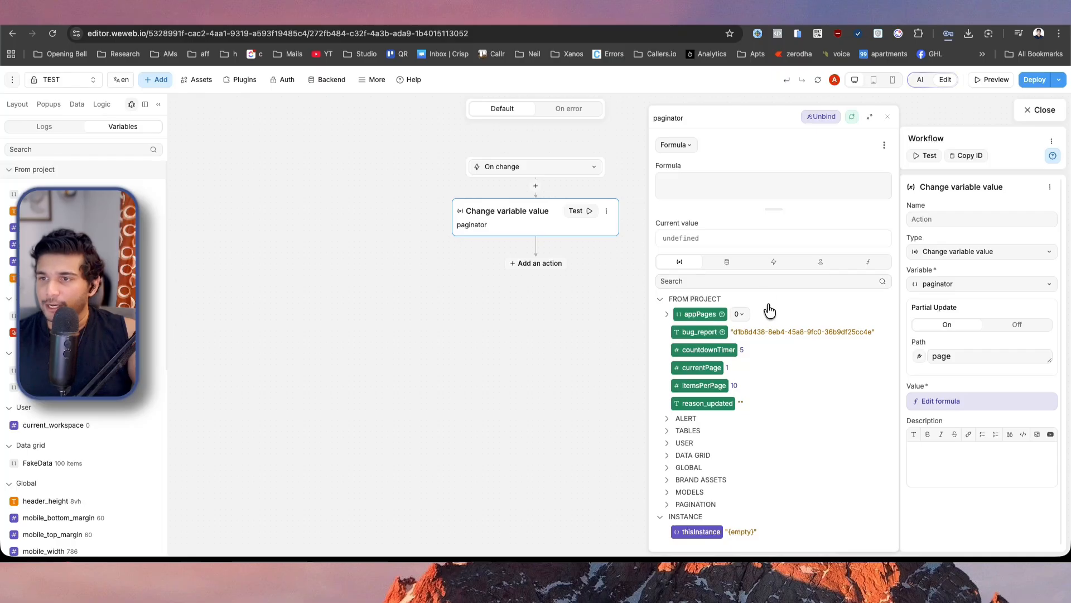
{"action": "left_click", "coordinate": [779, 265]}
{"action": "left_click", "coordinate": [667, 314]}
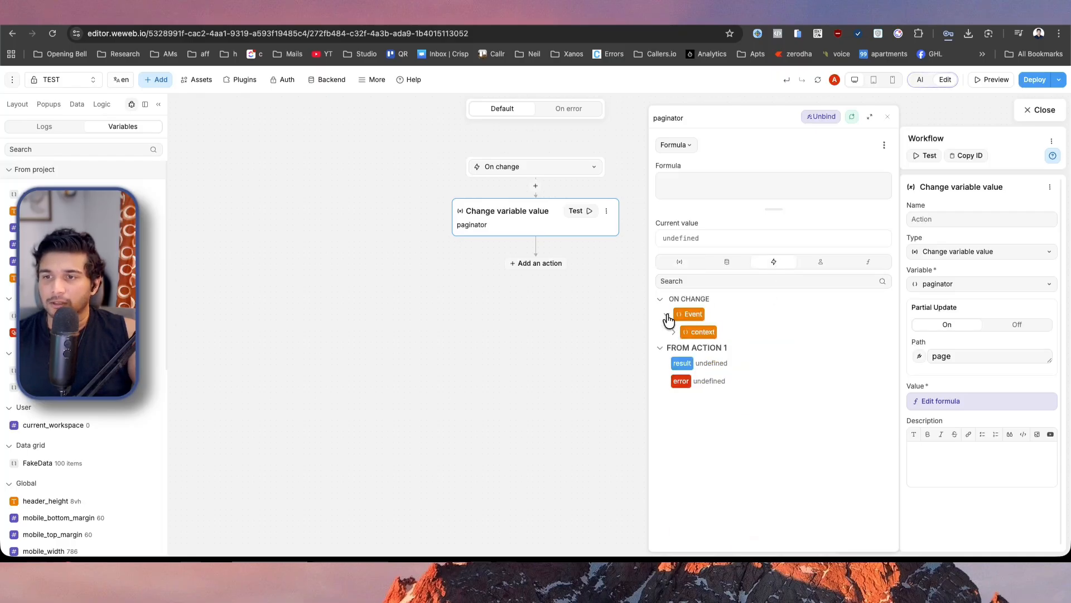
{"action": "left_click", "coordinate": [674, 333]}
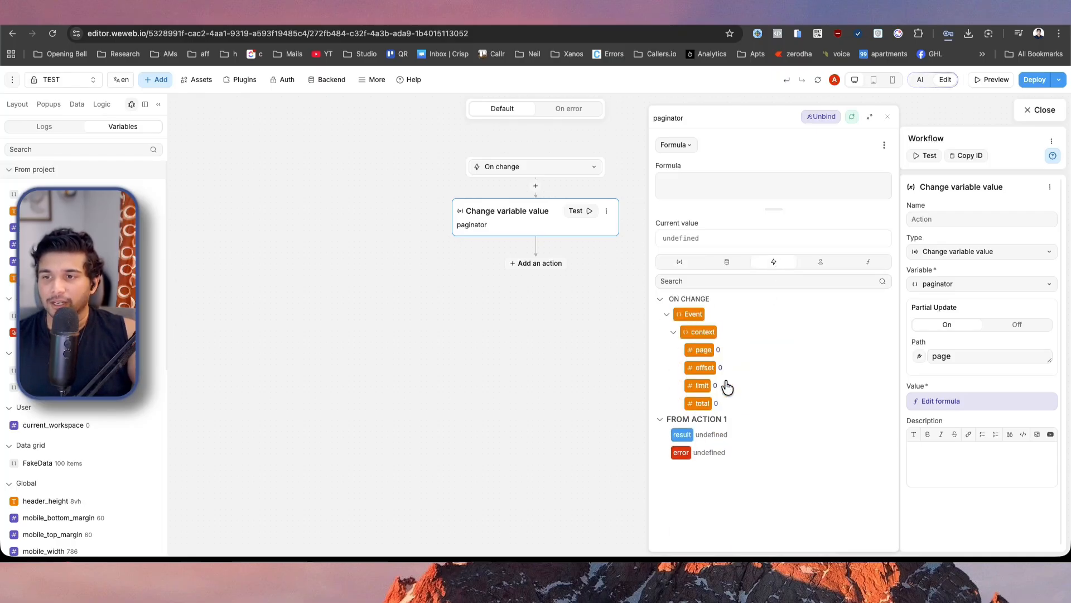
{"action": "left_click", "coordinate": [698, 352]}
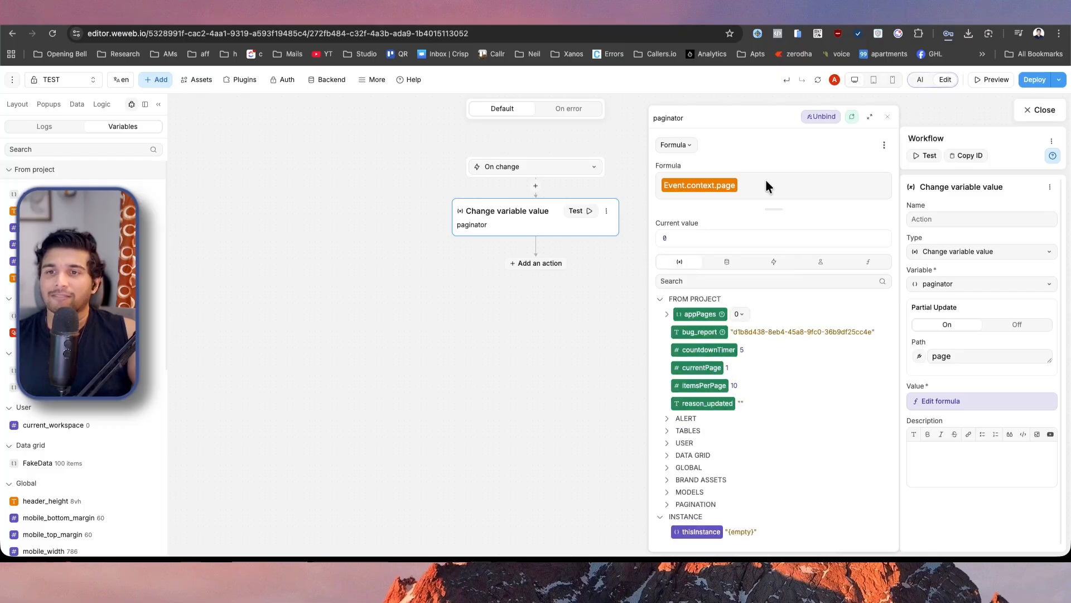
{"action": "left_click", "coordinate": [1041, 111]}
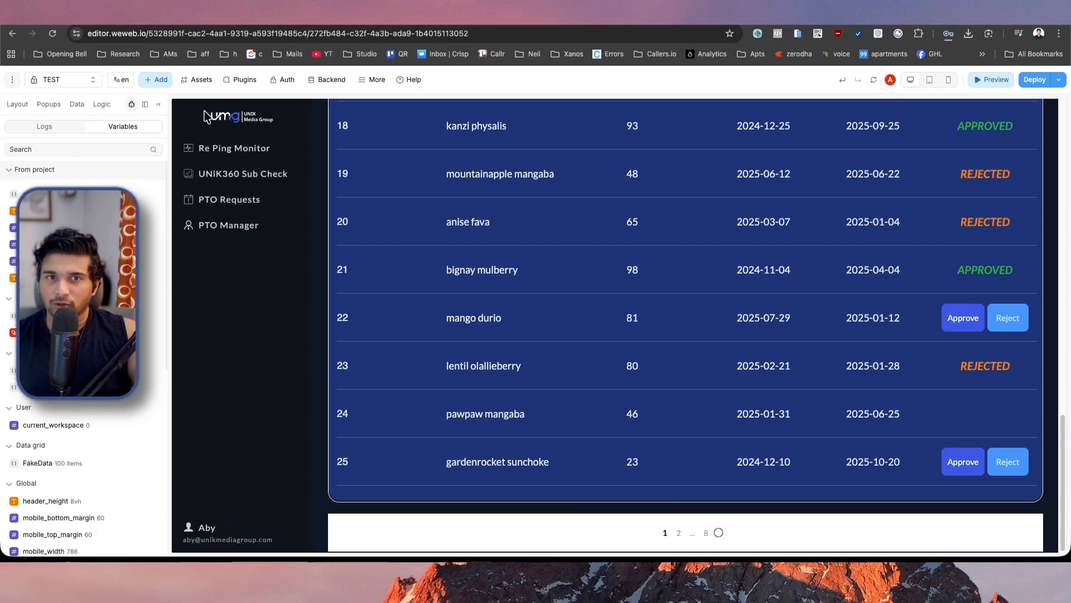
Clear the logs, switch the previewed paginator through pages 2, 3, 4, 5, 1 and 2 to check the variable updates, and return to editing.
{"action": "left_click", "coordinate": [63, 134]}
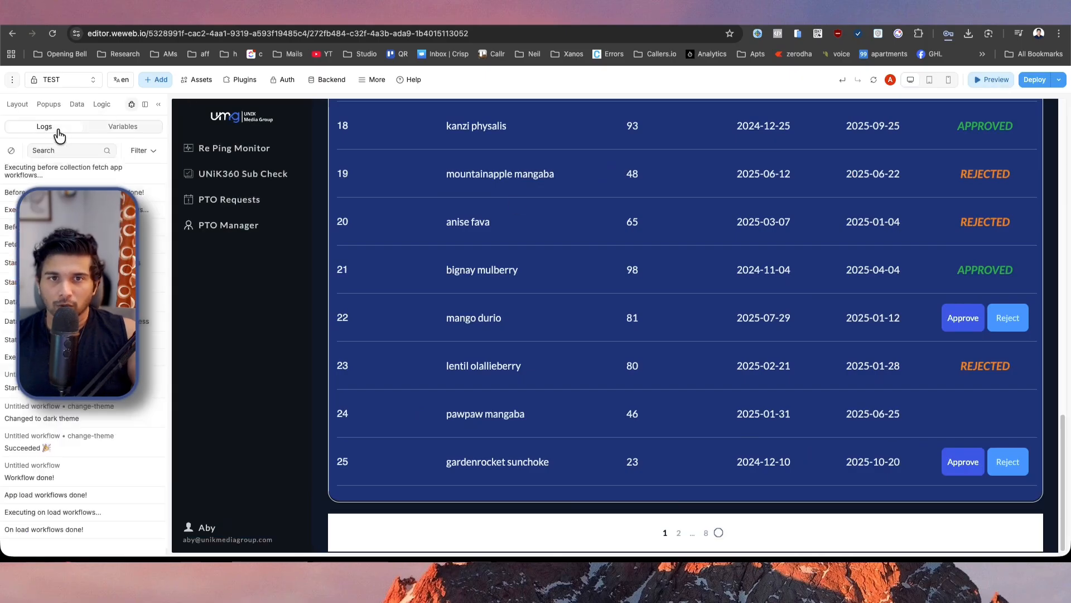
{"action": "left_click", "coordinate": [11, 151]}
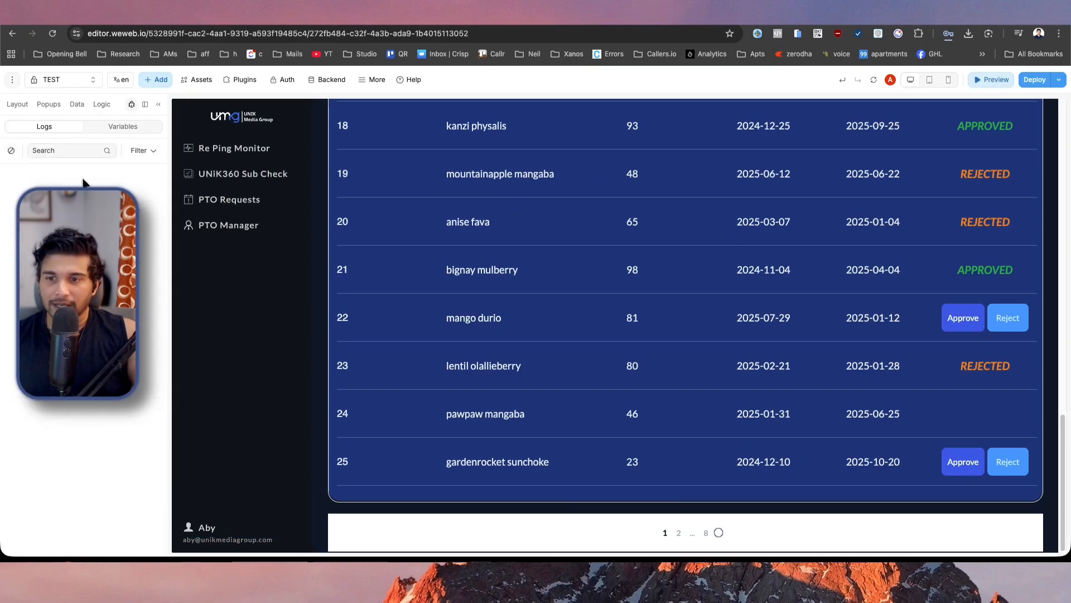
{"action": "left_click", "coordinate": [677, 534]}
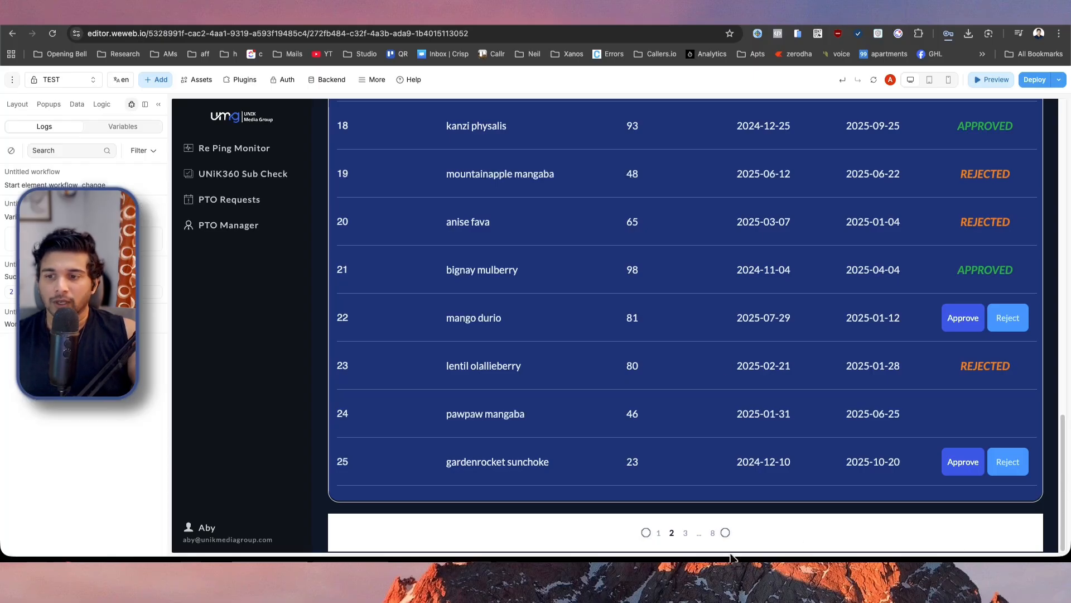
{"action": "left_click", "coordinate": [686, 533]}
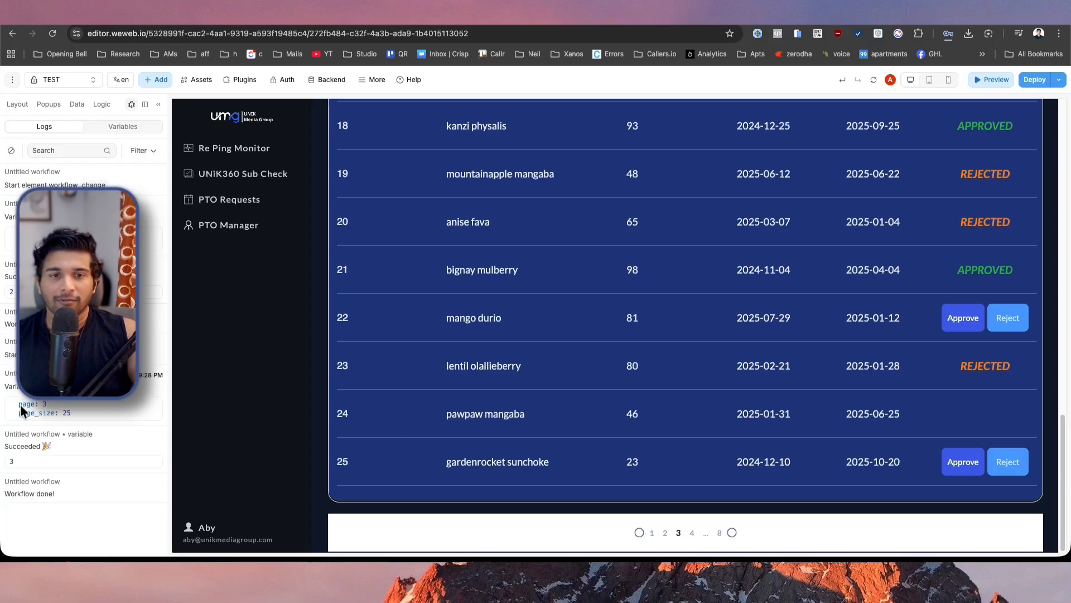
{"action": "left_click_drag", "start_coordinate": [17, 404], "coordinate": [70, 406]}
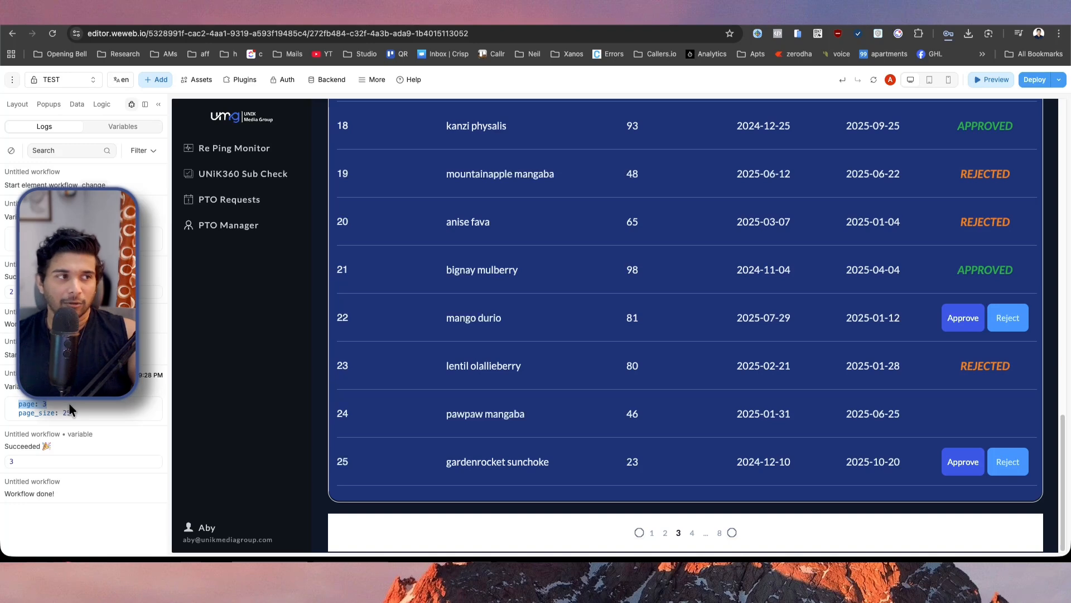
{"action": "left_click", "coordinate": [692, 534]}
{"action": "left_click", "coordinate": [698, 536]}
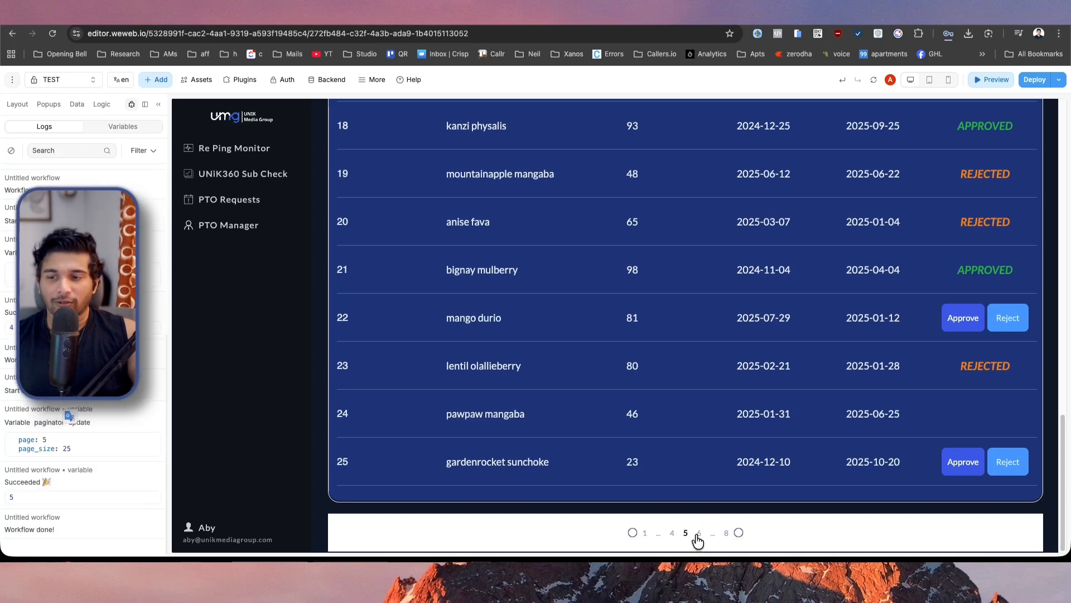
{"action": "left_click", "coordinate": [644, 534]}
{"action": "left_click", "coordinate": [678, 535]}
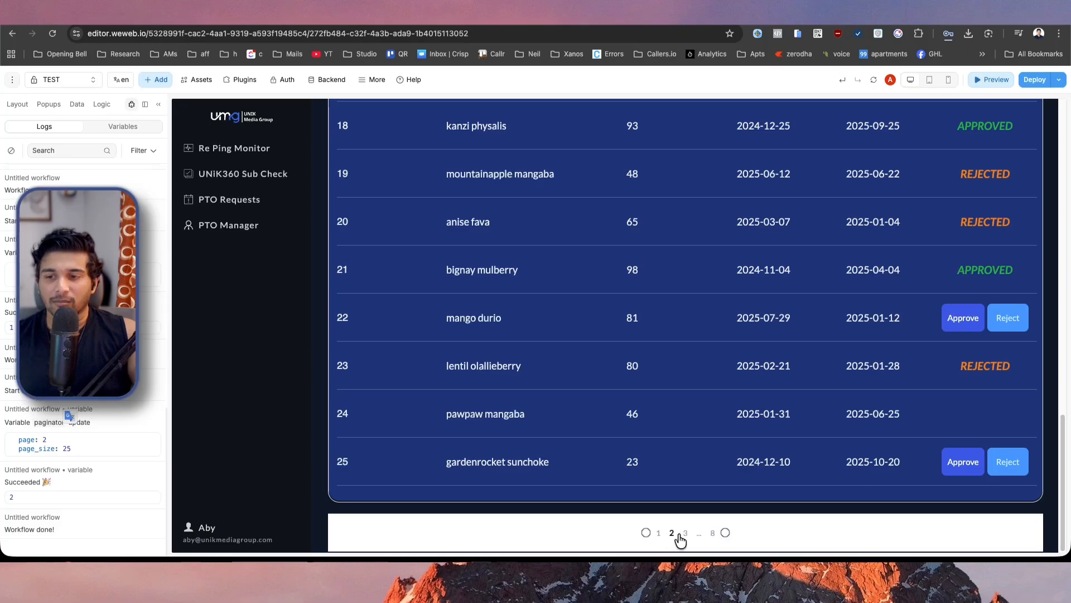
{"action": "left_click", "coordinate": [1002, 79]}
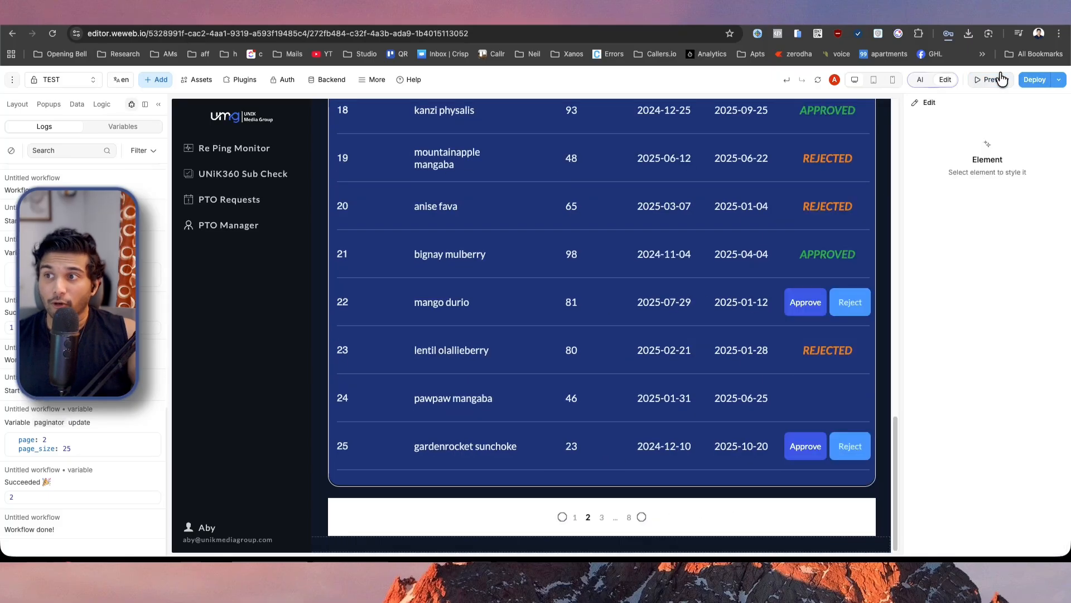
Add a Fetch collection action for the test collection to the paginator's On change workflow and close the workflow.
{"action": "left_click", "coordinate": [611, 515]}
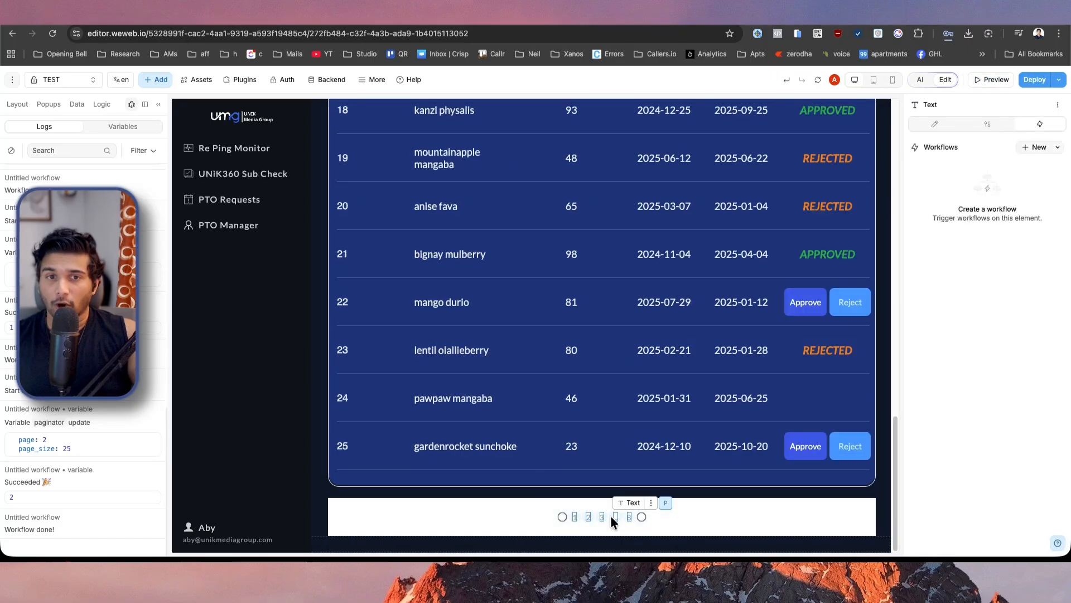
{"action": "left_click", "coordinate": [17, 105]}
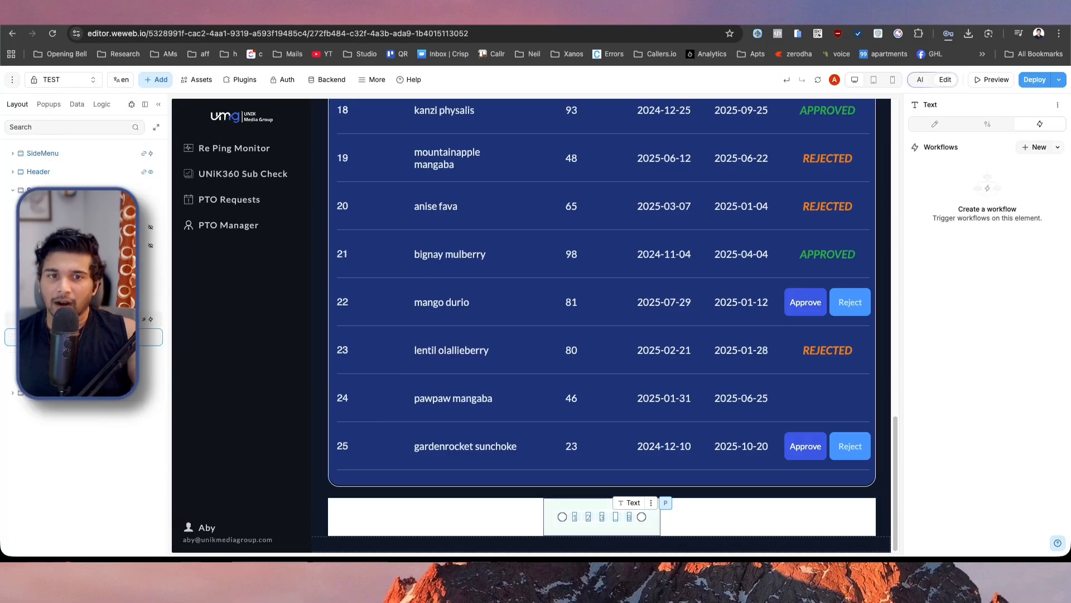
{"action": "left_click", "coordinate": [666, 503]}
{"action": "left_click", "coordinate": [935, 123]}
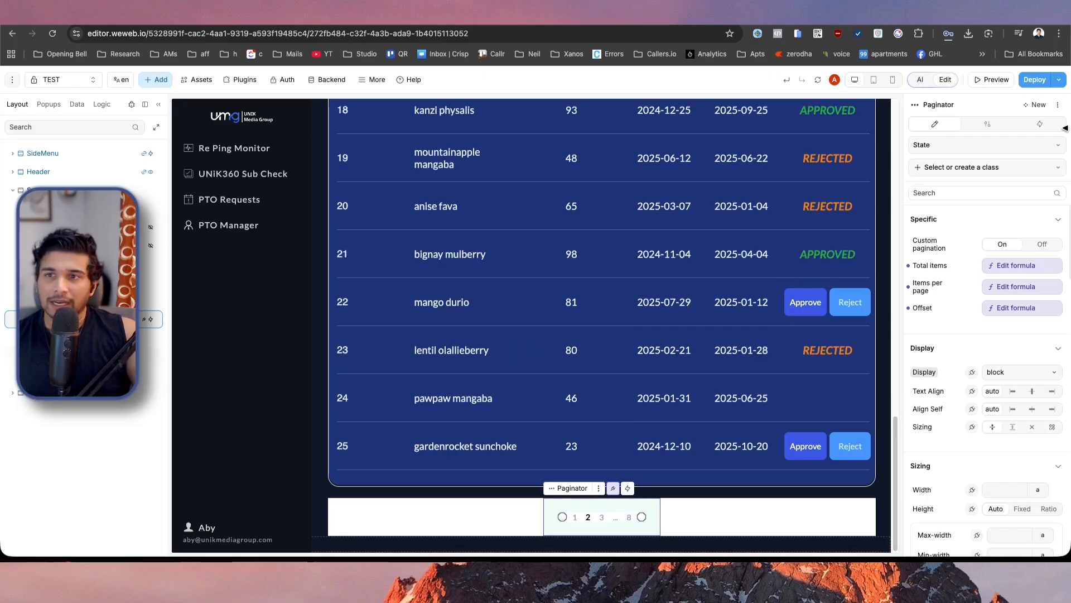
{"action": "left_click", "coordinate": [1041, 124]}
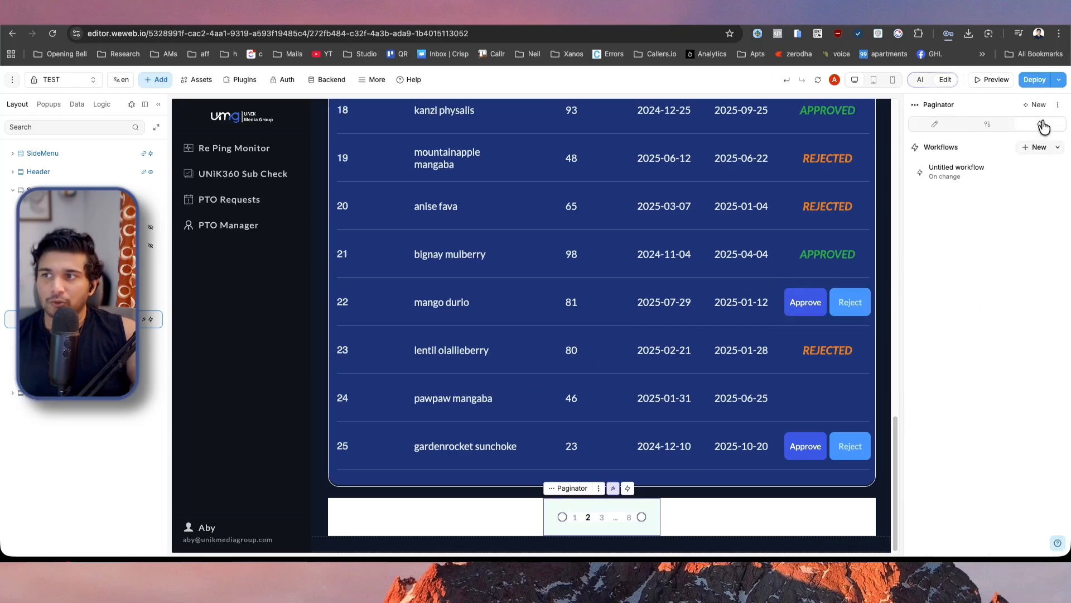
{"action": "left_click", "coordinate": [984, 178]}
{"action": "left_click", "coordinate": [533, 262]}
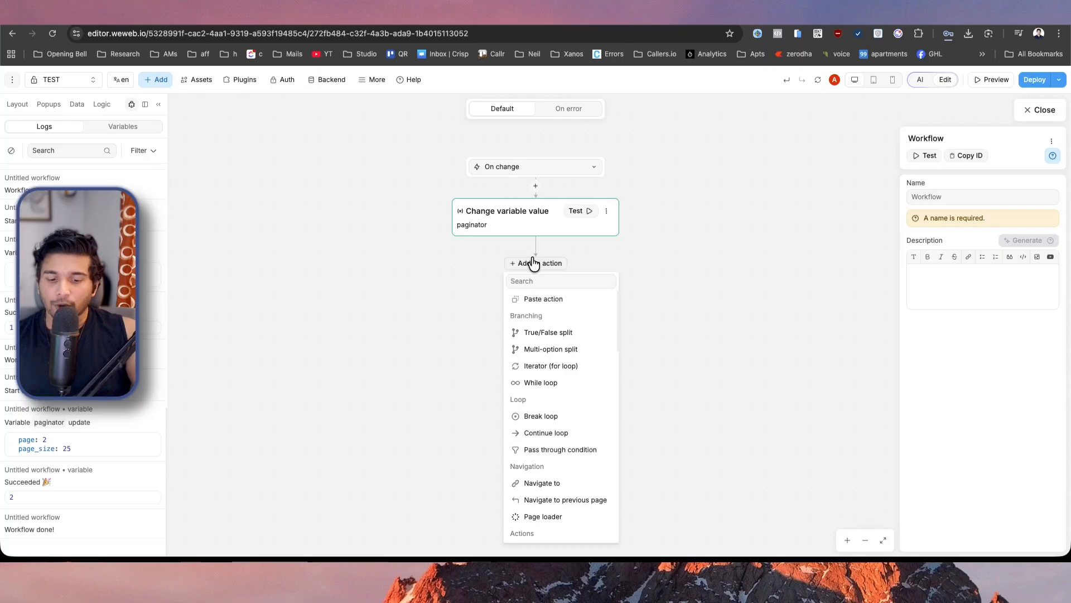
{"action": "type", "text": "fet"}
{"action": "left_click", "coordinate": [548, 299]}
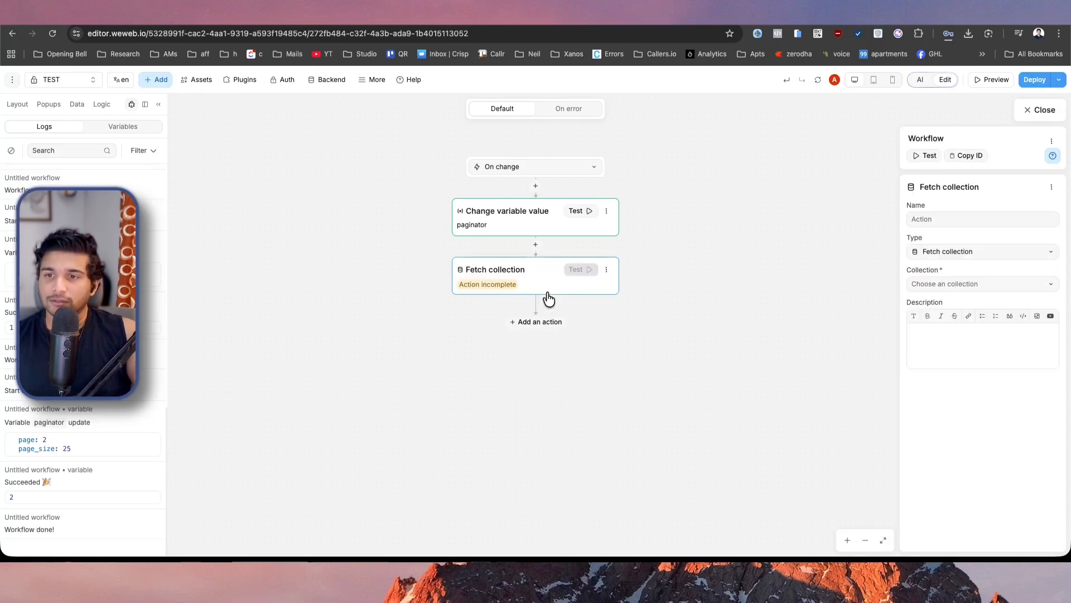
{"action": "left_click", "coordinate": [989, 285]}
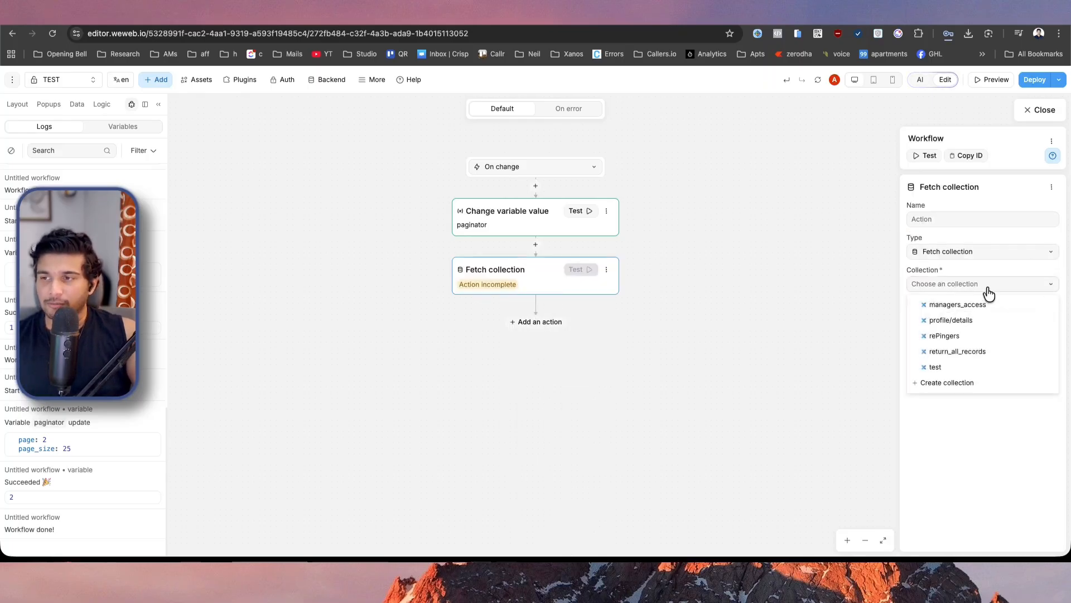
{"action": "left_click", "coordinate": [975, 367]}
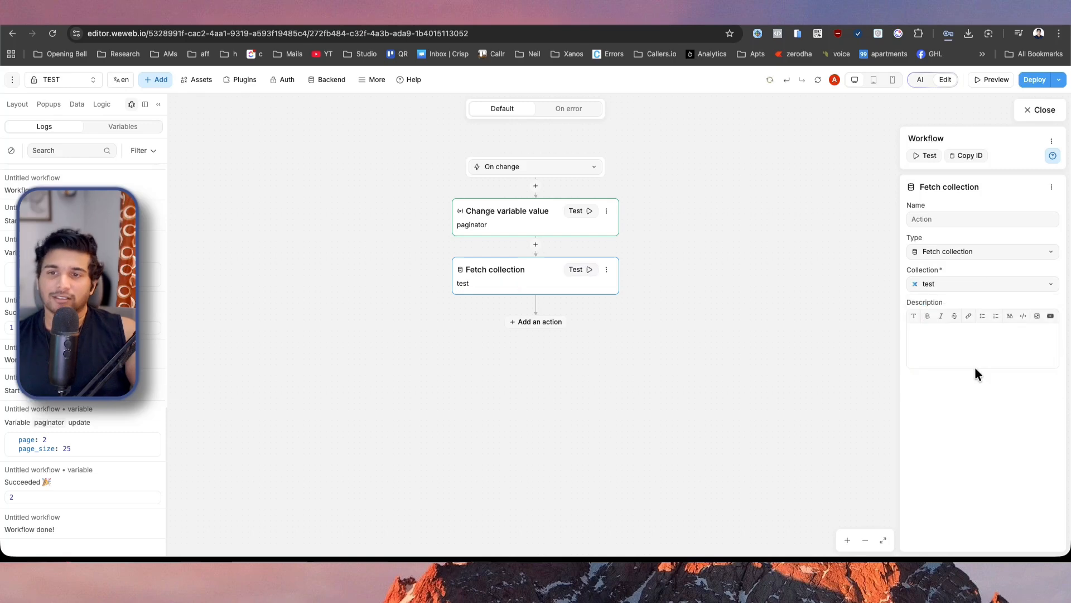
{"action": "left_click", "coordinate": [1041, 110]}
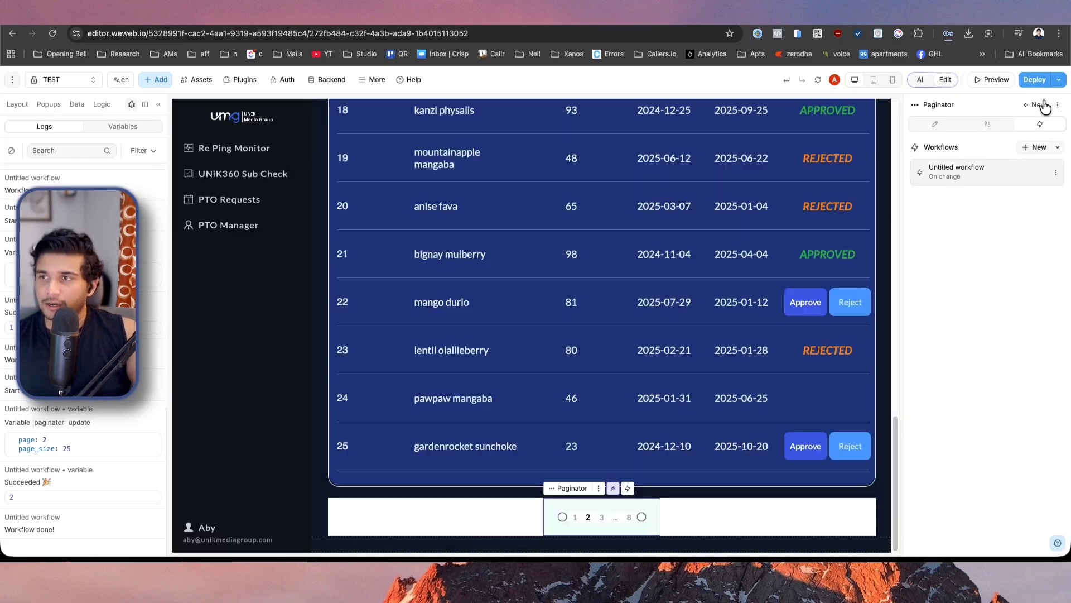
Preview the page and check the table's first and last rows on page 3 and page 1.
{"action": "left_click", "coordinate": [991, 79]}
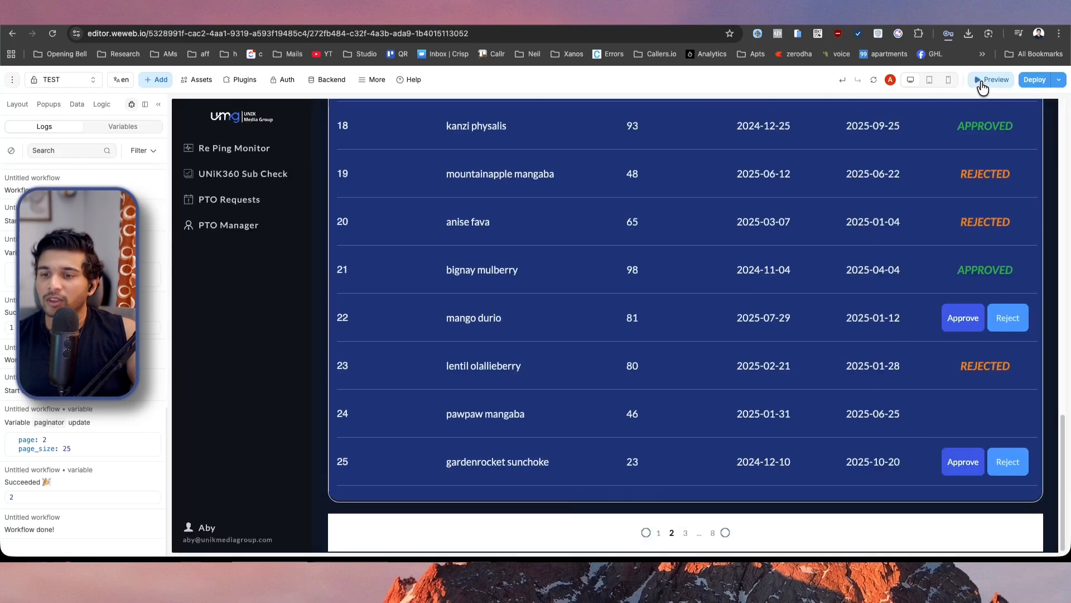
{"action": "left_click", "coordinate": [686, 532]}
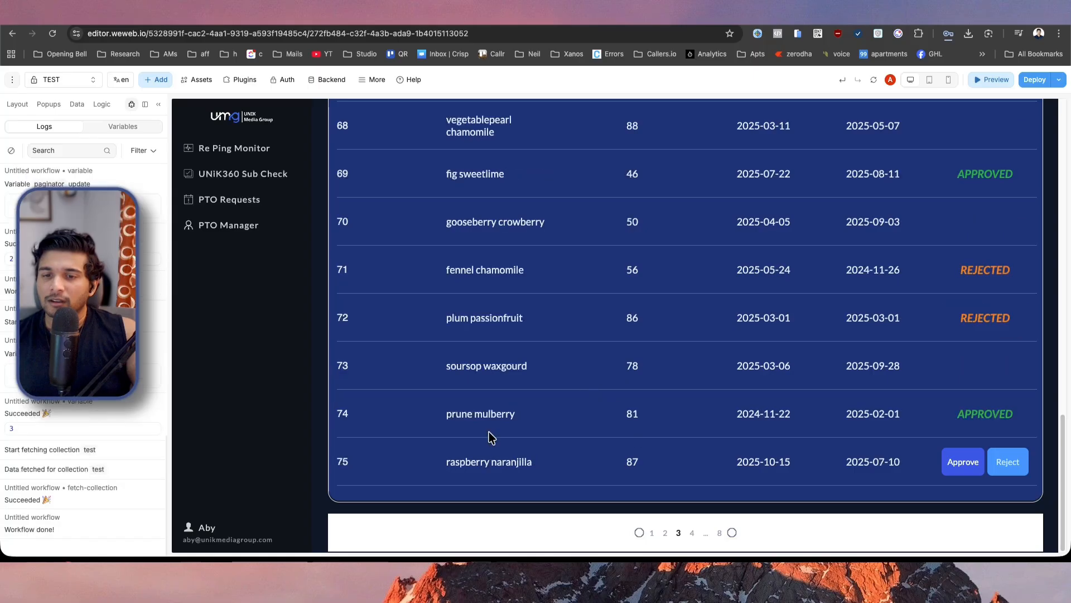
{"action": "scroll", "coordinate": [491, 437], "scroll_direction": "up", "scroll_amount": 18}
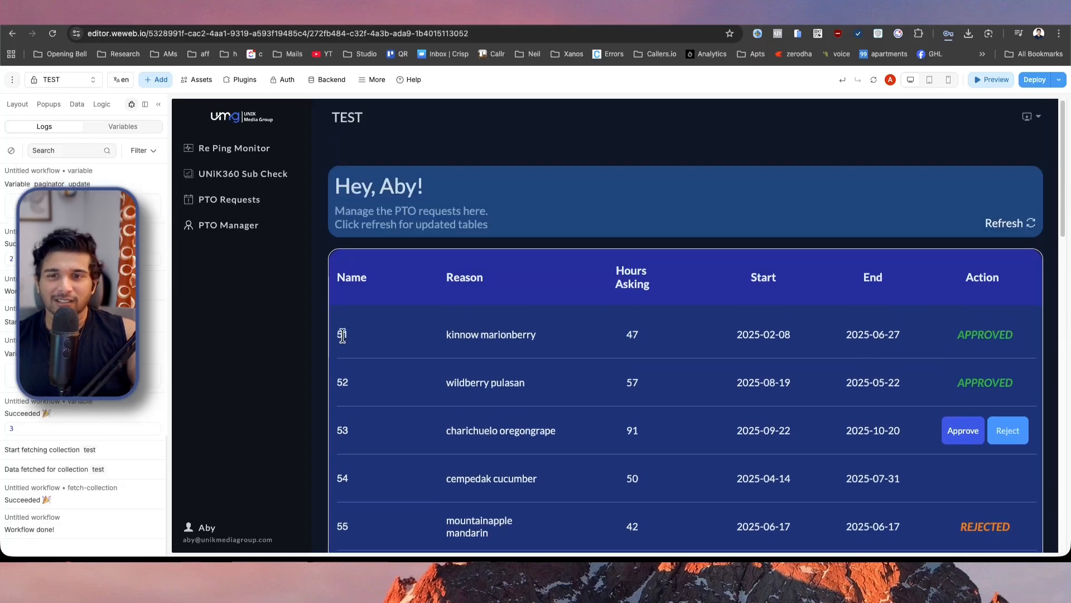
{"action": "scroll", "coordinate": [342, 335], "scroll_direction": "down", "scroll_amount": 18}
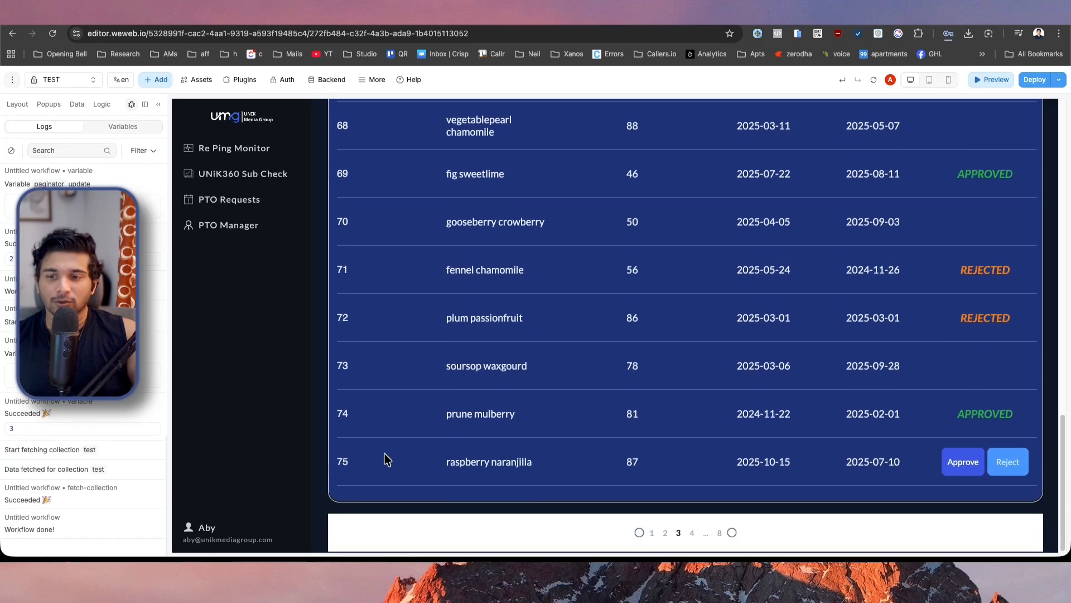
{"action": "left_click", "coordinate": [652, 534]}
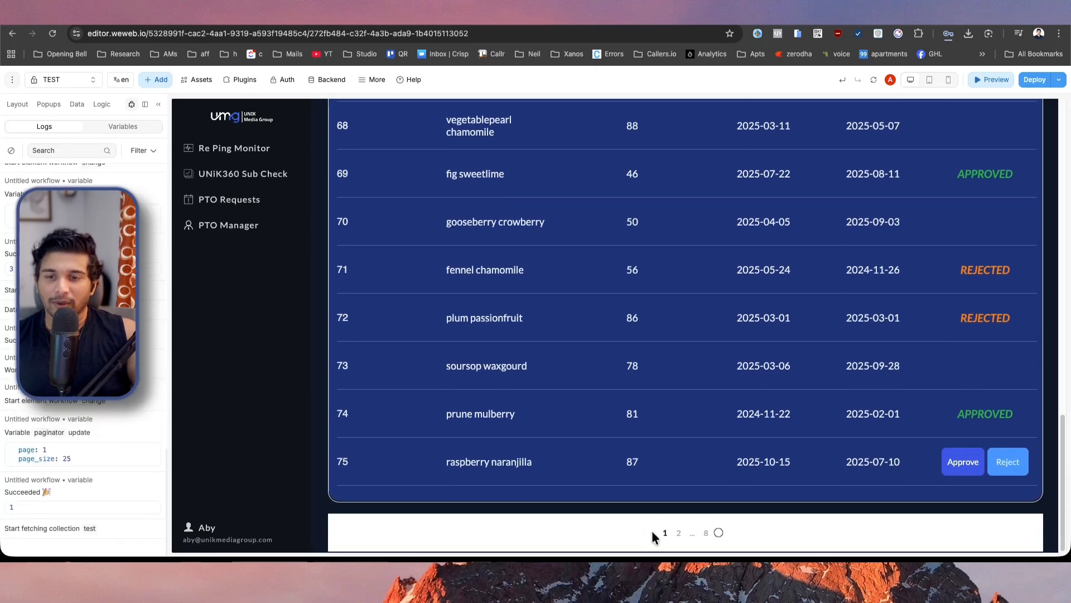
{"action": "scroll", "coordinate": [652, 534], "scroll_direction": "up", "scroll_amount": 18}
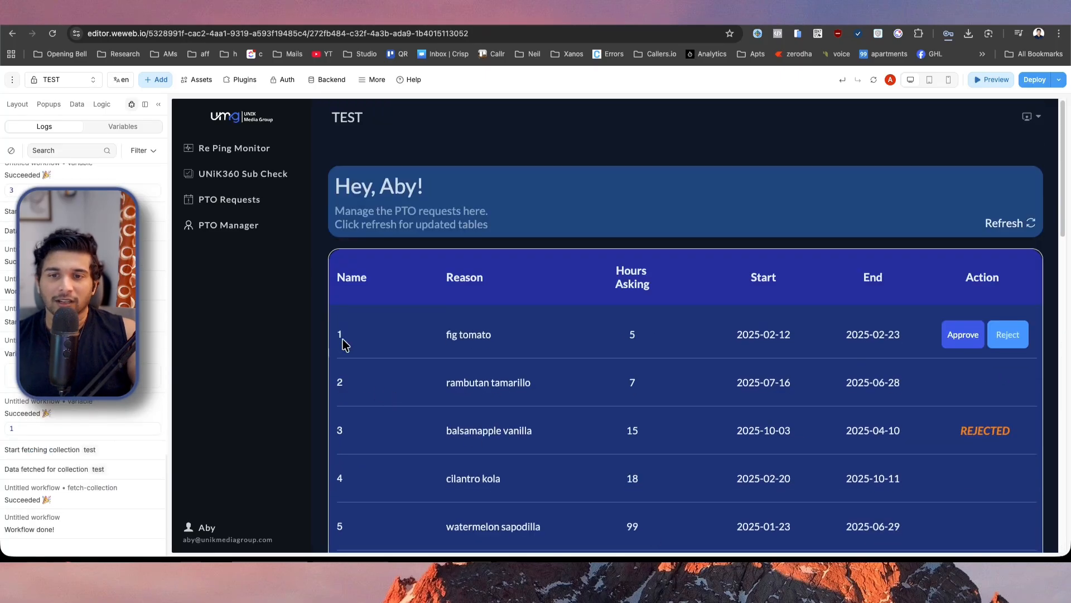
{"action": "scroll", "coordinate": [337, 332], "scroll_direction": "down", "scroll_amount": 18}
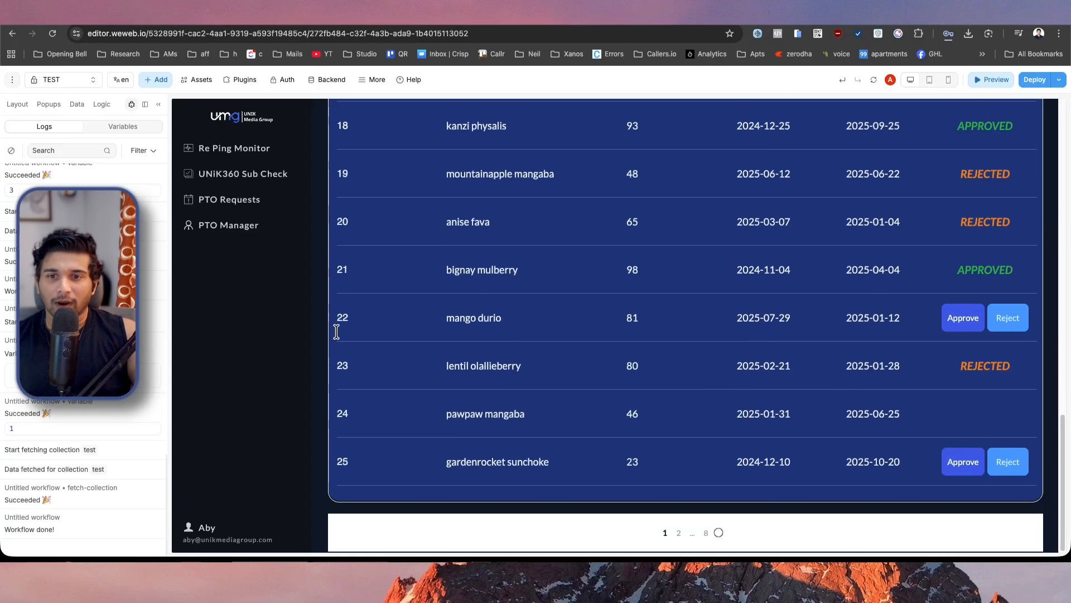
Check the table's rows on page 8 and return to page 1 to review its rows again.
{"action": "left_click", "coordinate": [706, 533]}
{"action": "scroll", "coordinate": [642, 488], "scroll_direction": "up", "scroll_amount": 18}
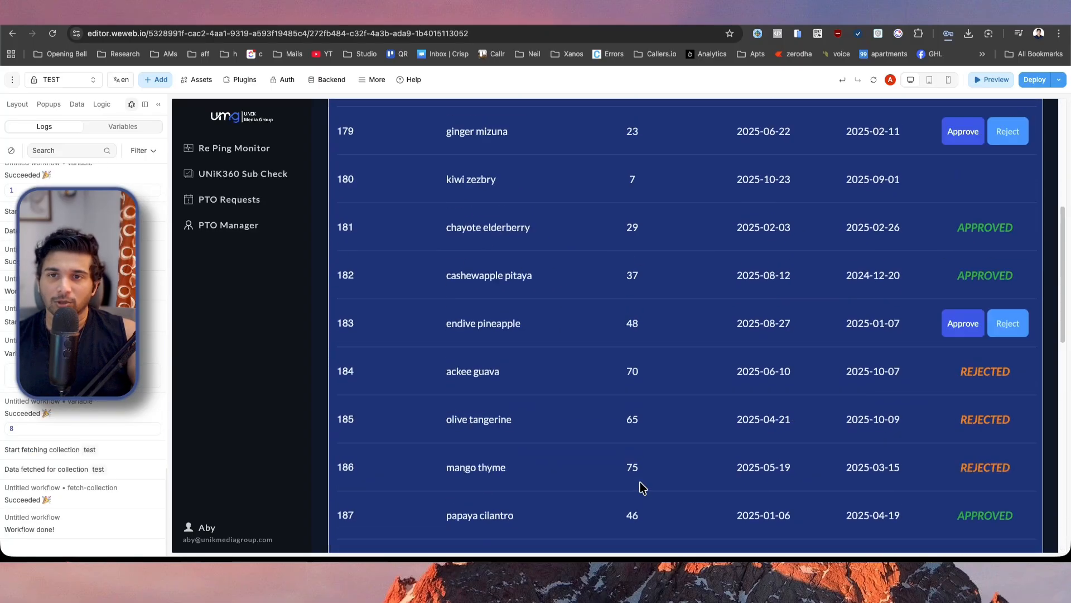
{"action": "scroll", "coordinate": [643, 488], "scroll_direction": "down", "scroll_amount": 15}
{"action": "scroll", "coordinate": [643, 489], "scroll_direction": "down", "scroll_amount": 3}
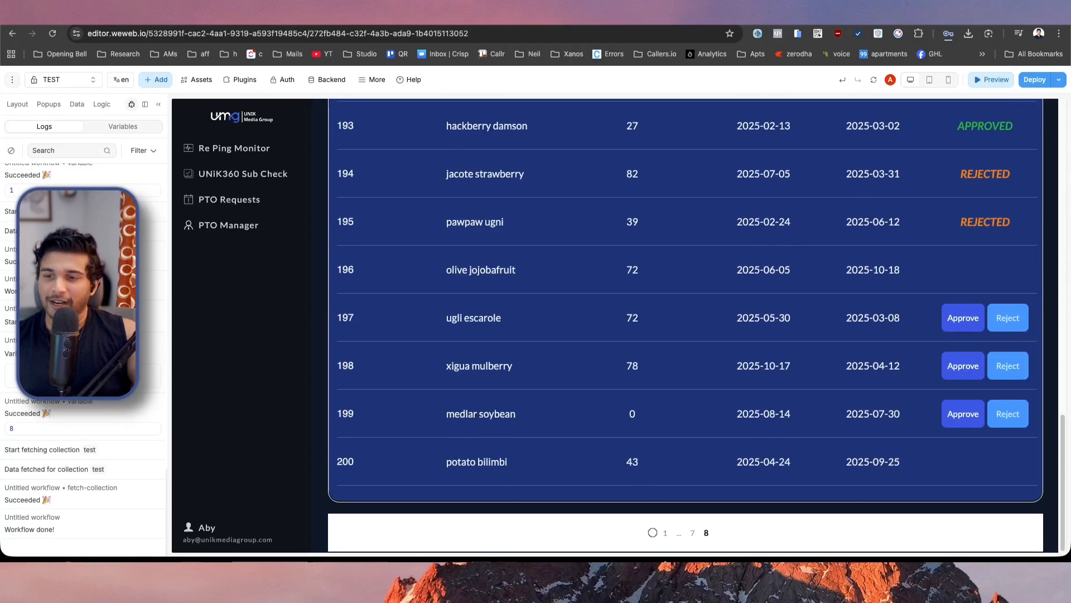
{"action": "left_click", "coordinate": [665, 533]}
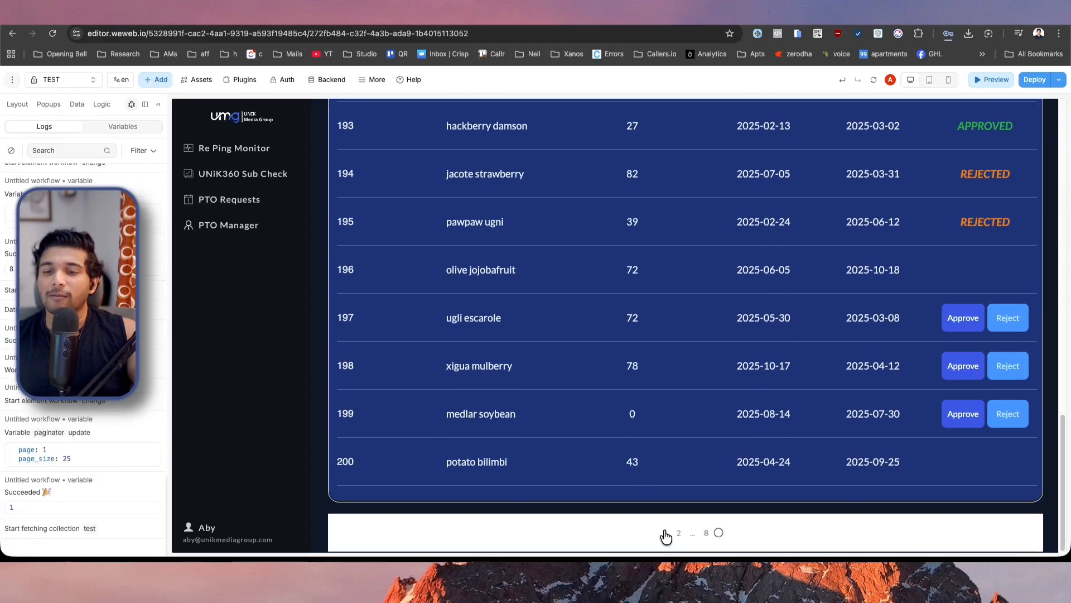
{"action": "scroll", "coordinate": [666, 537], "scroll_direction": "up", "scroll_amount": 5}
{"action": "scroll", "coordinate": [666, 536], "scroll_direction": "up", "scroll_amount": 10}
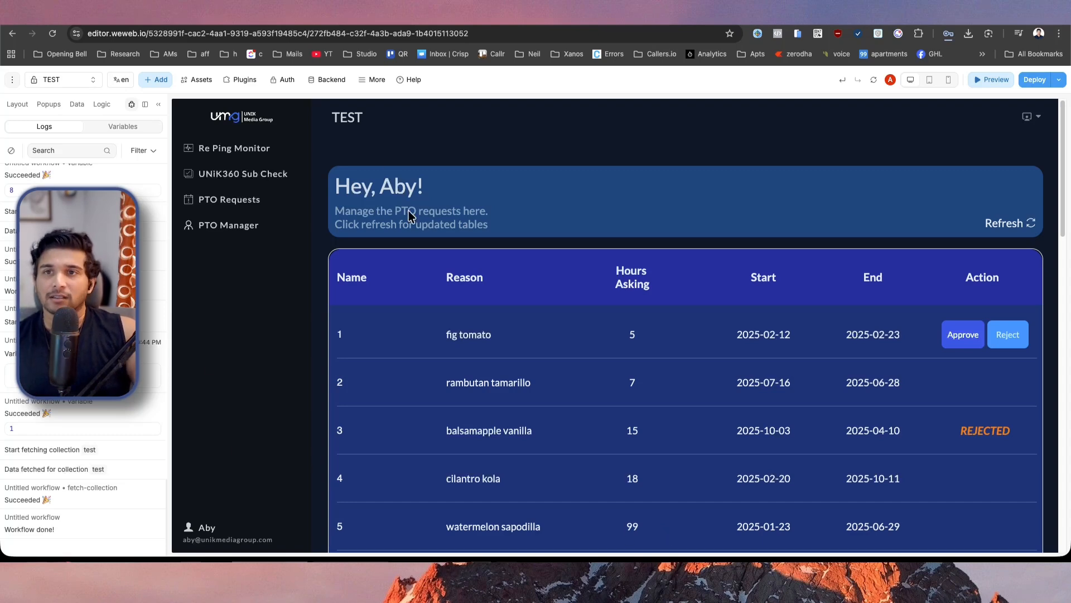
{"action": "scroll", "coordinate": [495, 313], "scroll_direction": "down", "scroll_amount": 15}
{"action": "scroll", "coordinate": [932, 447], "scroll_direction": "down", "scroll_amount": 3}
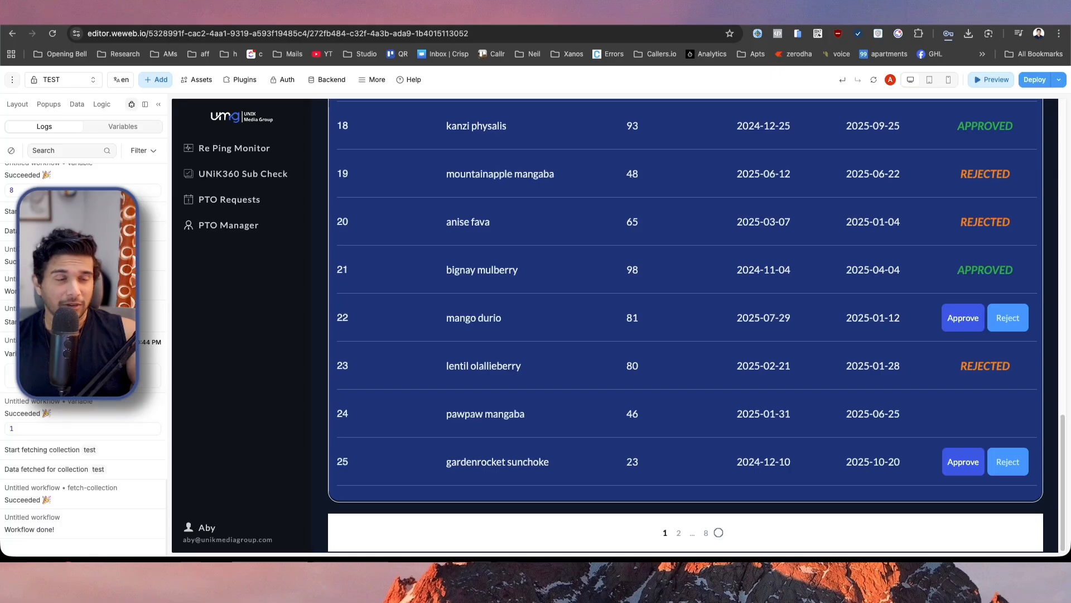
Switch to the paginationTest endpoint in Xano and open the external paging settings of its Query All Records function.
{"action": "left_click", "coordinate": [382, 22]}
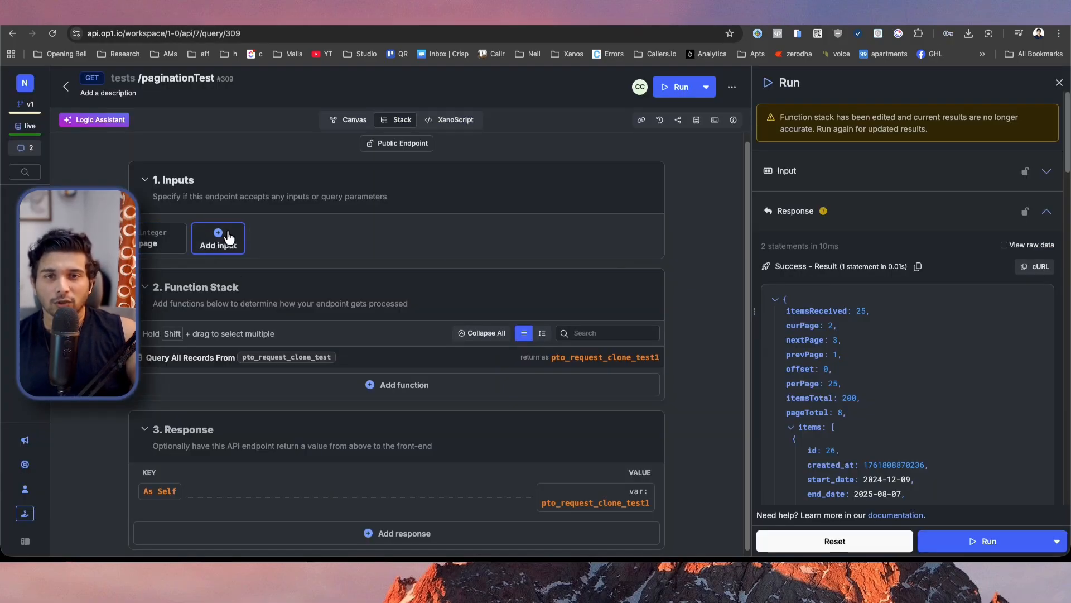
{"action": "left_click", "coordinate": [390, 357]}
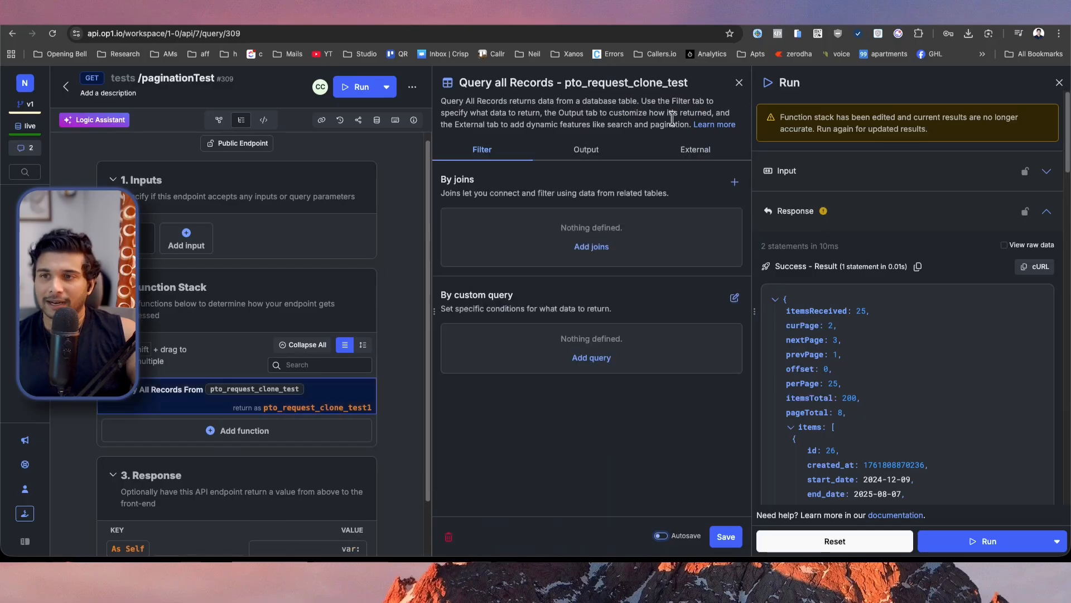
{"action": "left_click", "coordinate": [694, 155]}
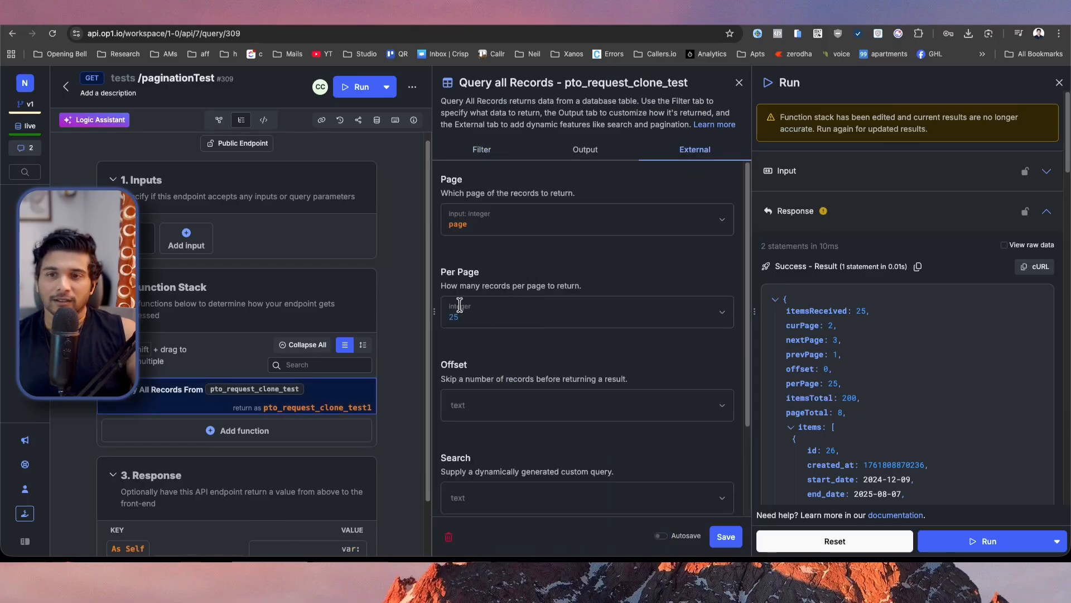